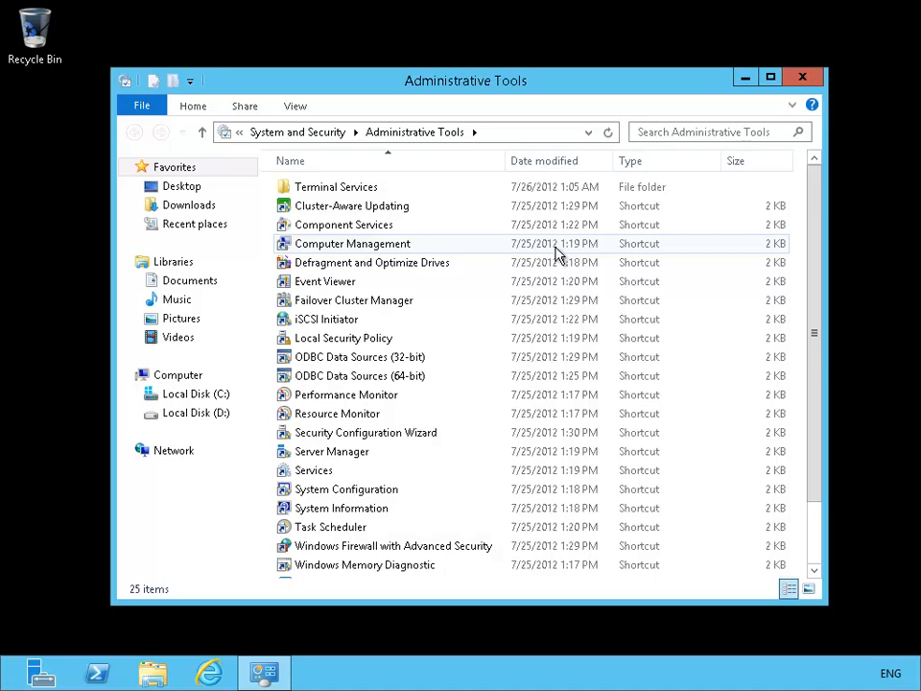
- Inspect the nodes of the MIA-CLUSTER failover cluster in Failover Cluster Manager and close the open windows
left_click(403, 303)
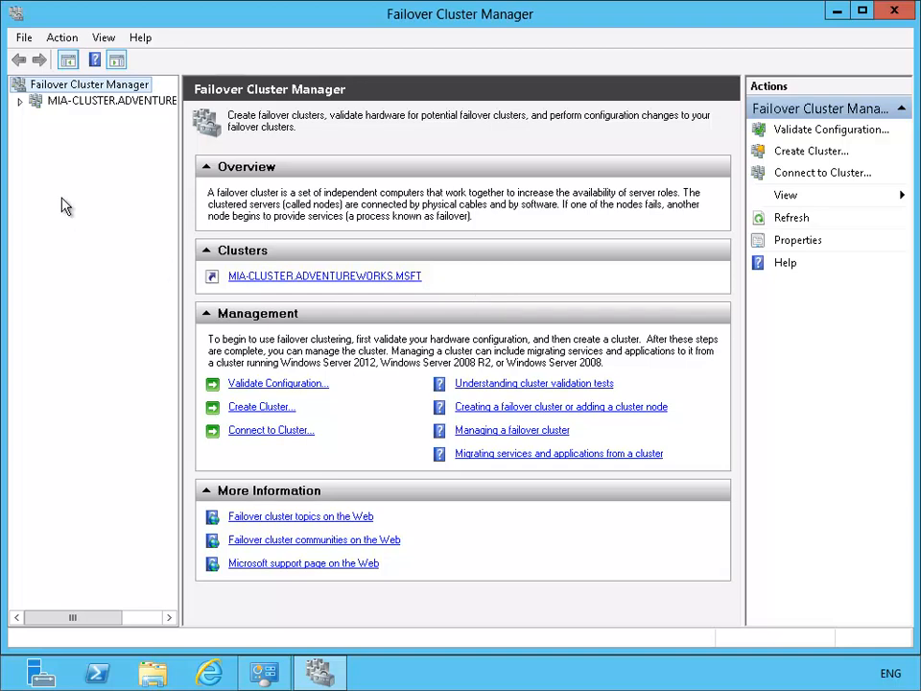
left_click(21, 101)
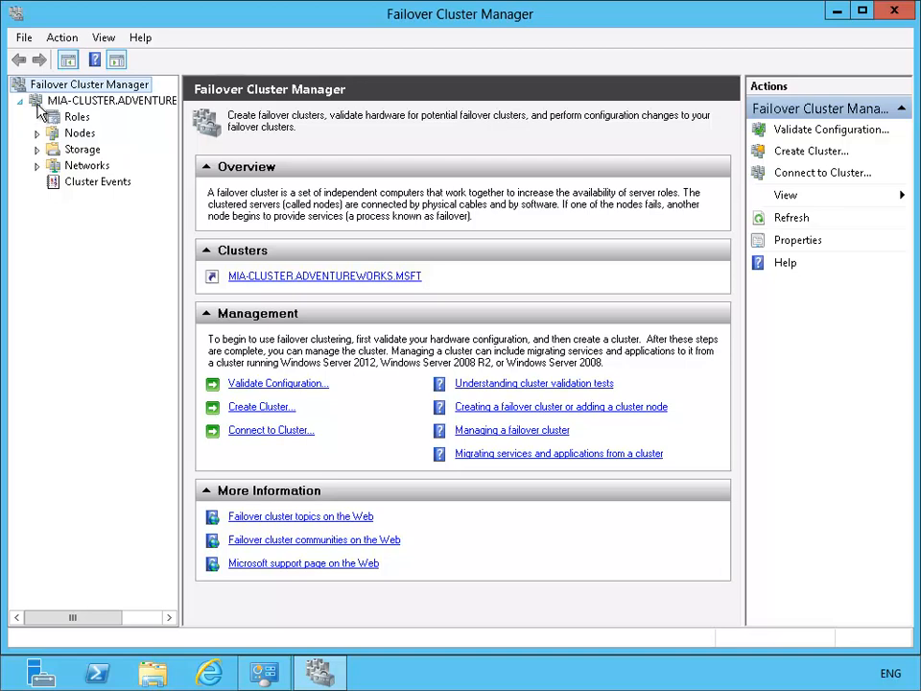
left_click(36, 134)
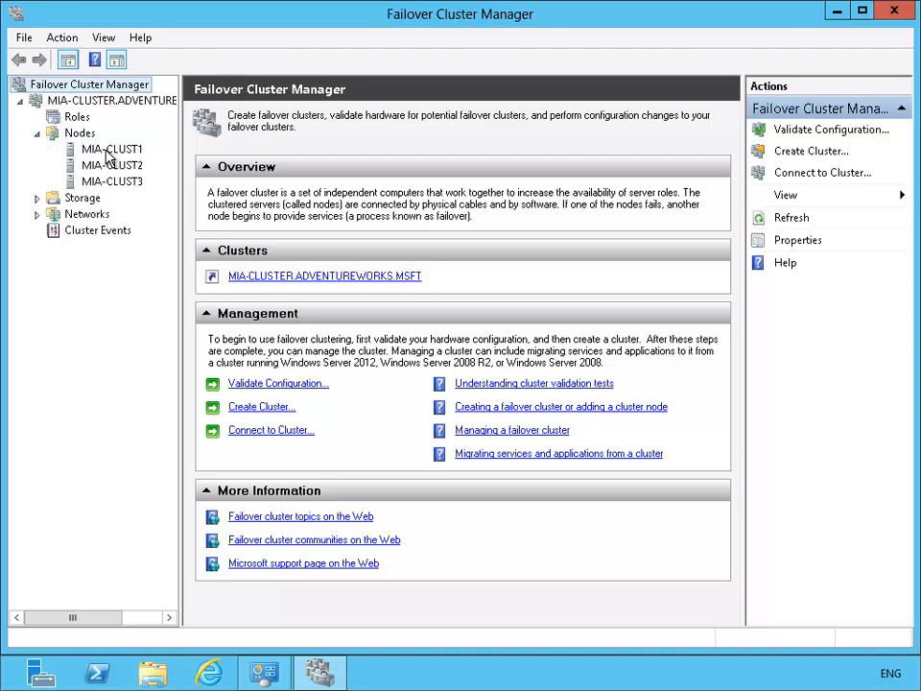
left_click(78, 133)
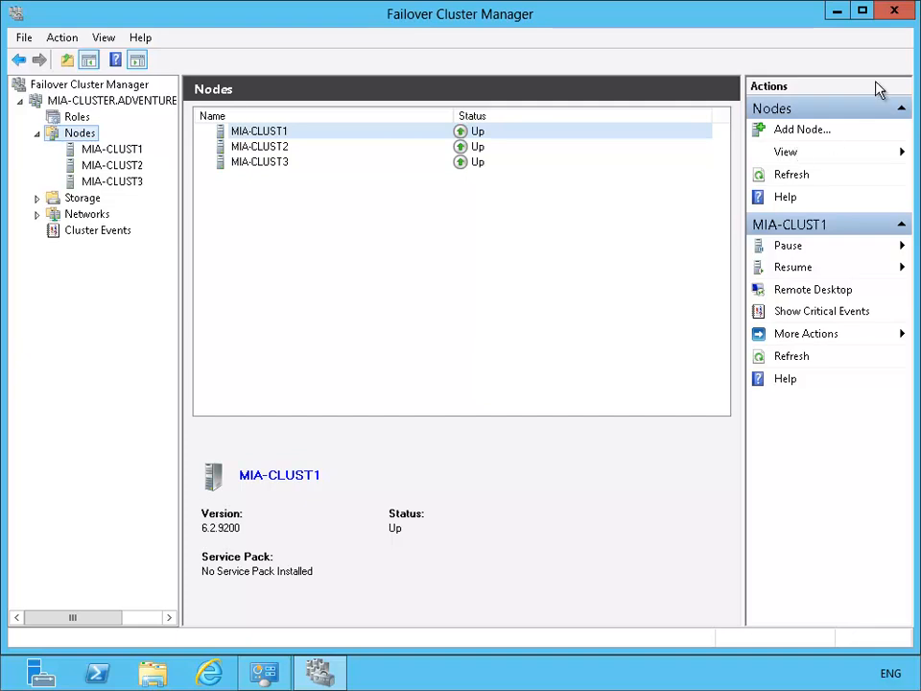
left_click(898, 13)
left_click(809, 82)
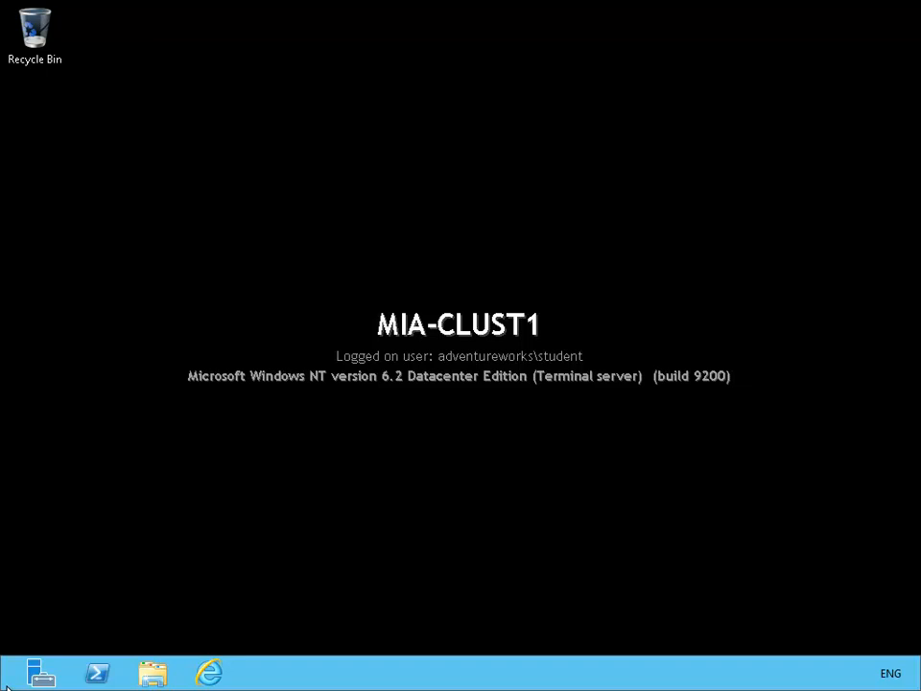
- Open SQL Server Configuration Manager and allow it to make changes to the computer
right_click(8, 683)
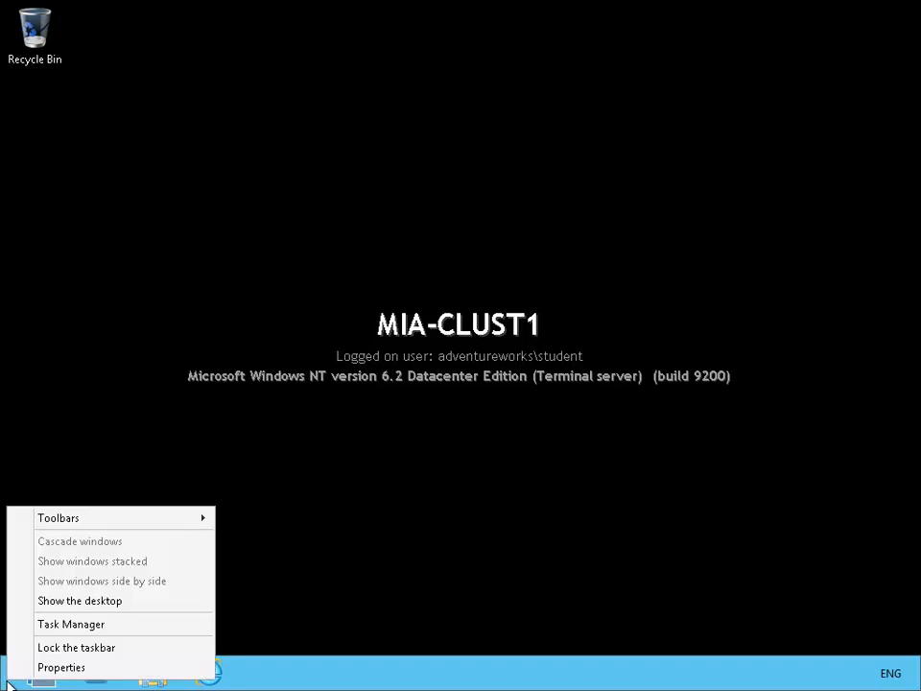
left_click(7, 683)
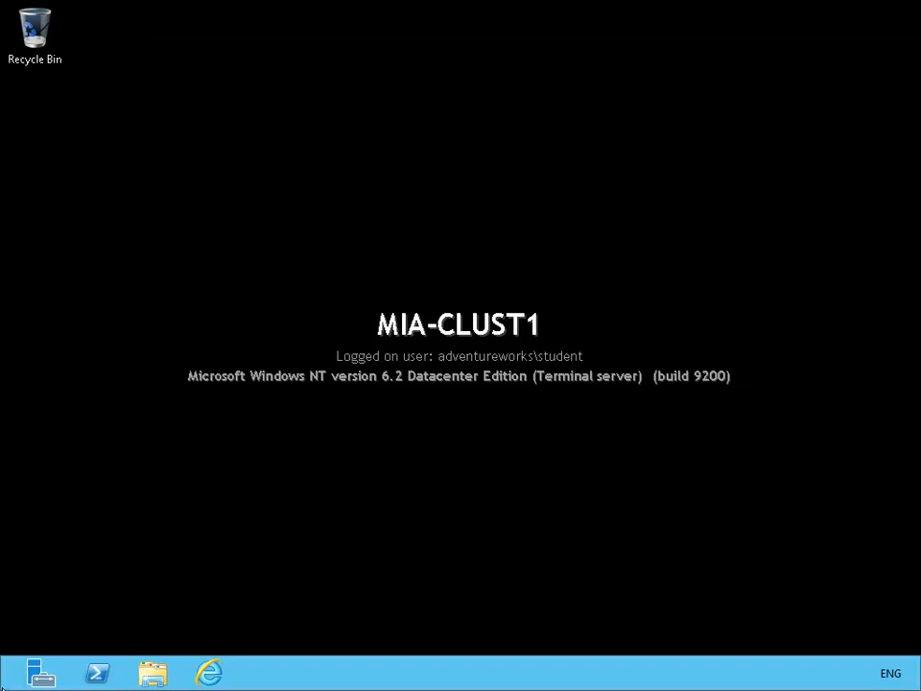
mouse_move(3, 687)
left_click(19, 664)
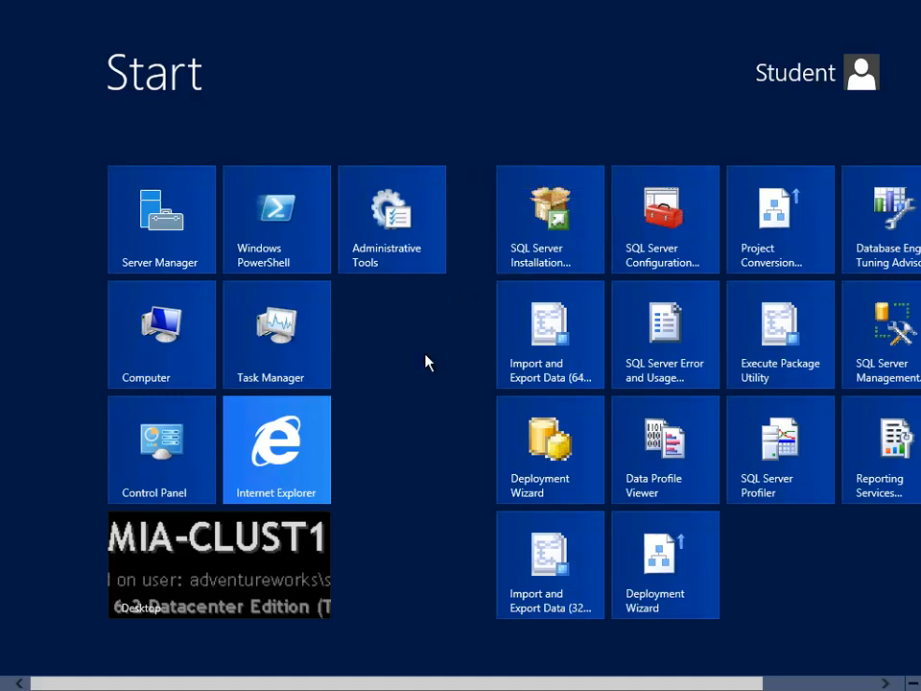
scroll(425, 362, "down", 2)
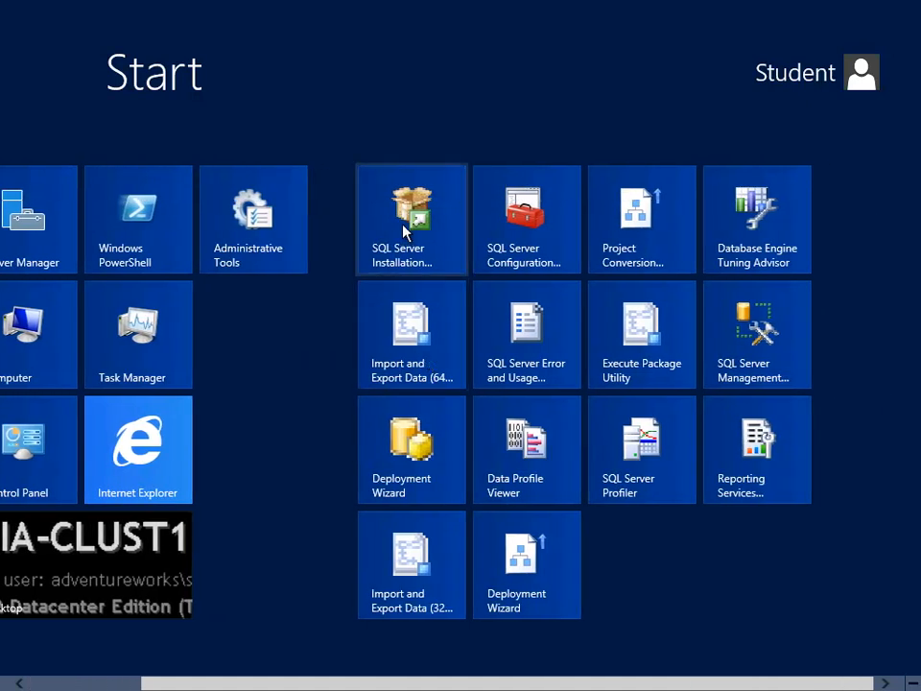
left_click(532, 203)
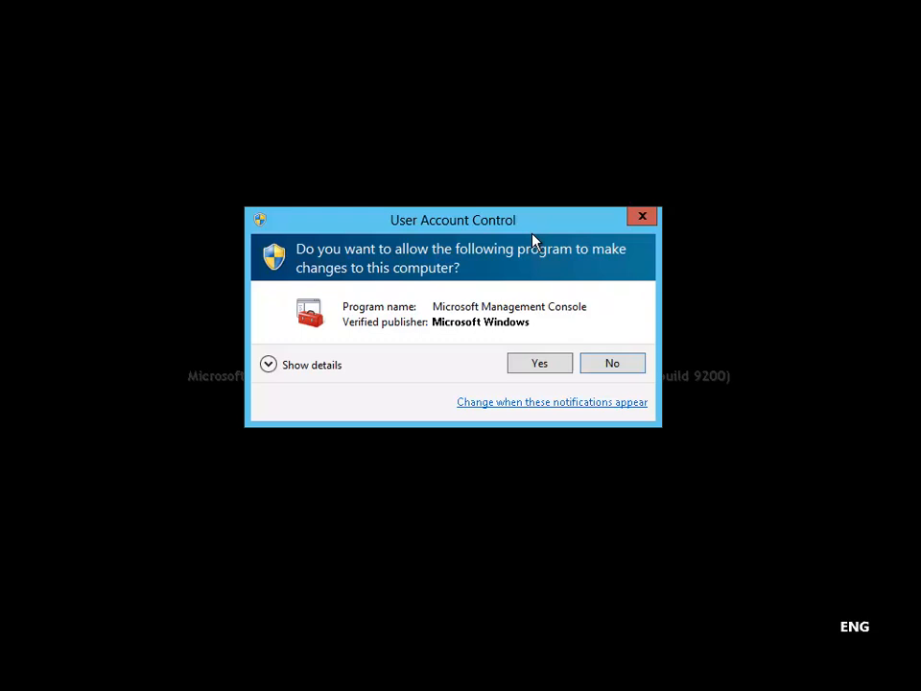
left_click(524, 364)
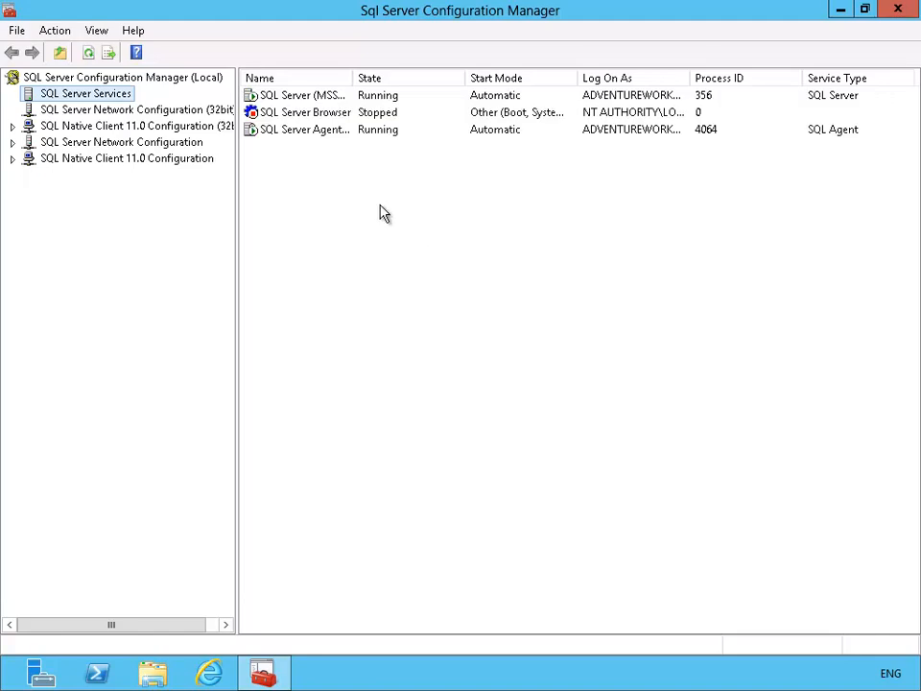
- Review the AlwaysOn High Availability settings of the SQL Server (MSSQLSERVER) service without changing them and close Configuration Manager
double_click(354, 78)
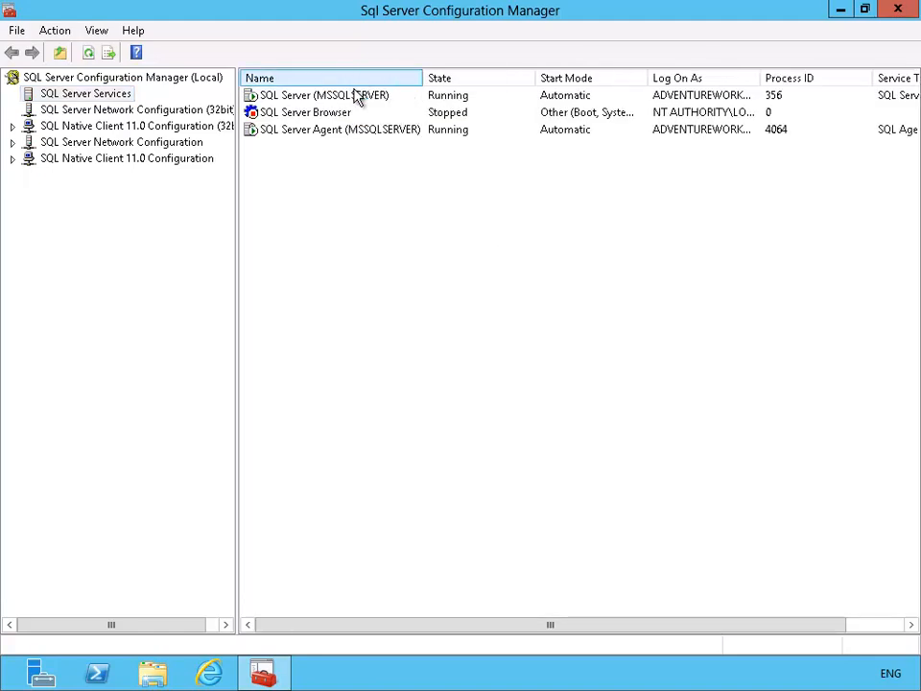
double_click(356, 95)
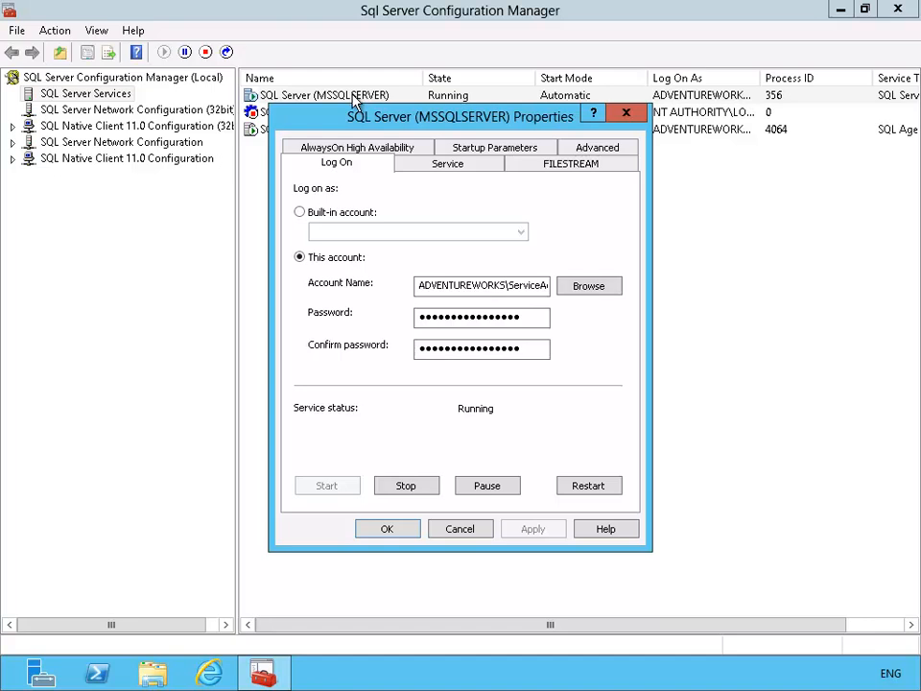
left_click_drag(396, 117, 376, 174)
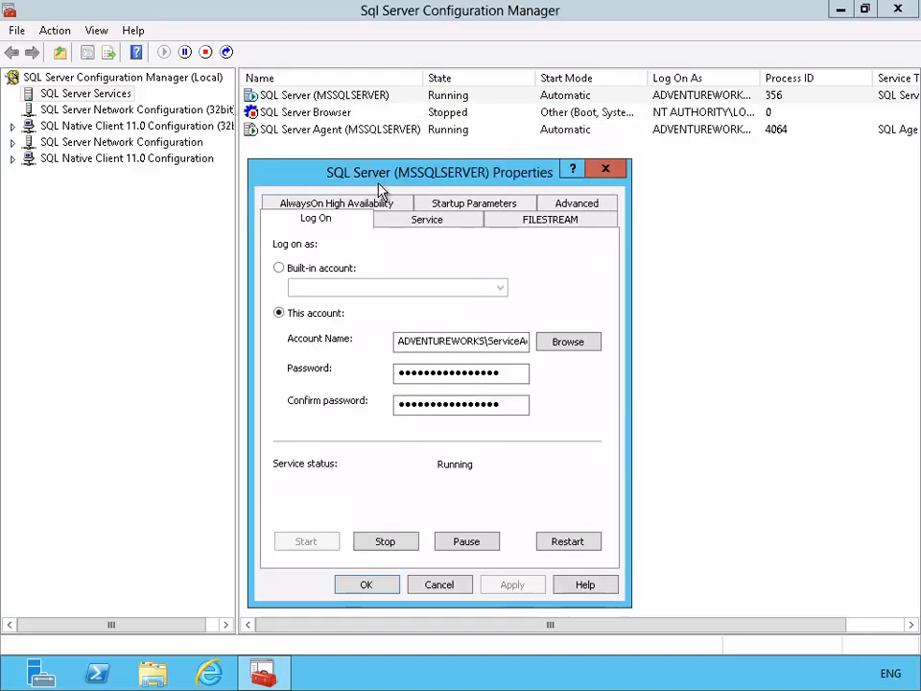
left_click(378, 203)
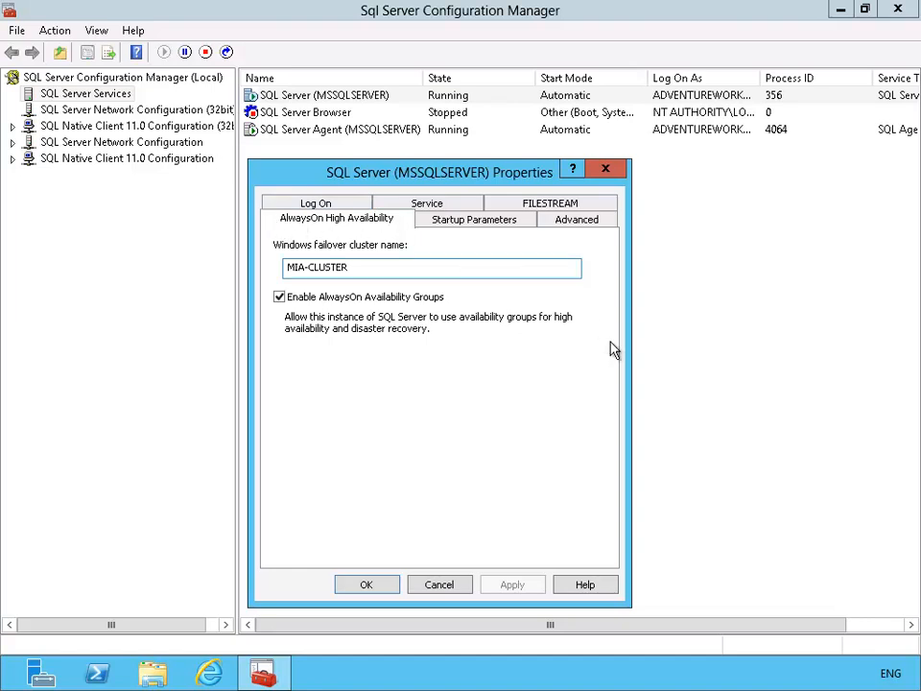
left_click(403, 267)
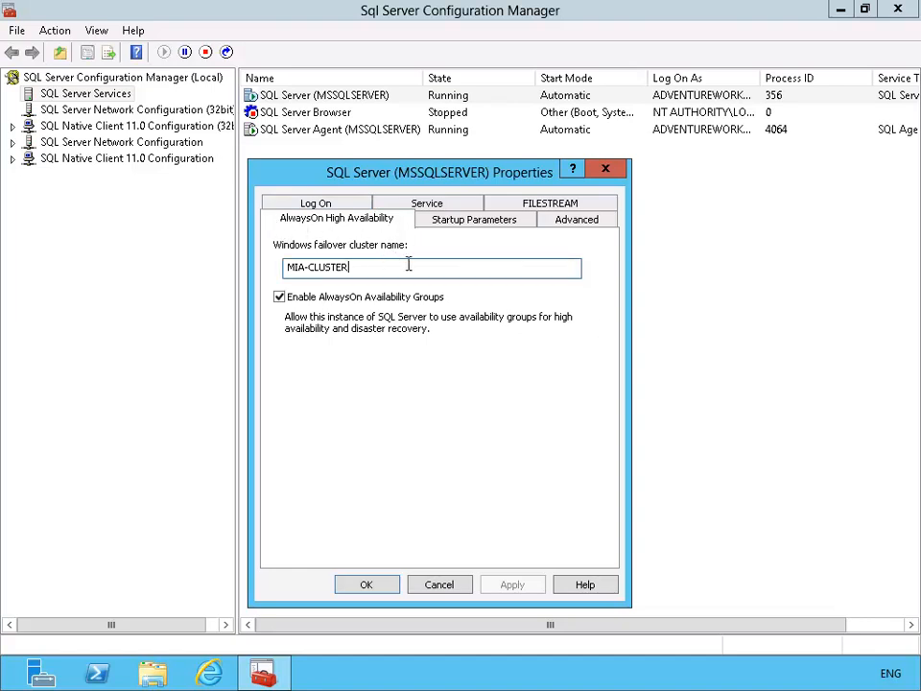
left_click_drag(238, 261, 223, 263)
left_click(453, 266)
left_click(460, 589)
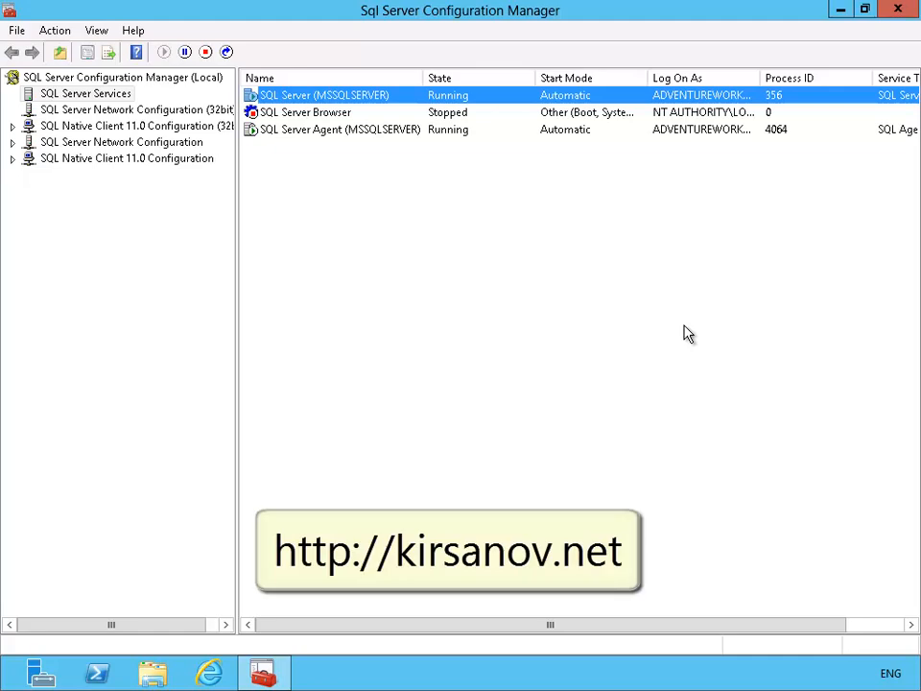
left_click(898, 12)
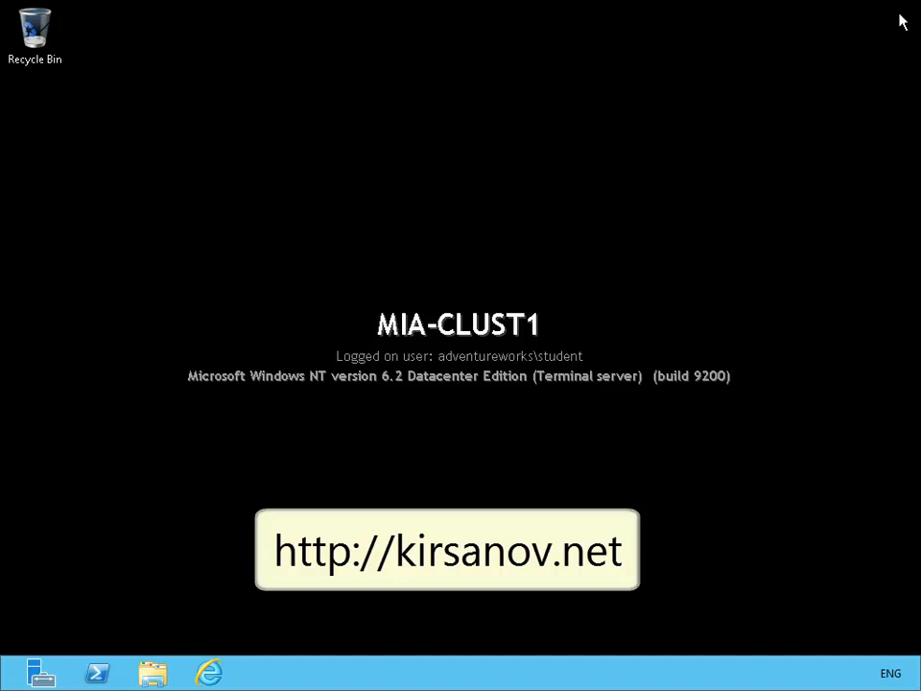
- Open SQL Server Management Studio and connect to the MIA-CLUST1 database engine with Windows Authentication
left_click(14, 673)
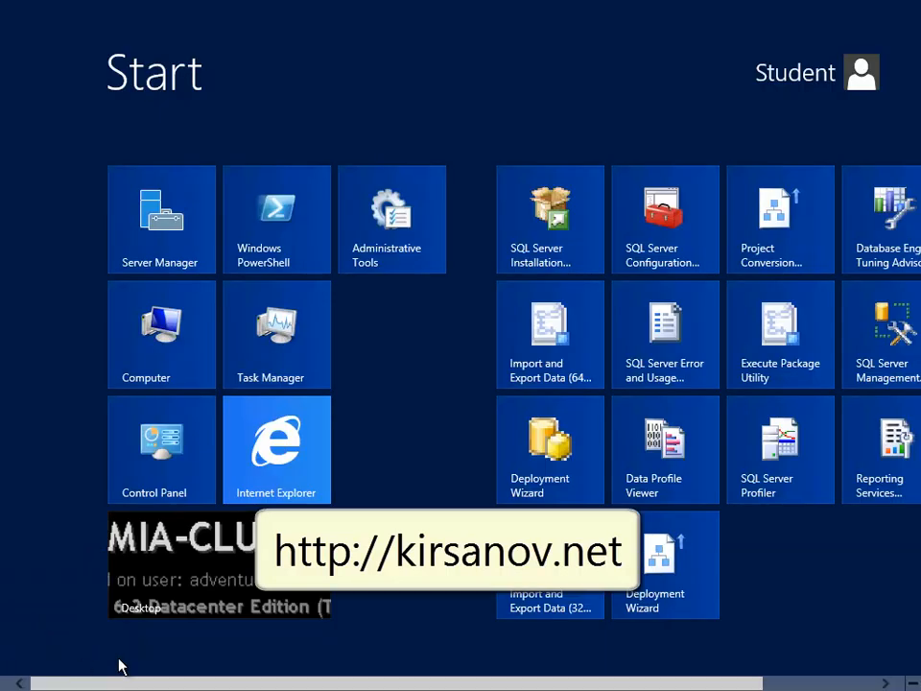
left_click(869, 342)
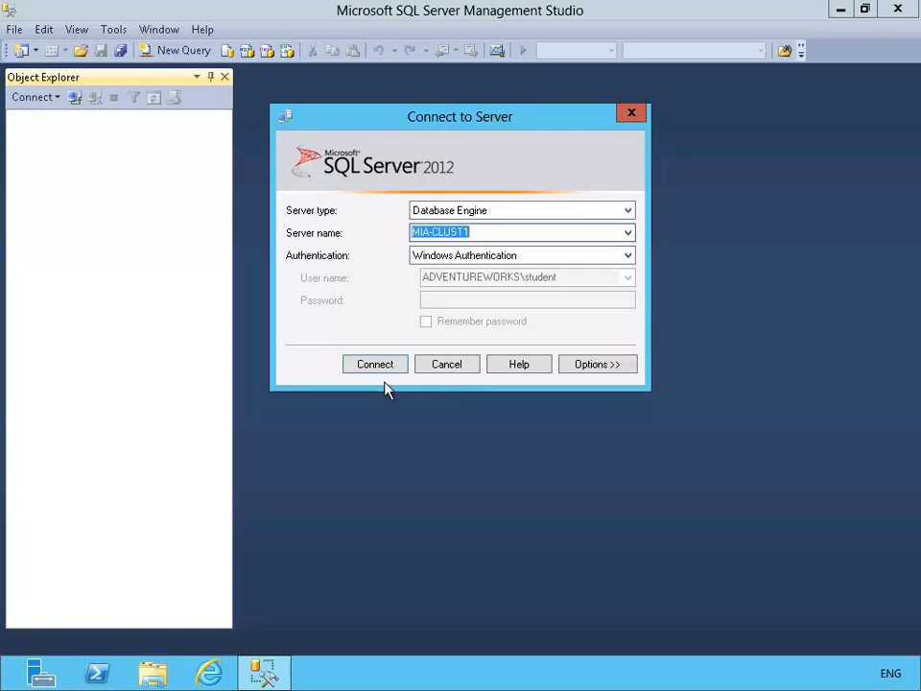
left_click(377, 365)
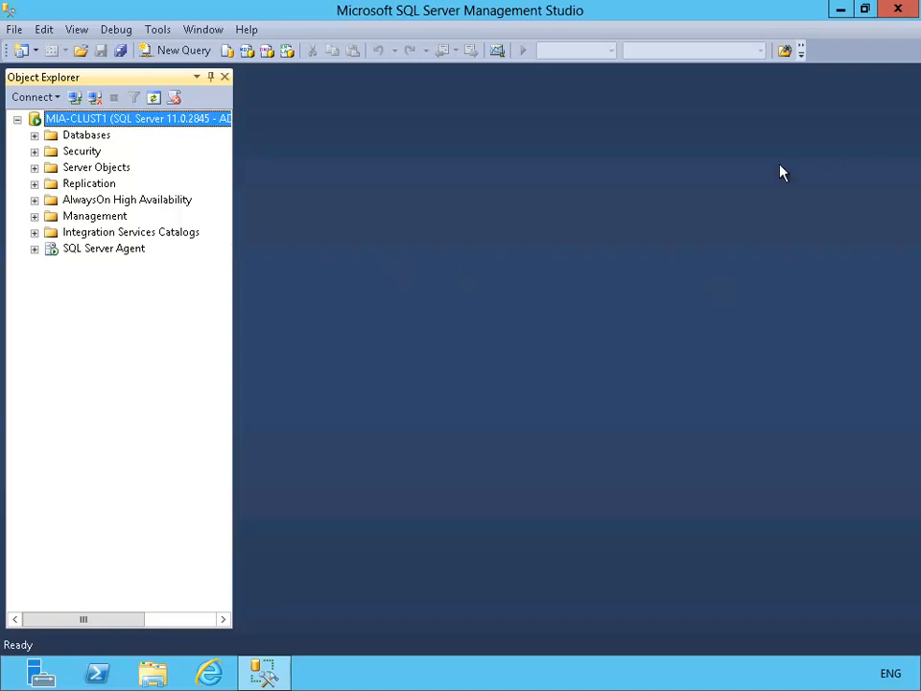
- Expand the server's databases and open the backup settings for the HumanResources database
left_click(34, 135)
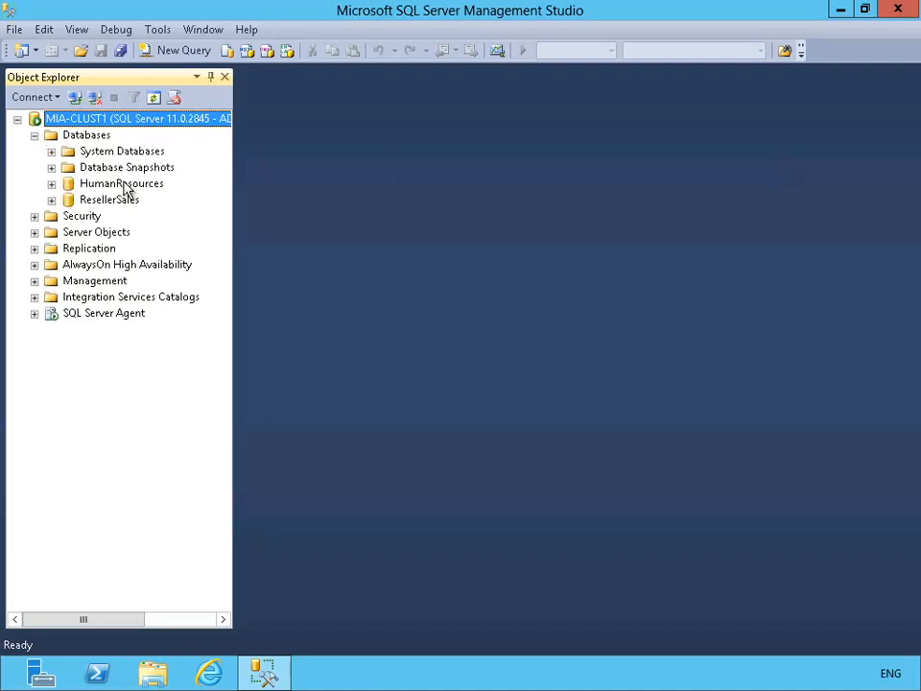
left_click(126, 184)
left_click(116, 203)
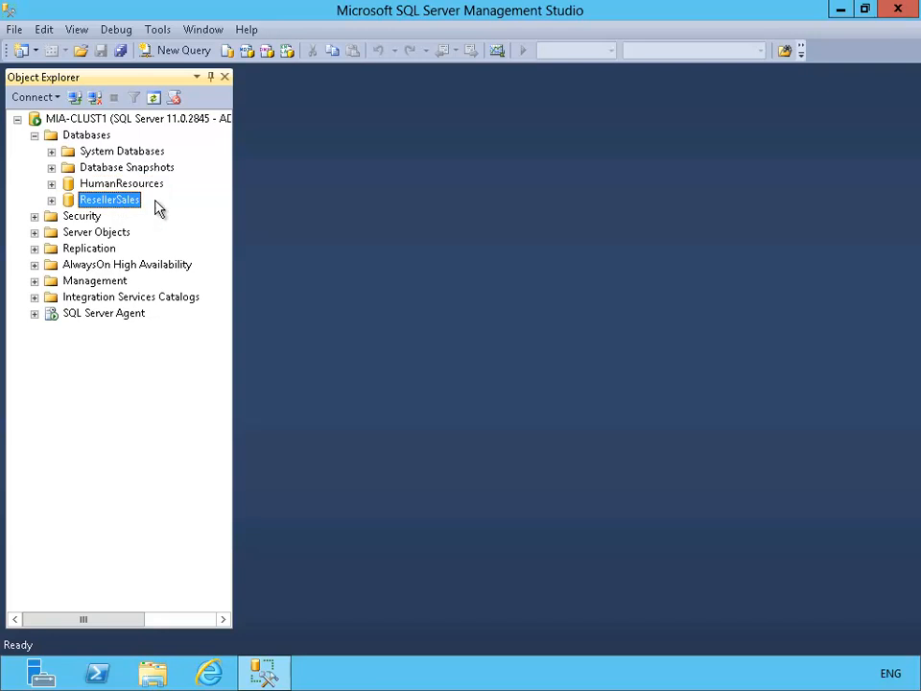
left_click(155, 183)
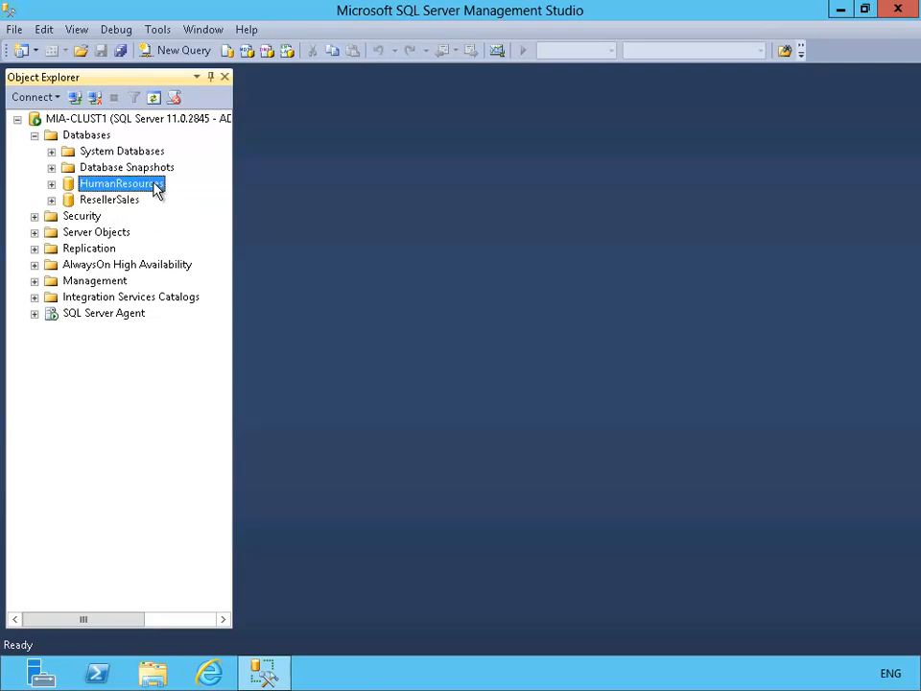
right_click(154, 186)
mouse_move(315, 260)
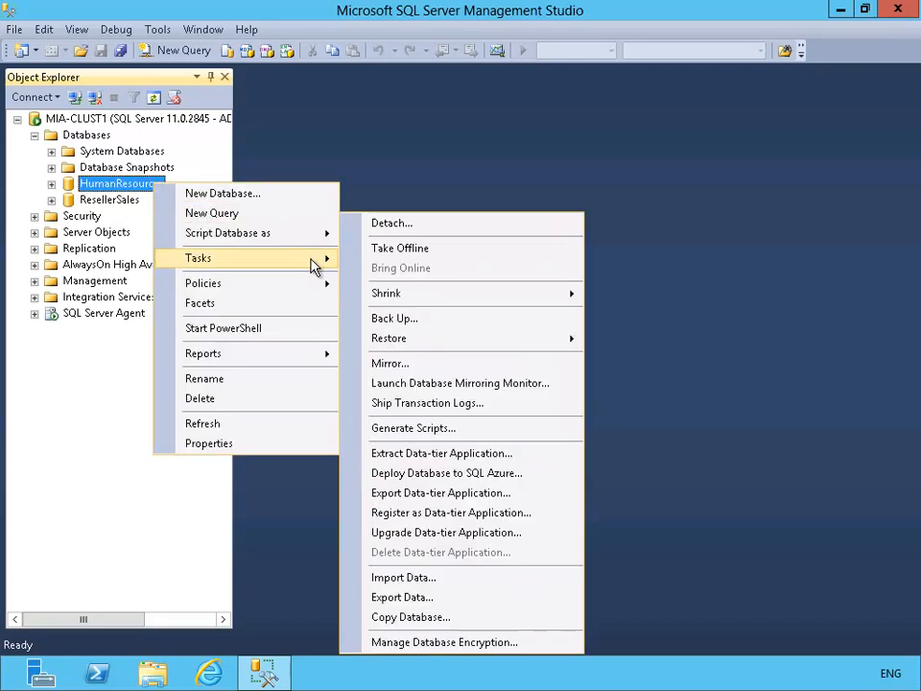
left_click(476, 318)
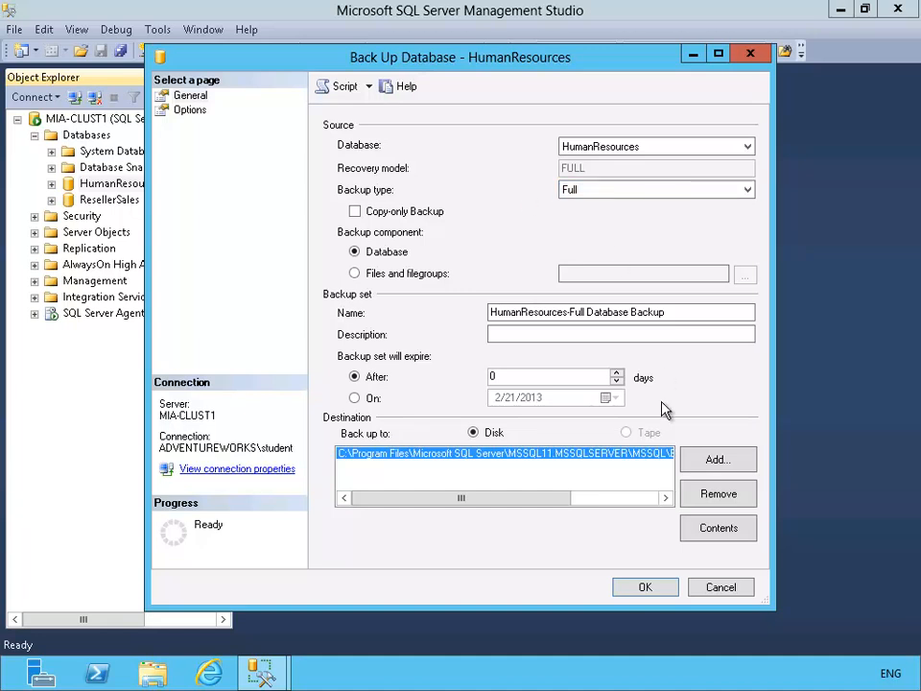
- Remove the default backup destination and choose the D:\DataShare folder for a new one
left_click(720, 493)
left_click(717, 460)
key("End")
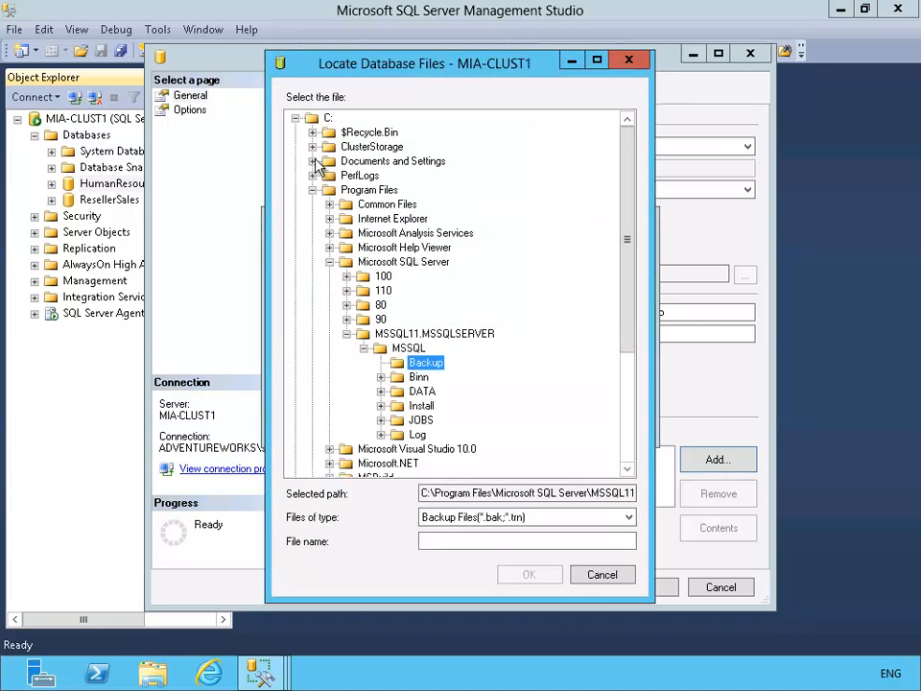
left_click(295, 118)
left_click(296, 133)
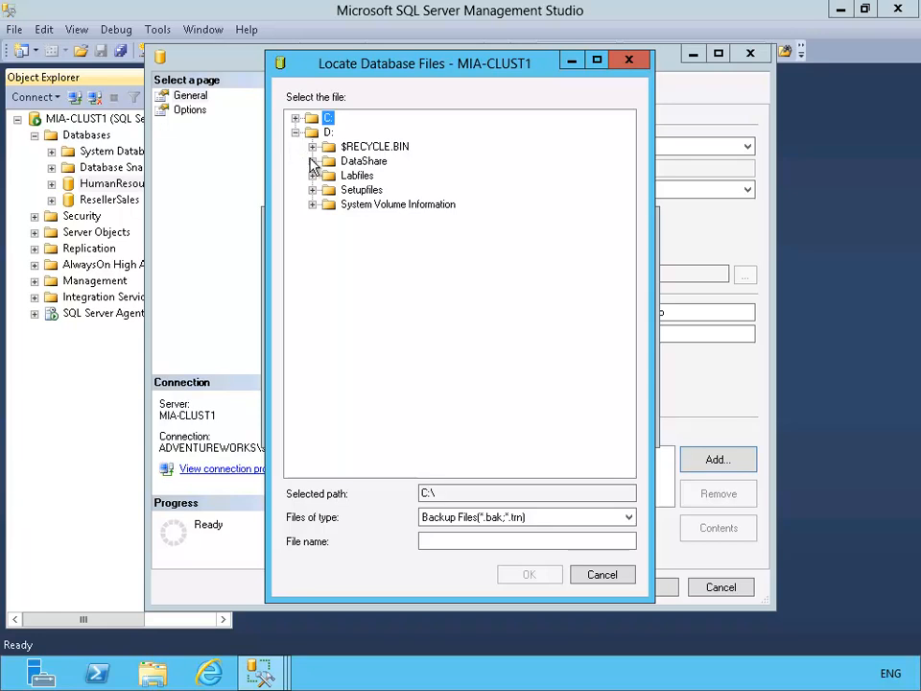
left_click(369, 161)
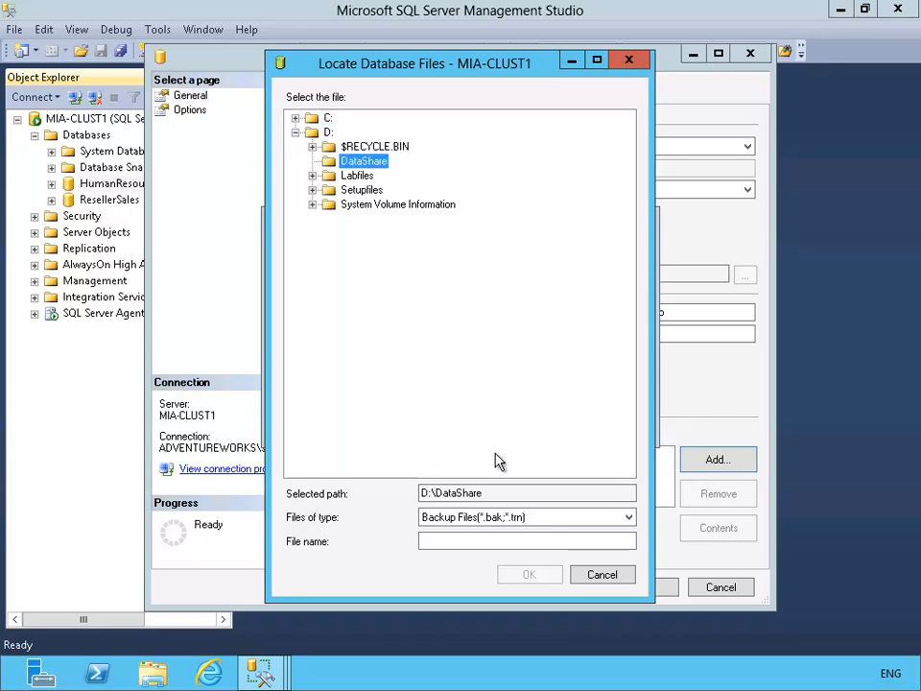
- Name the backup file HumanResources.bak, add it as the destination and run the full backup
left_click(480, 541)
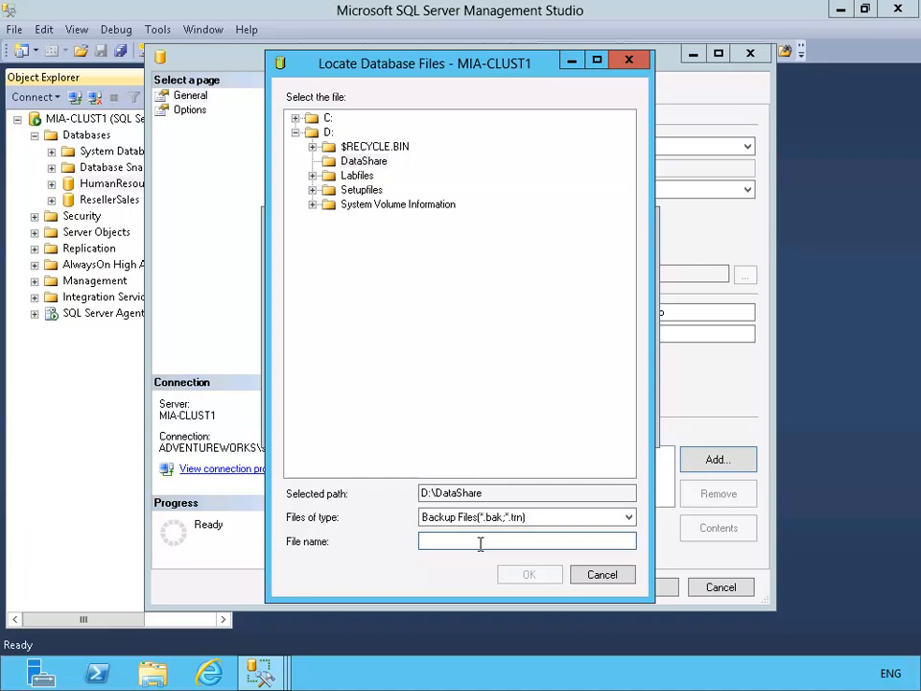
type("HumanResources.bak")
key("Return")
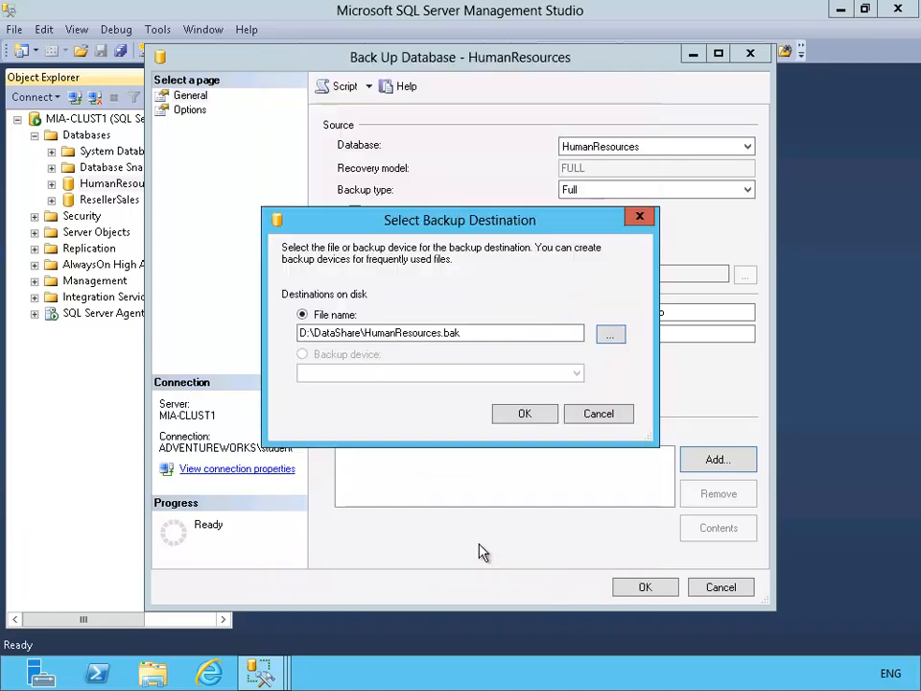
left_click(526, 416)
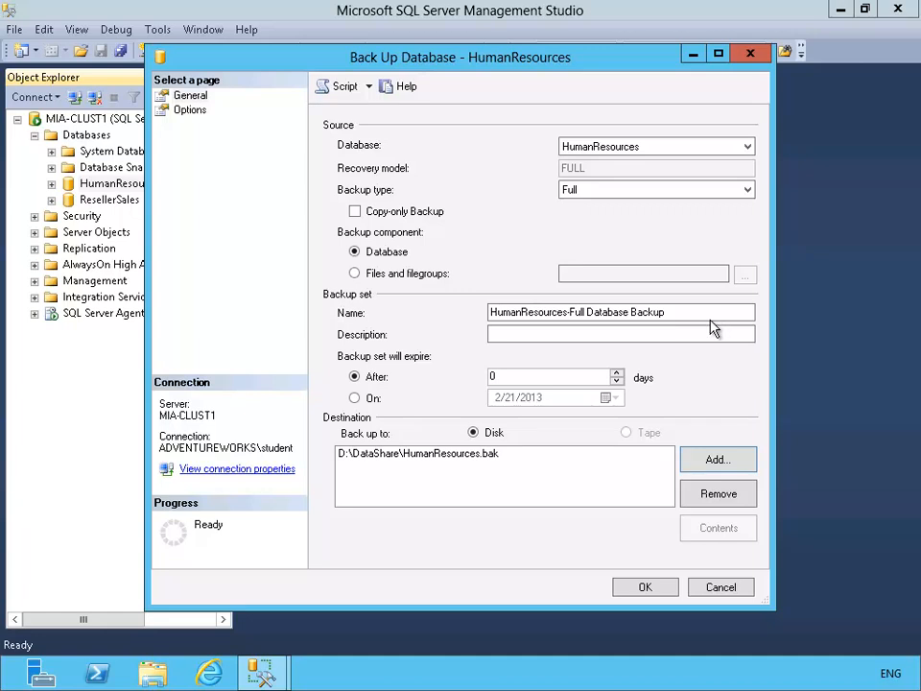
left_click(638, 588)
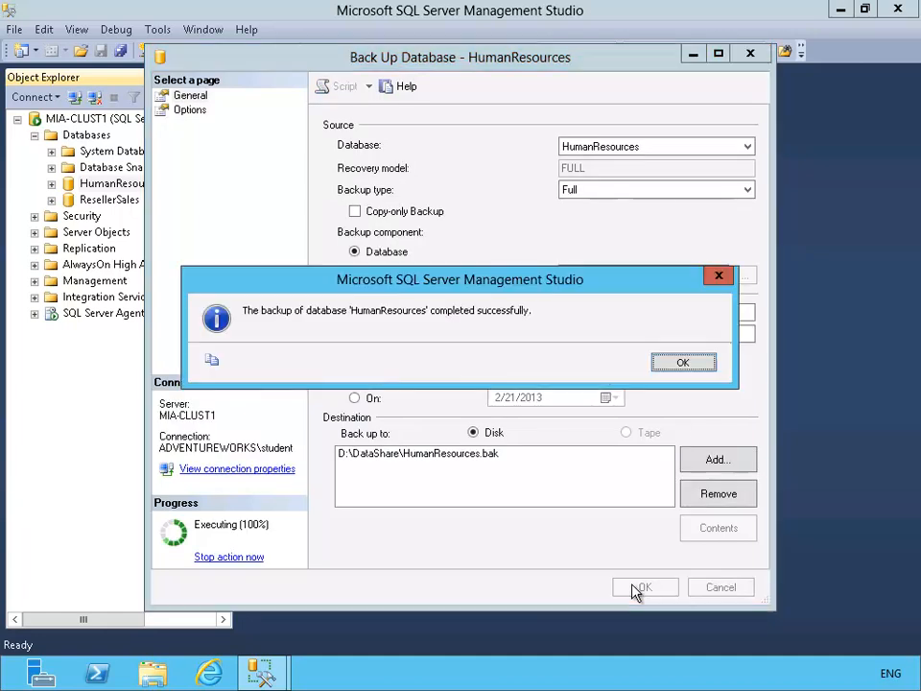
left_click(691, 369)
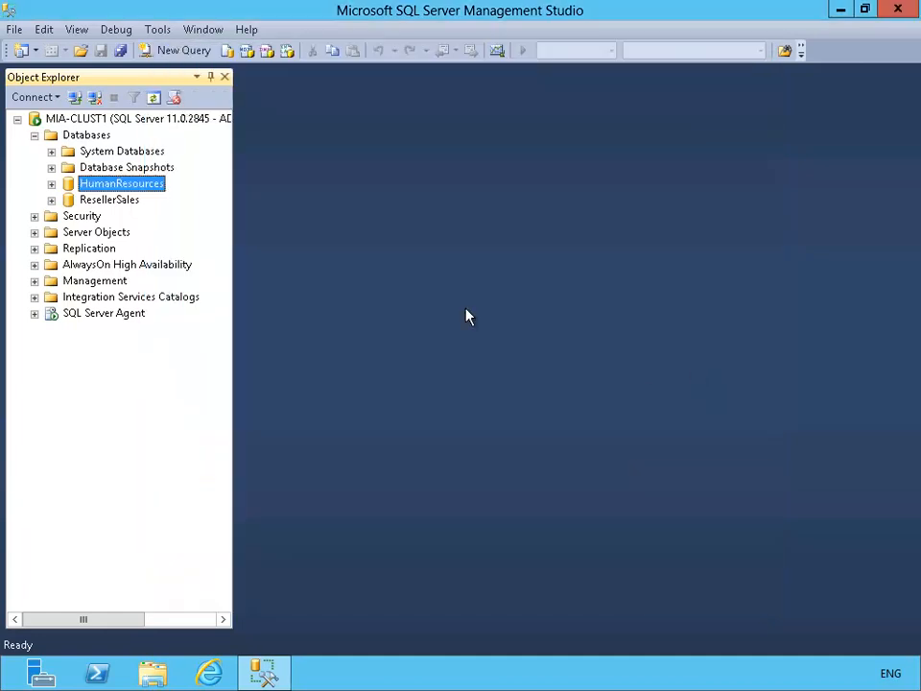
- Open the backup settings for the ResellerSales database and remove the default backup destination
right_click(130, 200)
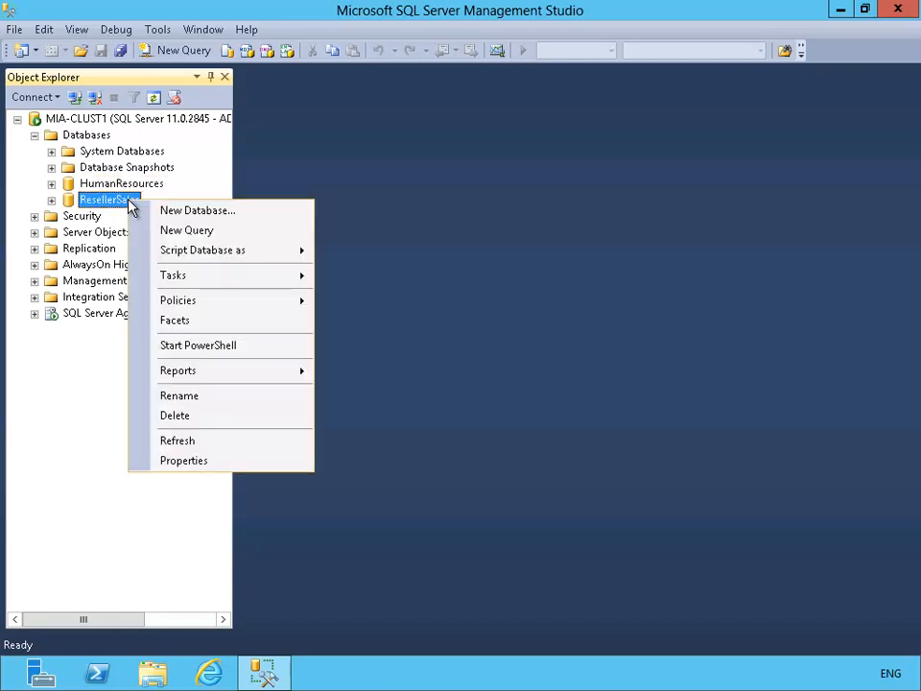
mouse_move(273, 277)
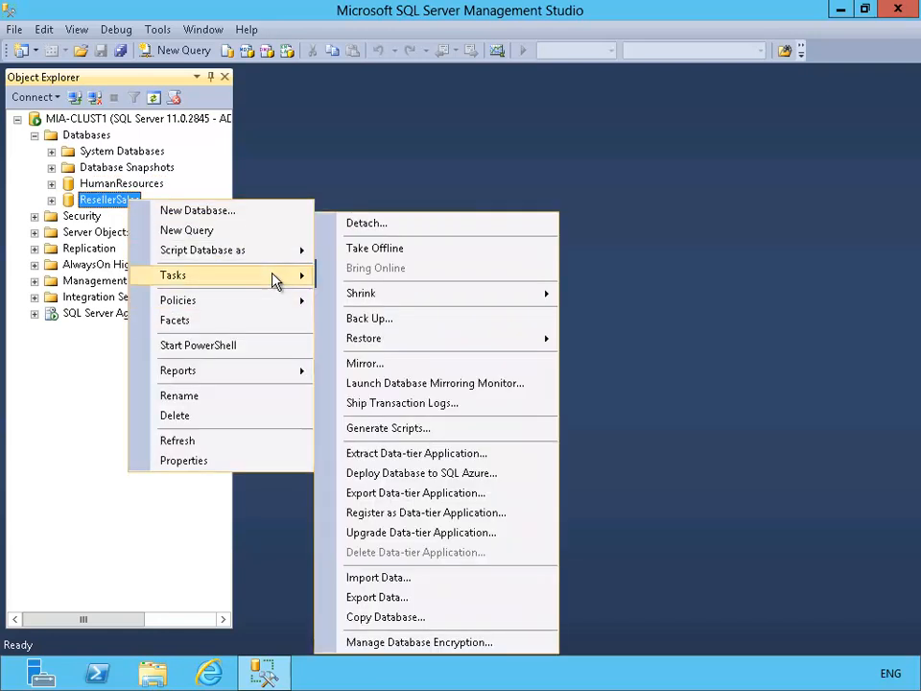
left_click(408, 321)
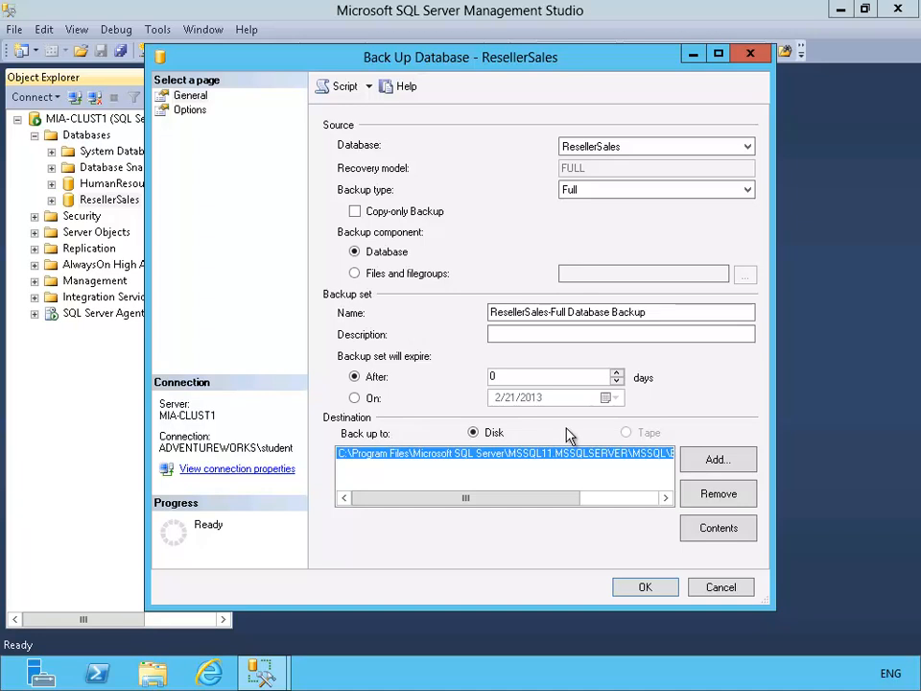
left_click(705, 494)
- Start adding a new disk destination for the ResellerSales backup and choose the D:\DataShare folder
left_click(715, 462)
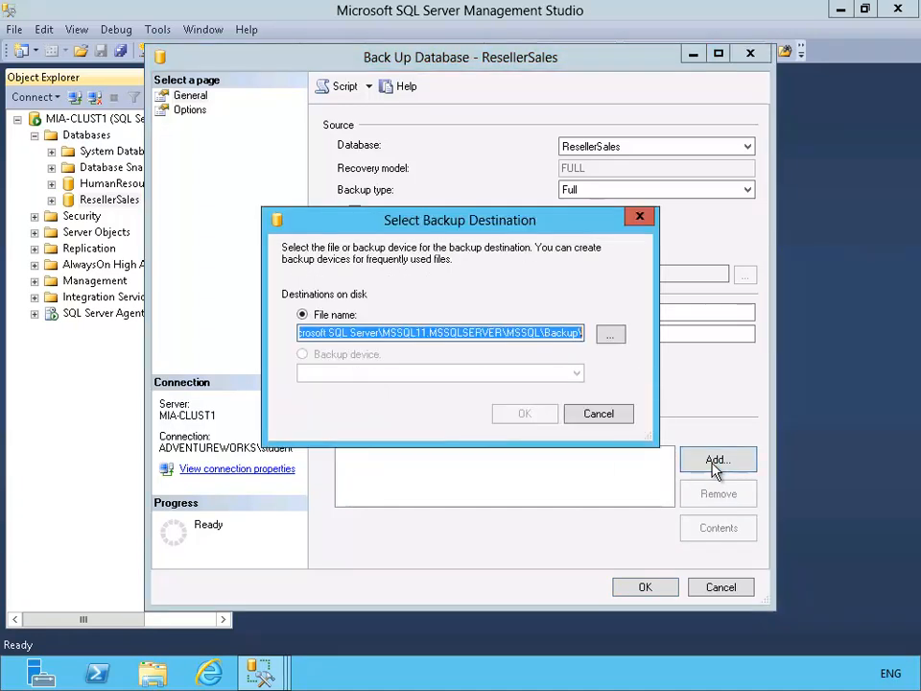
left_click(610, 341)
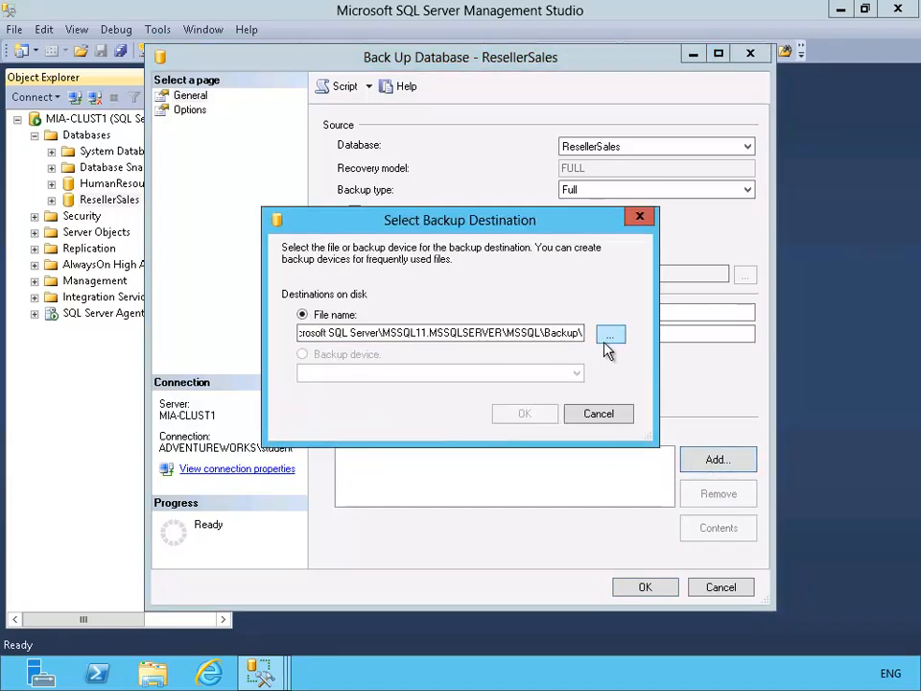
left_click(296, 118)
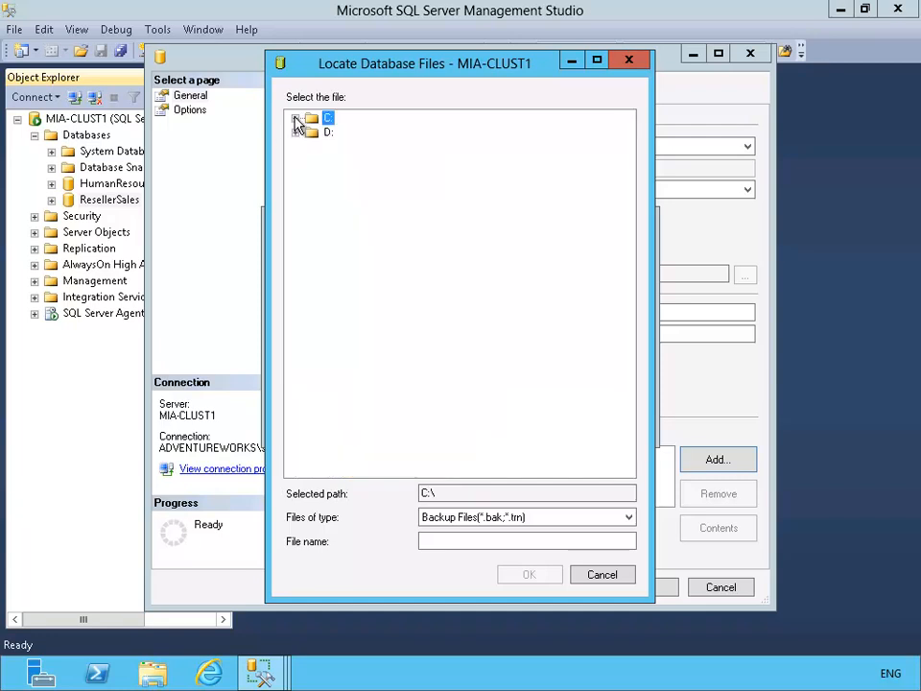
left_click(296, 132)
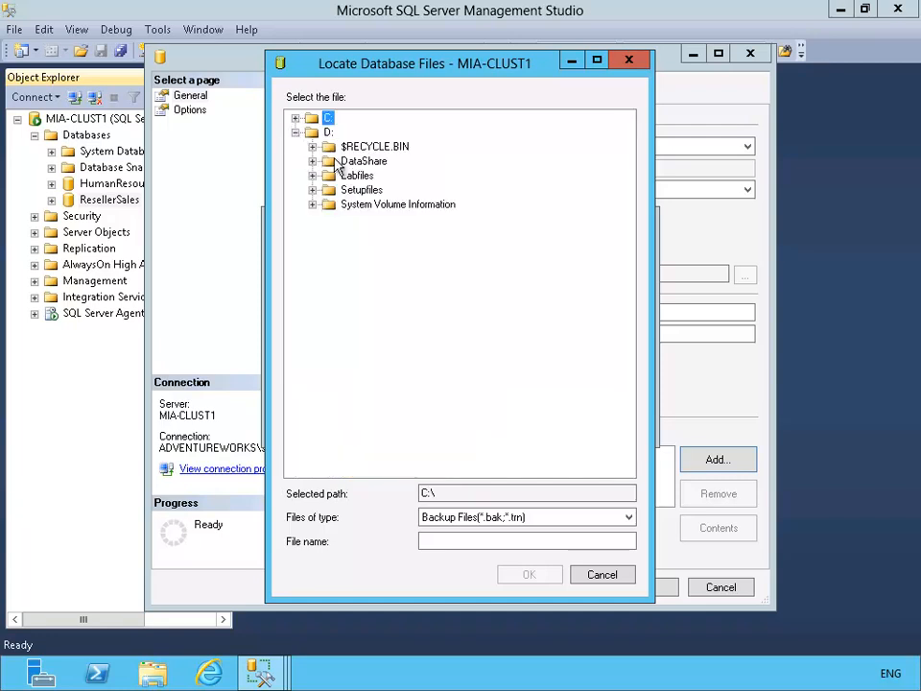
left_click(367, 161)
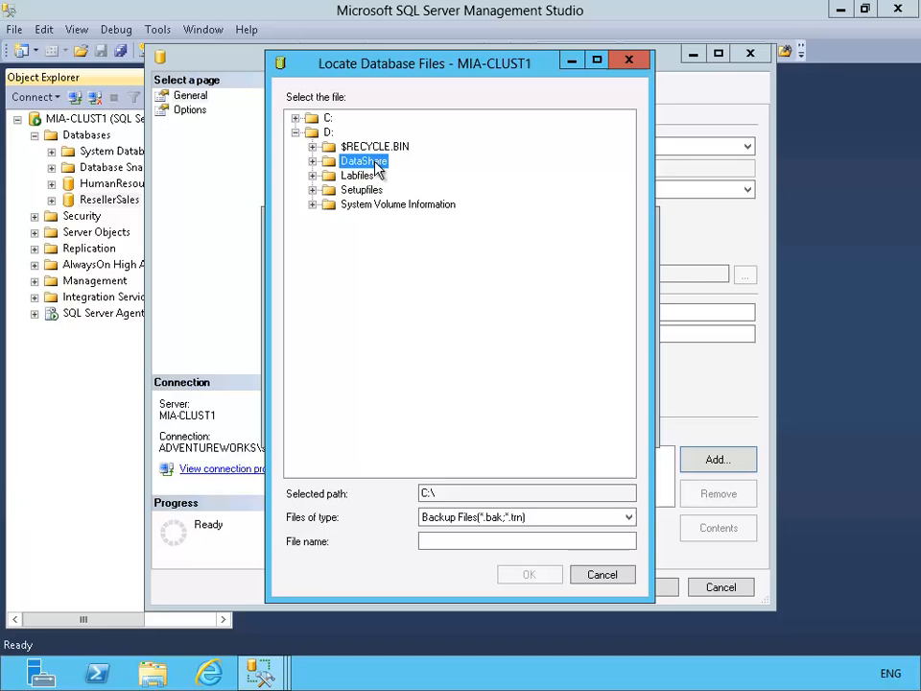
- Name the backup file ResellerSales.bak, add it as the destination and run the full backup
left_click(497, 539)
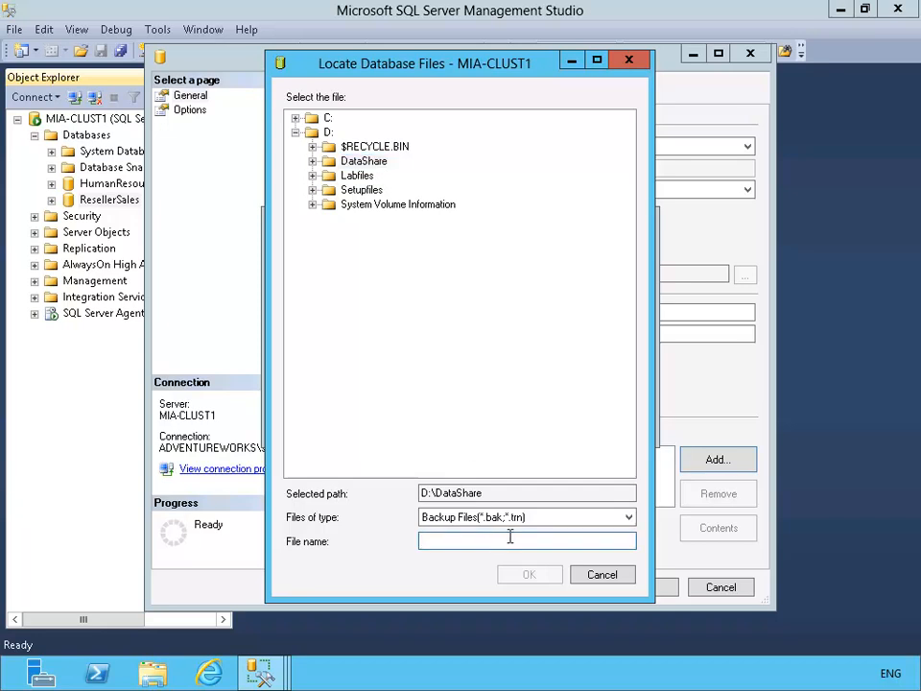
type("ResellerSales.bak")
key("Return")
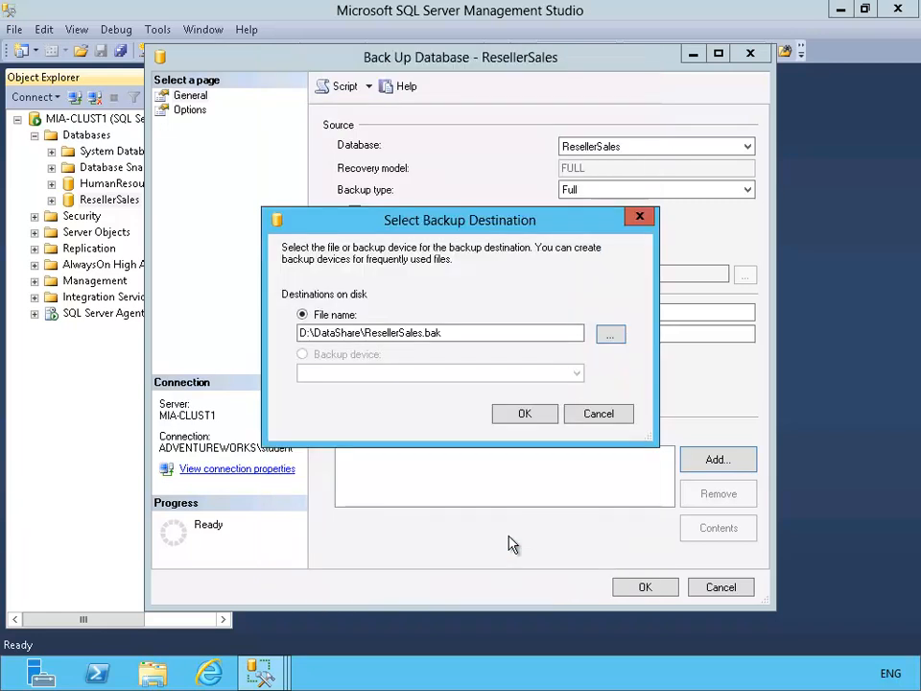
left_click(526, 415)
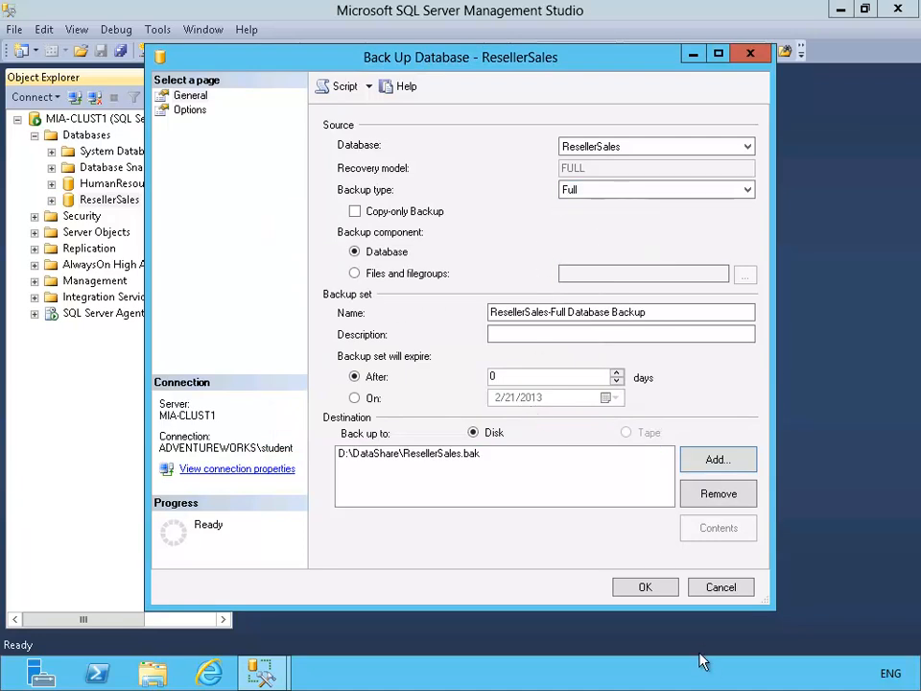
left_click(648, 589)
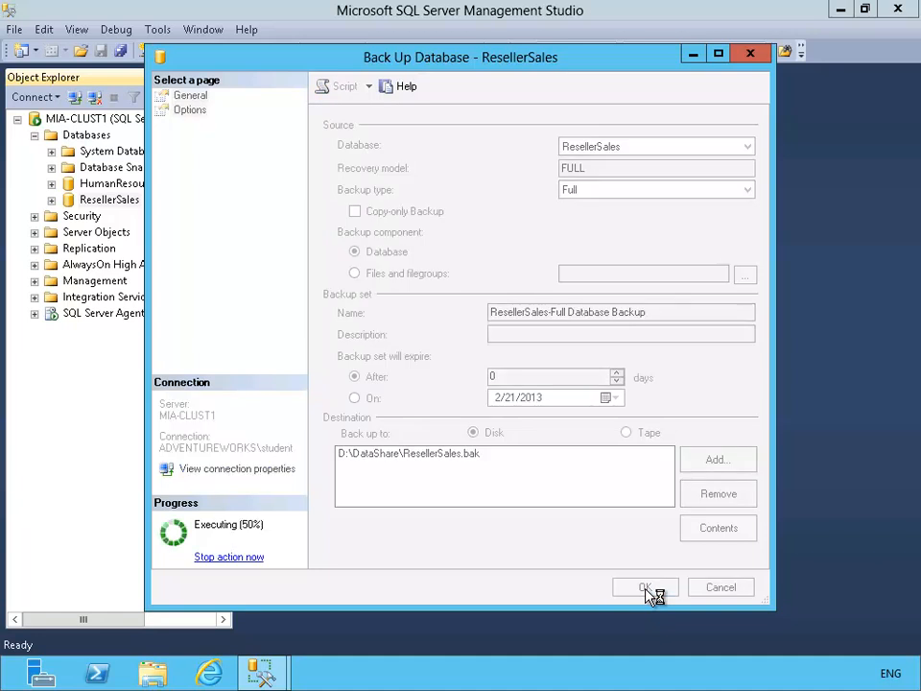
left_click(679, 364)
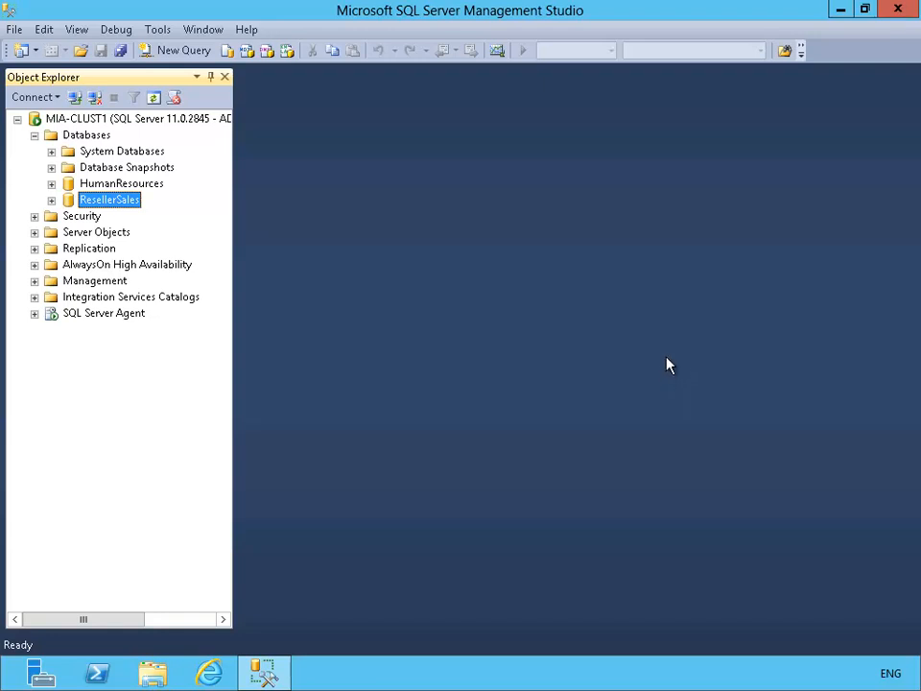
- Expand AlwaysOn High Availability and launch the New Availability Group Wizard for its Availability Groups folder
left_click(170, 267)
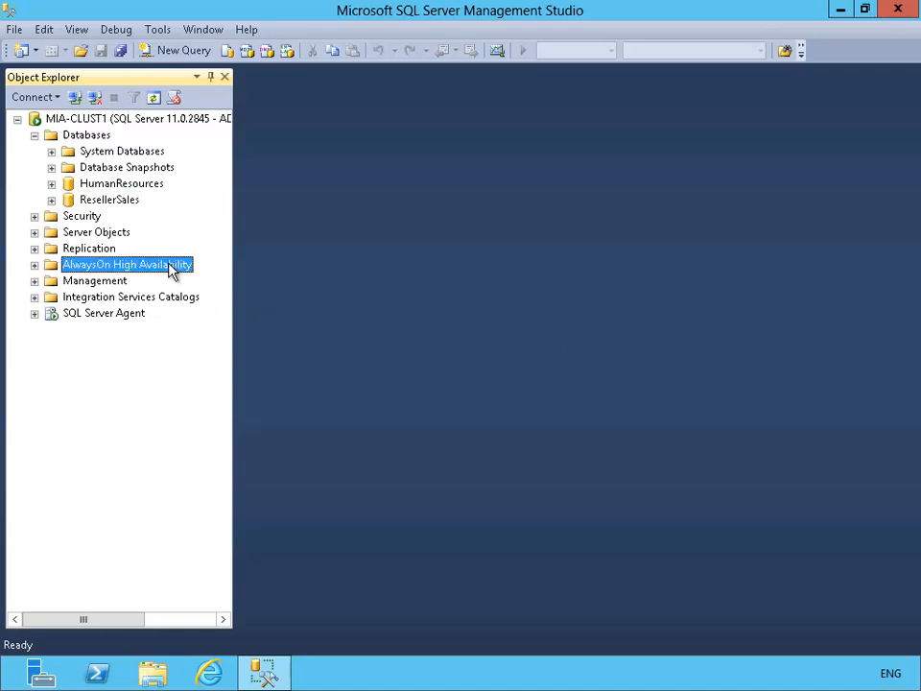
left_click(34, 265)
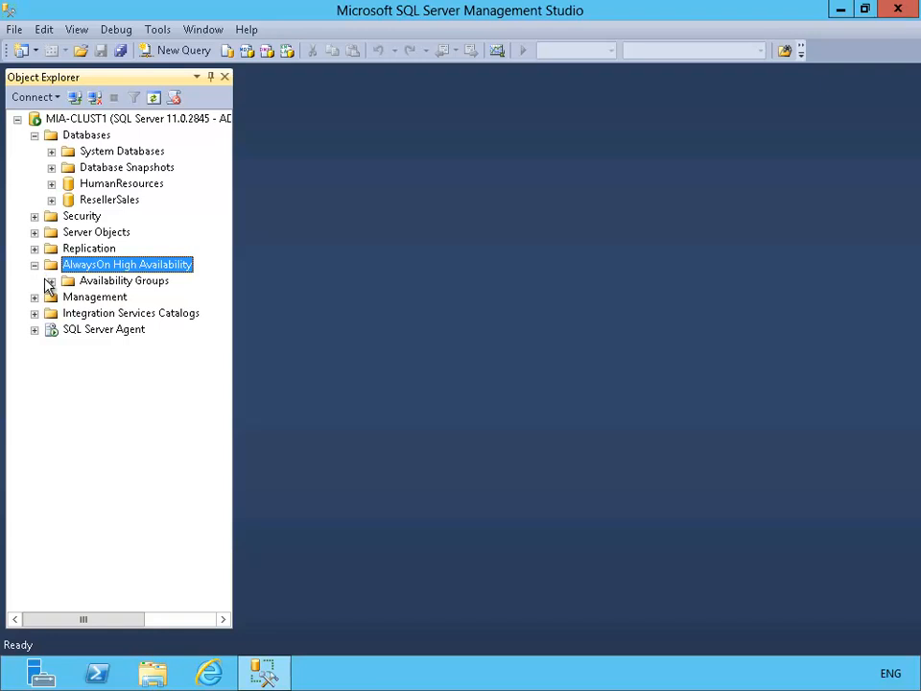
left_click(111, 286)
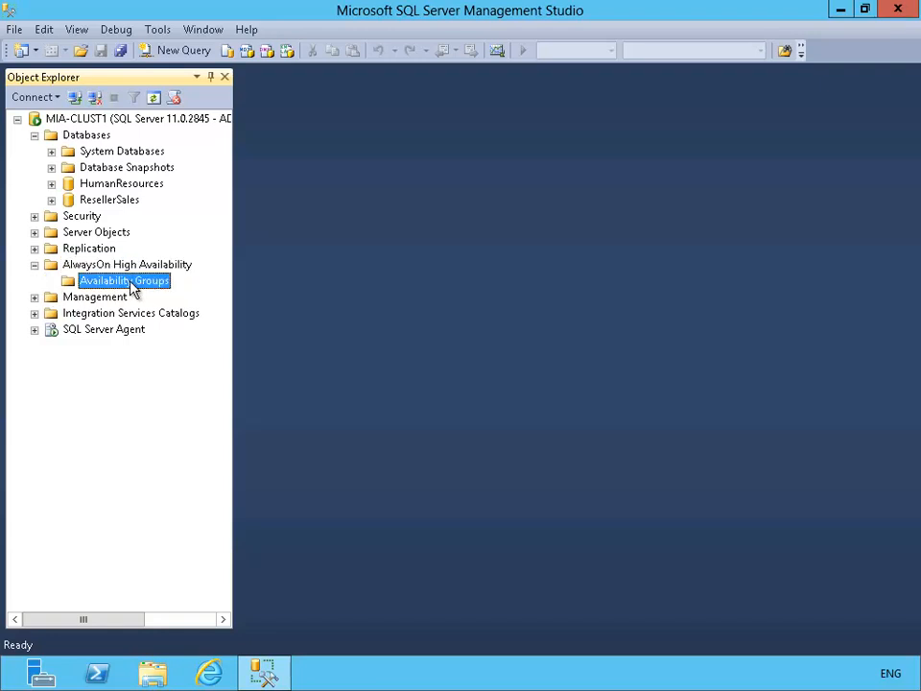
right_click(131, 288)
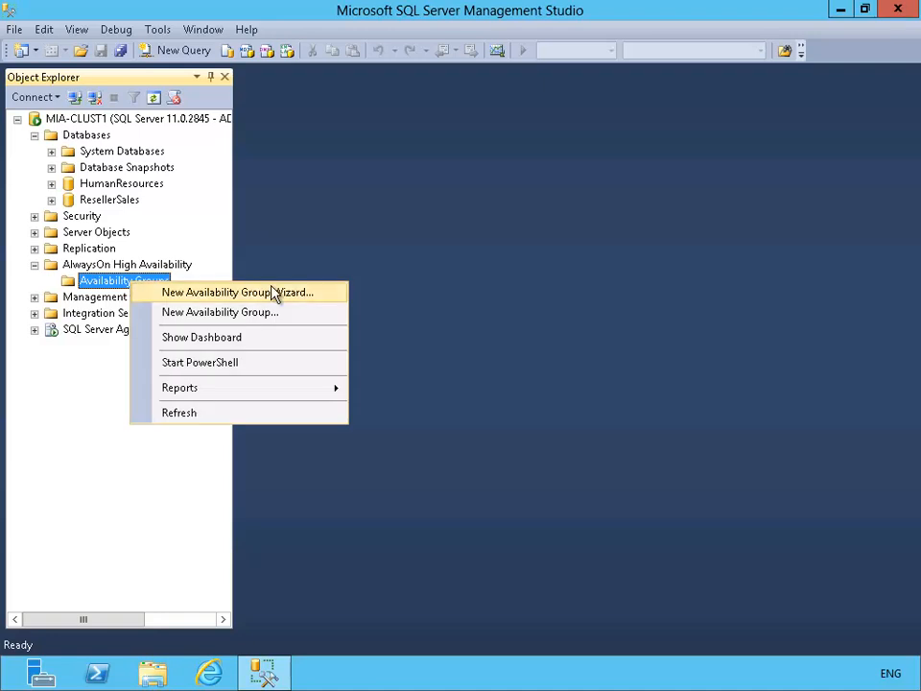
left_click(335, 292)
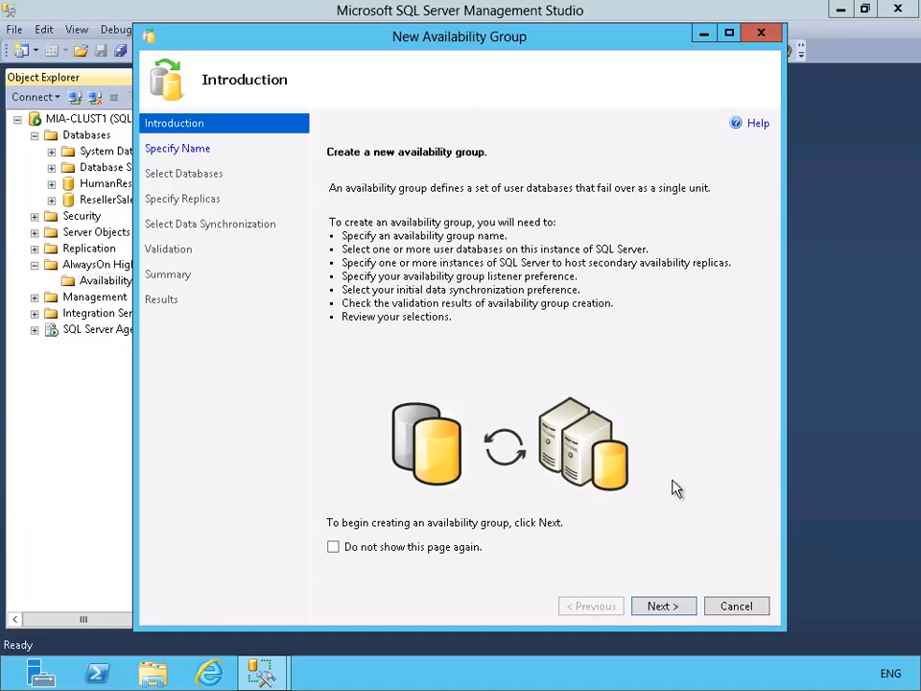
- Skip the wizard's introduction and name the availability group MIA-SQL-AG
left_click(662, 605)
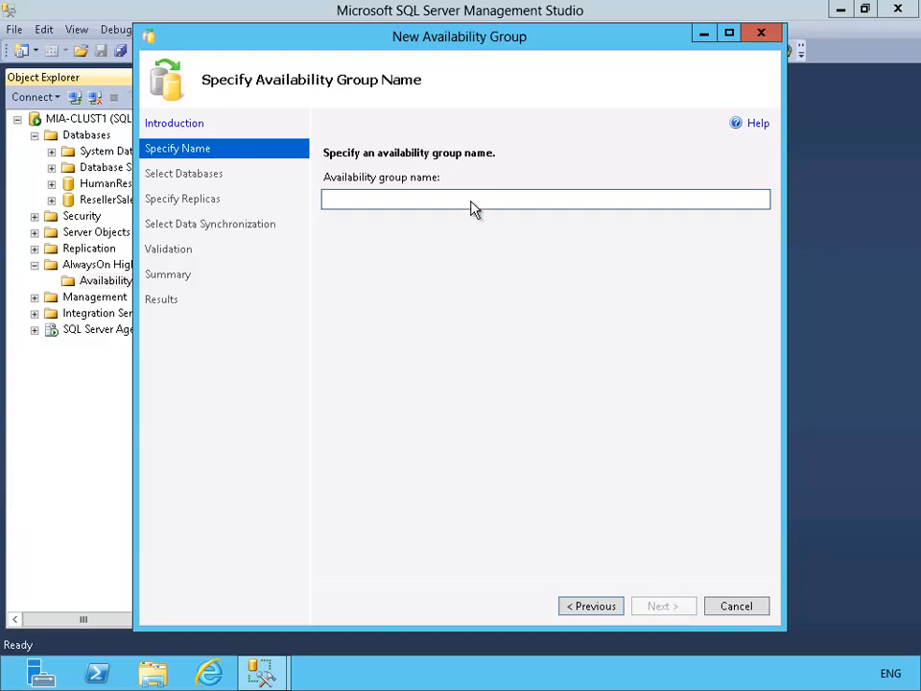
type("M")
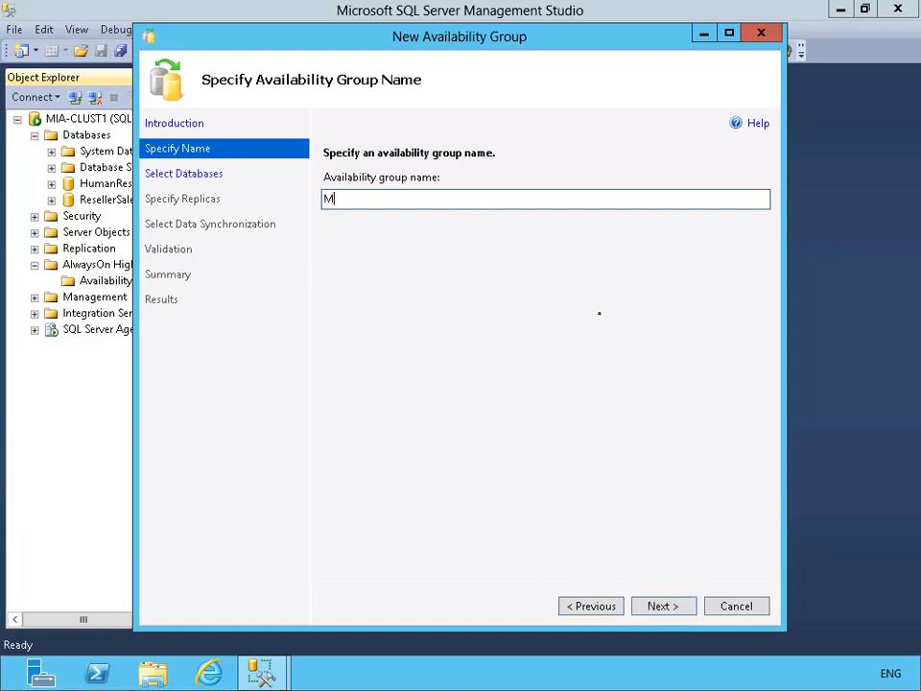
type("IA-SQL-AG")
left_click(674, 608)
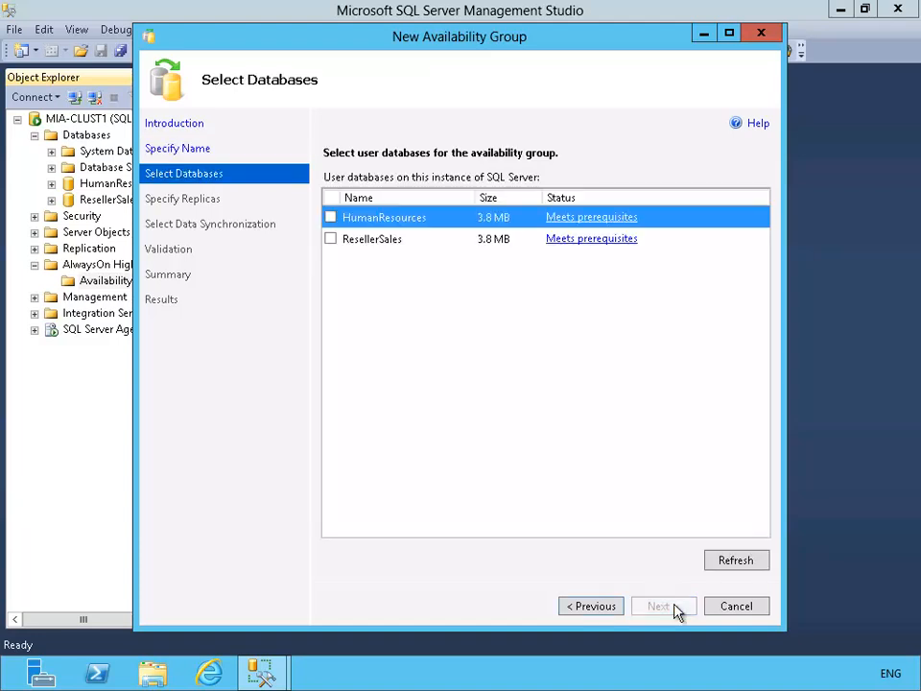
- Include the HumanResources and ResellerSales databases in the availability group and continue to the replica settings
left_click(330, 219)
left_click(330, 240)
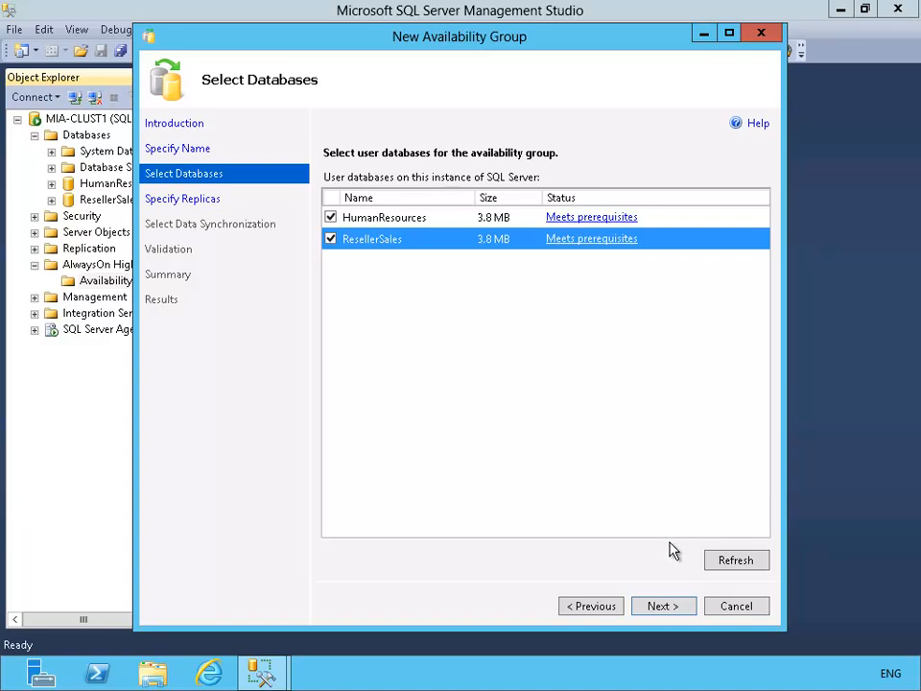
left_click(673, 608)
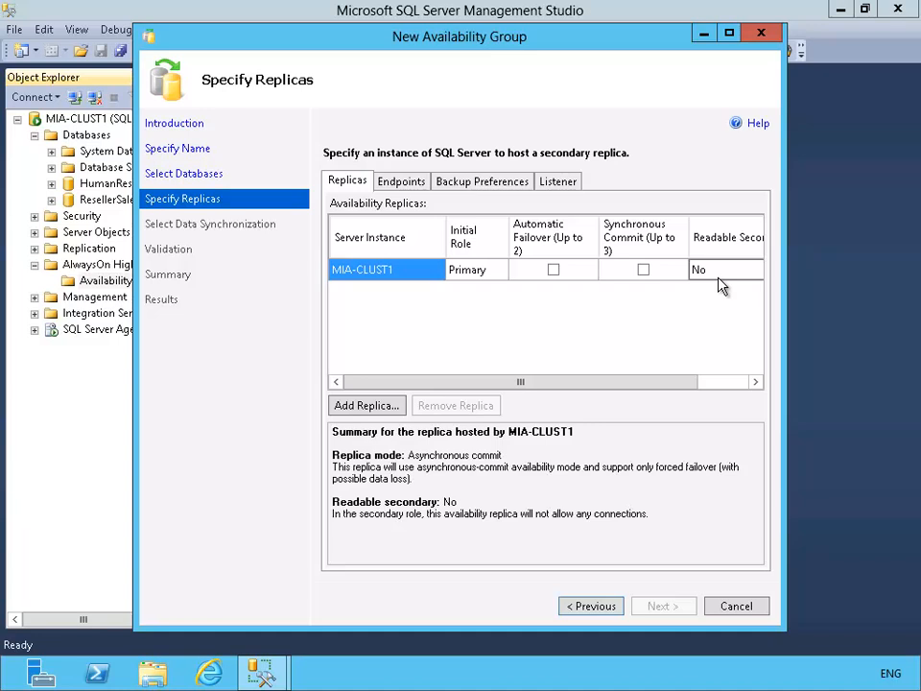
- Add the MIA-CLUST2 server as a replica, connecting with Windows Authentication
left_click(368, 407)
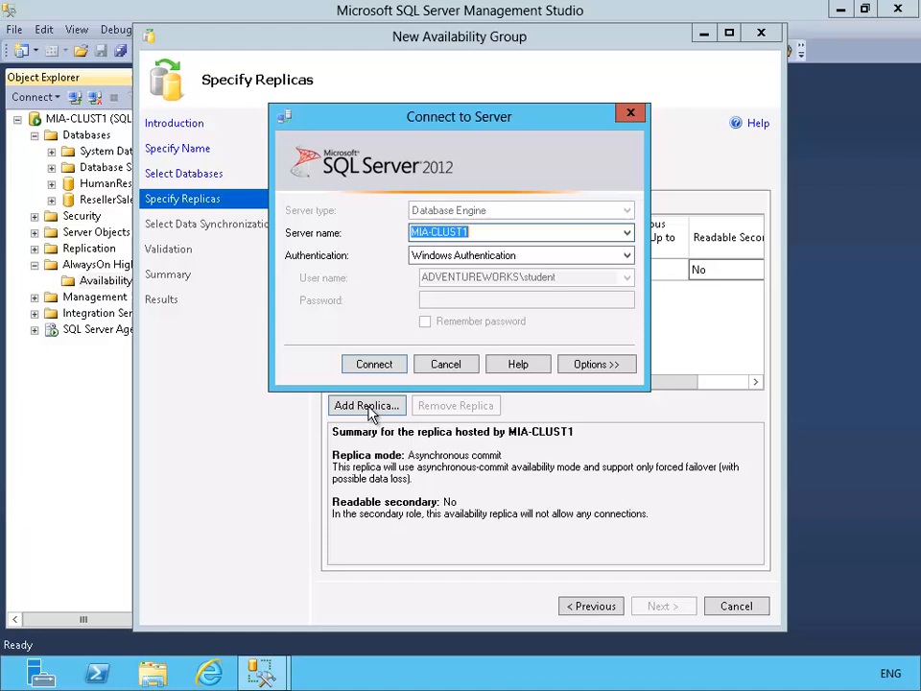
left_click(535, 231)
key("BackSpace")
type("2")
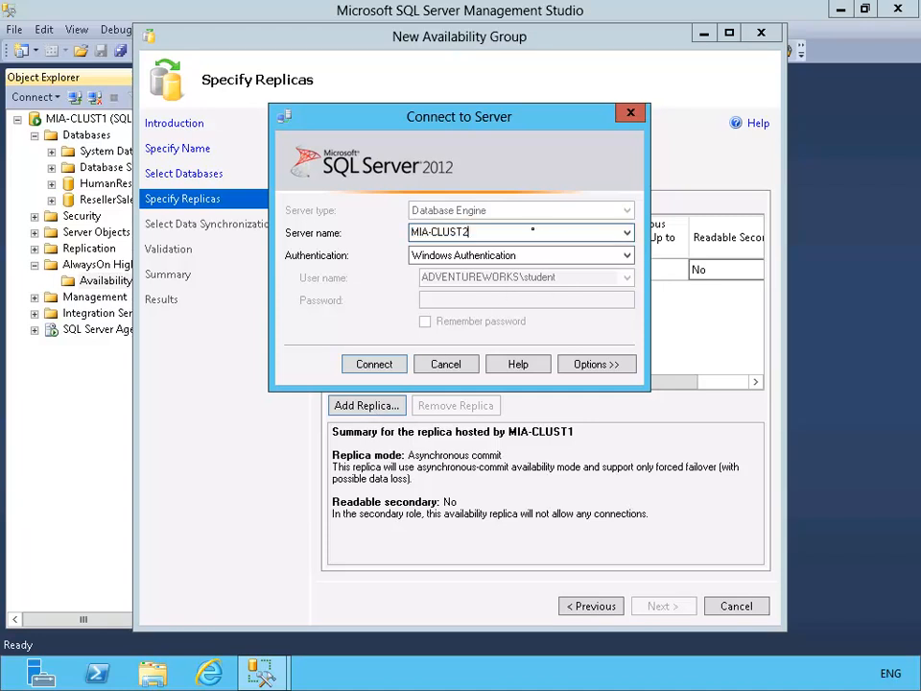
left_click(374, 365)
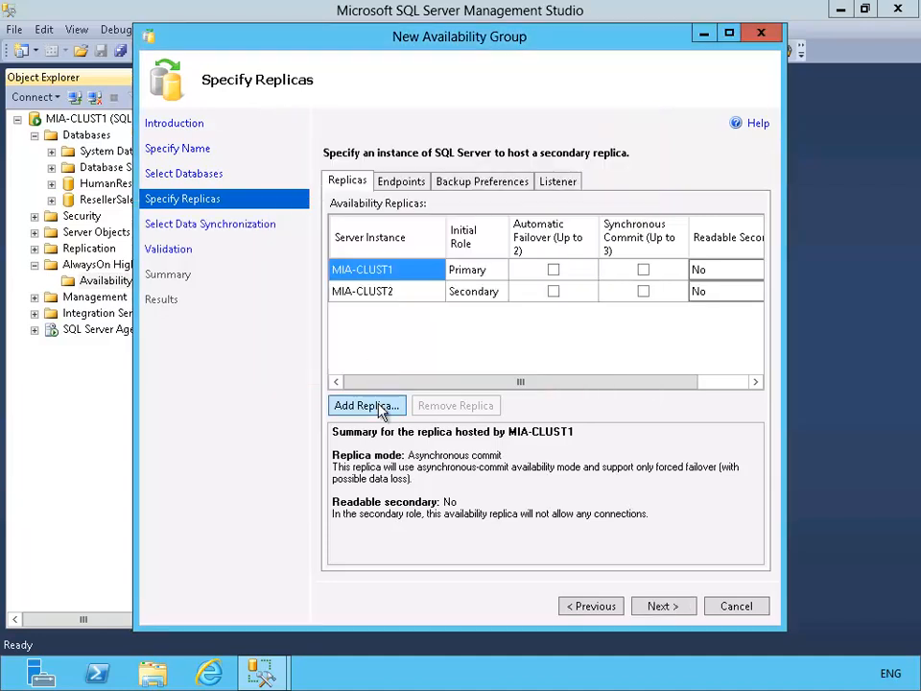
- Add the MIA-CLUST3 server as another replica of the availability group
left_click(379, 407)
left_click(484, 232)
key("BackSpace")
type("3")
left_click(390, 368)
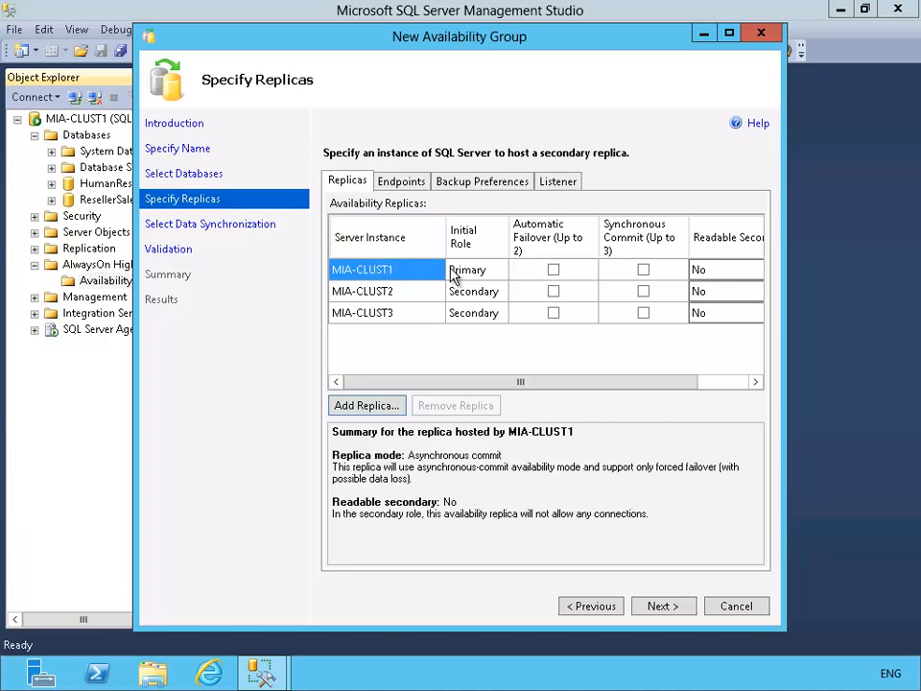
- Check each replica's initial role and enable automatic failover for MIA-CLUST1 and MIA-CLUST2
left_click(479, 271)
left_click(427, 292)
left_click(468, 291)
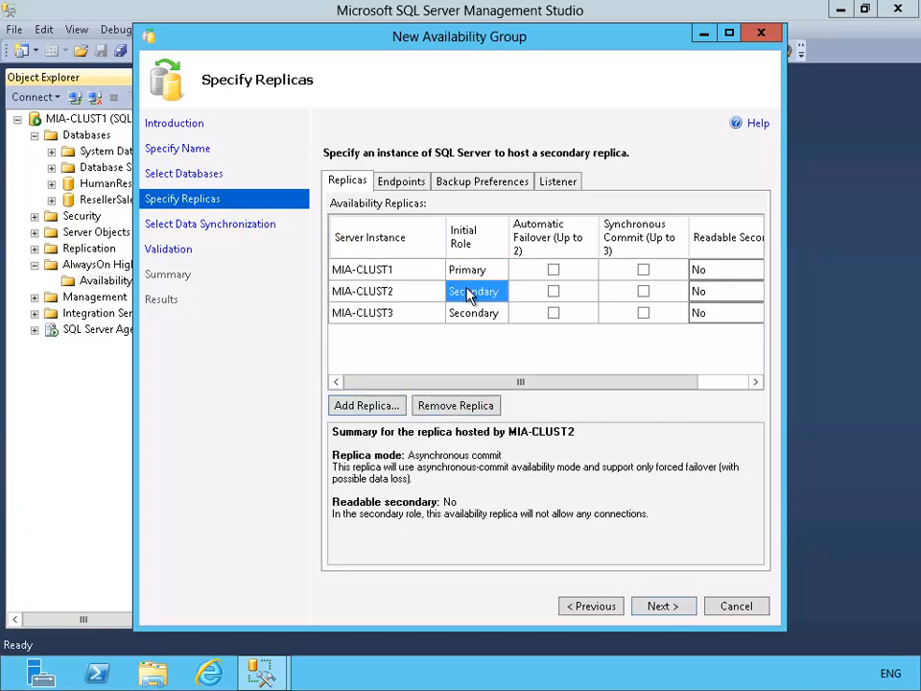
left_click(396, 315)
left_click(469, 314)
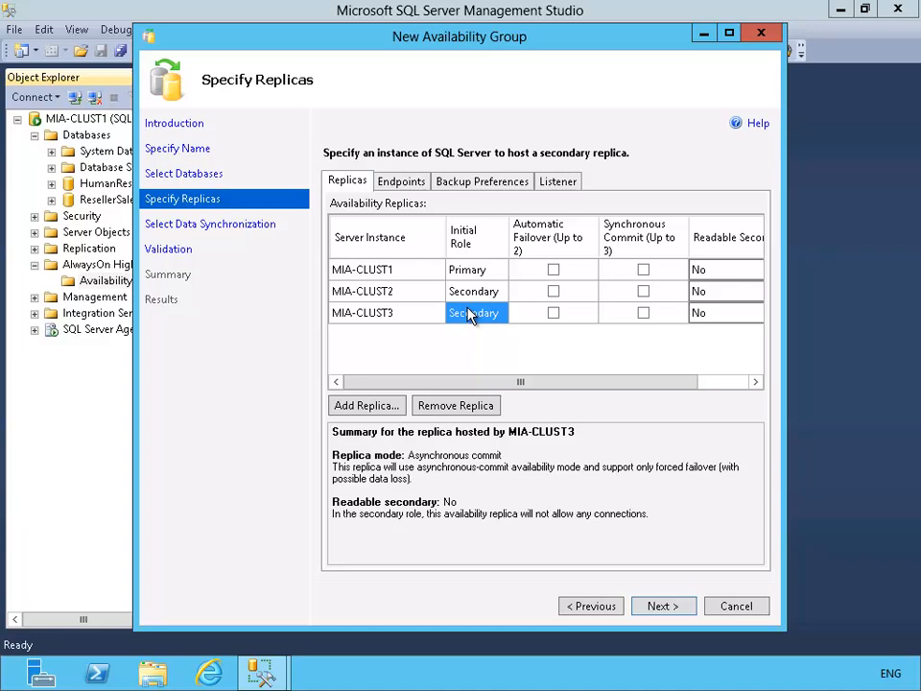
left_click(555, 269)
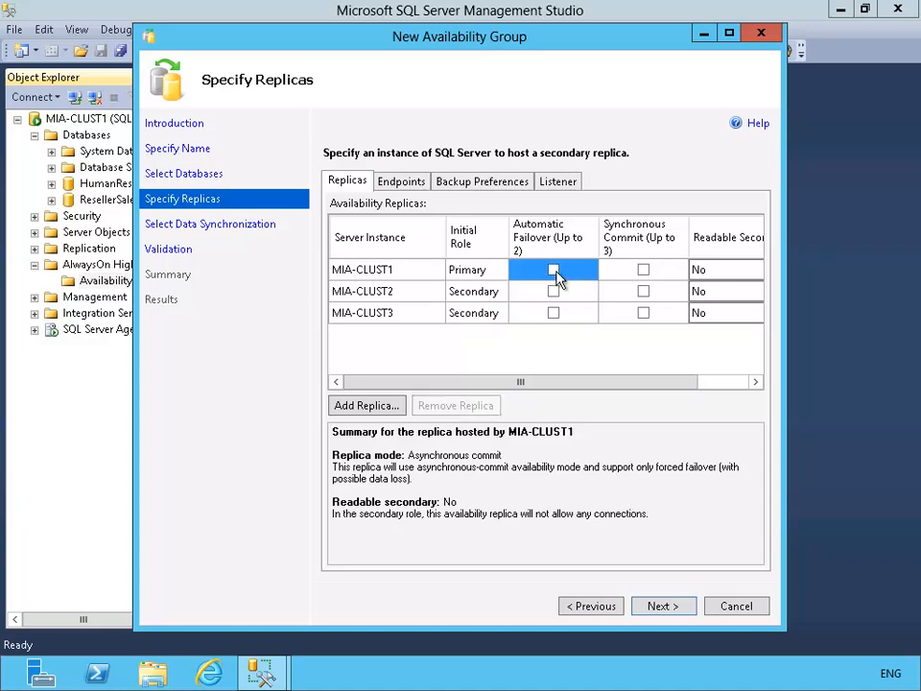
left_click(556, 292)
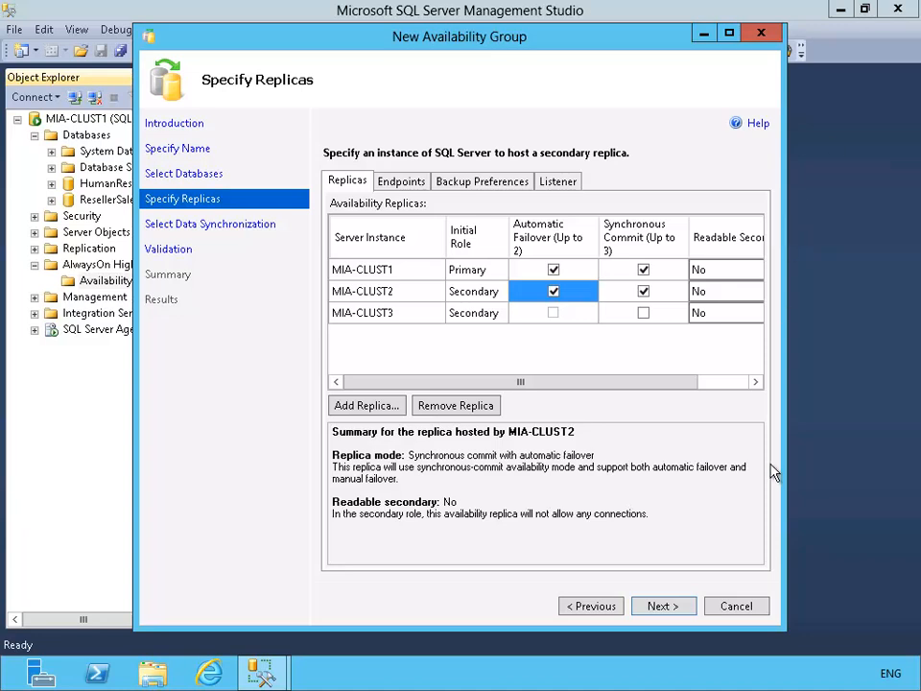
- Widen the wizard to show all replica columns and set MIA-CLUST2's readable secondary option to Read-intent only
left_click(733, 382)
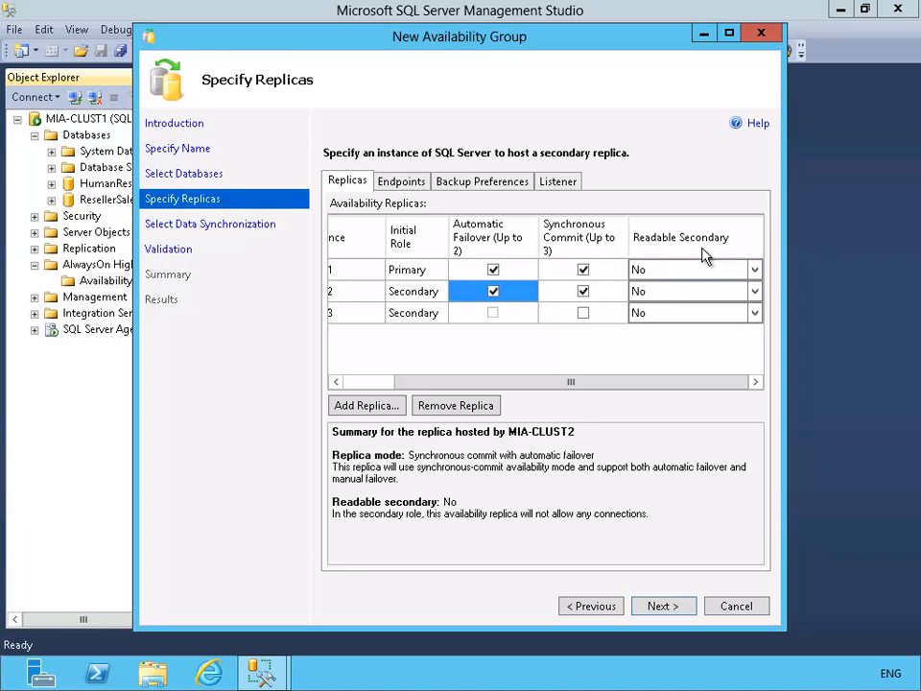
left_click_drag(783, 411, 874, 412)
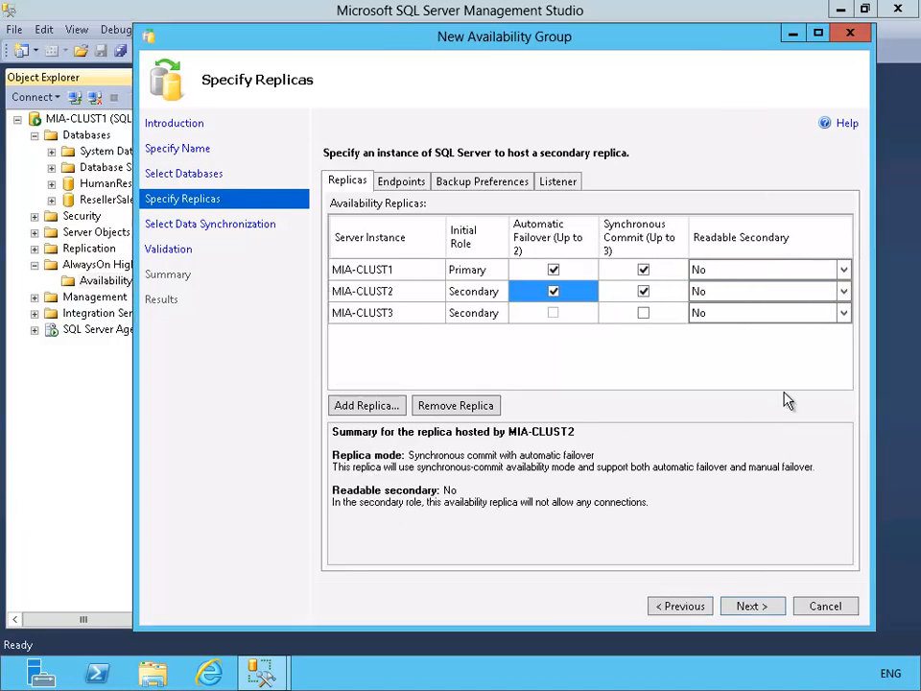
left_click(843, 292)
left_click(789, 339)
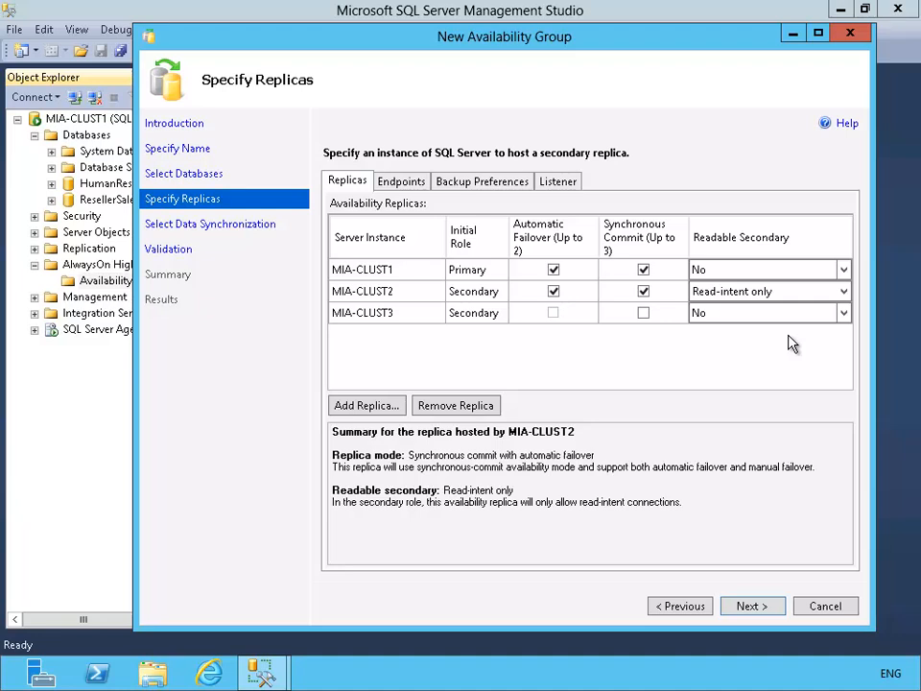
- Set MIA-CLUST3's readable secondary option to Yes and highlight the description of that setting in the replica summary
left_click(845, 314)
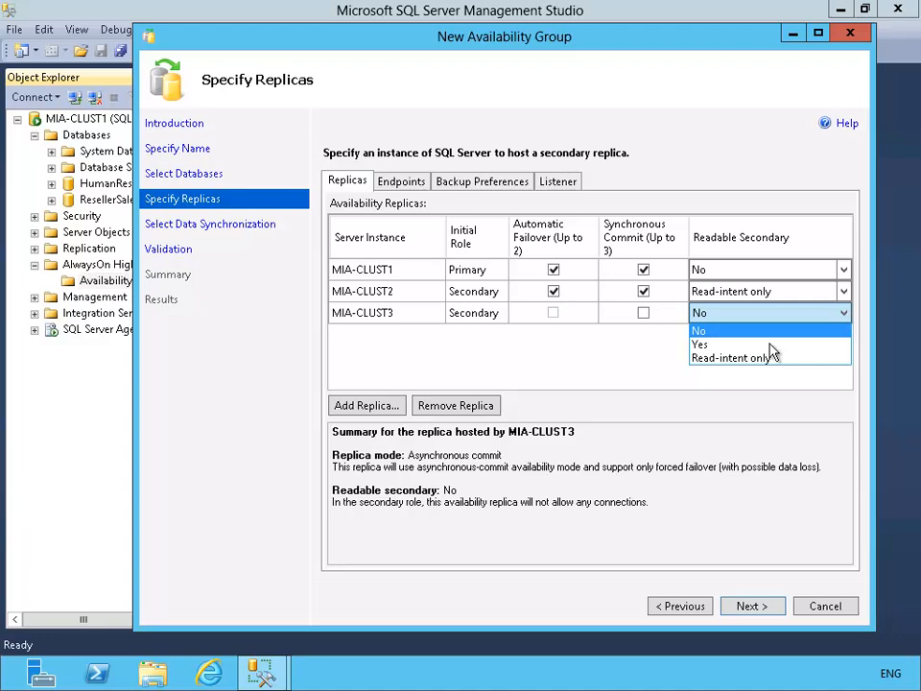
left_click(739, 345)
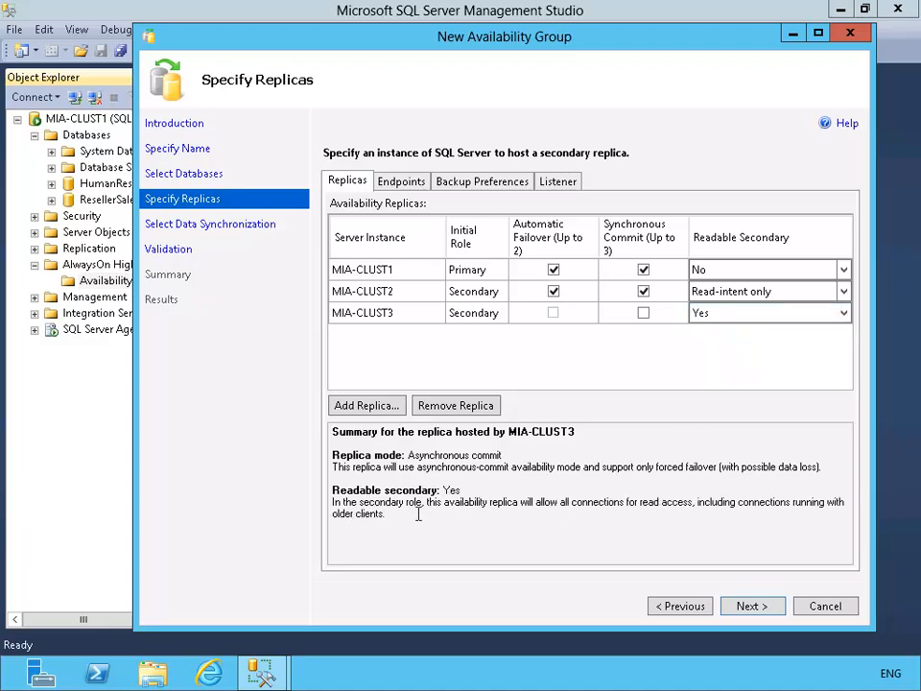
left_click_drag(430, 519, 333, 504)
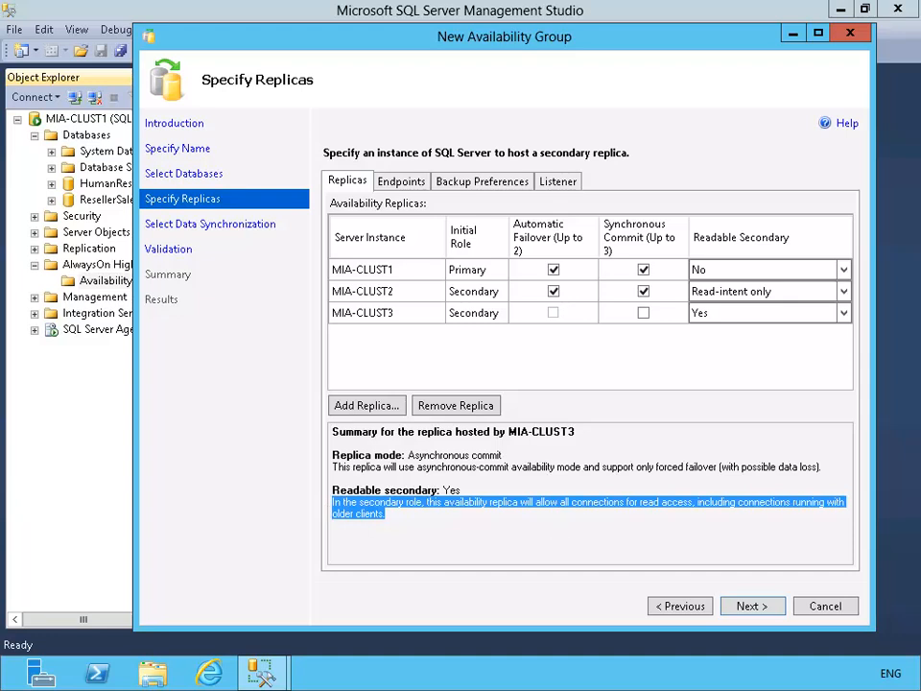
- Review the replicas' endpoint URLs, ports, encryption and service accounts, and examine the backup preferences
left_click(391, 183)
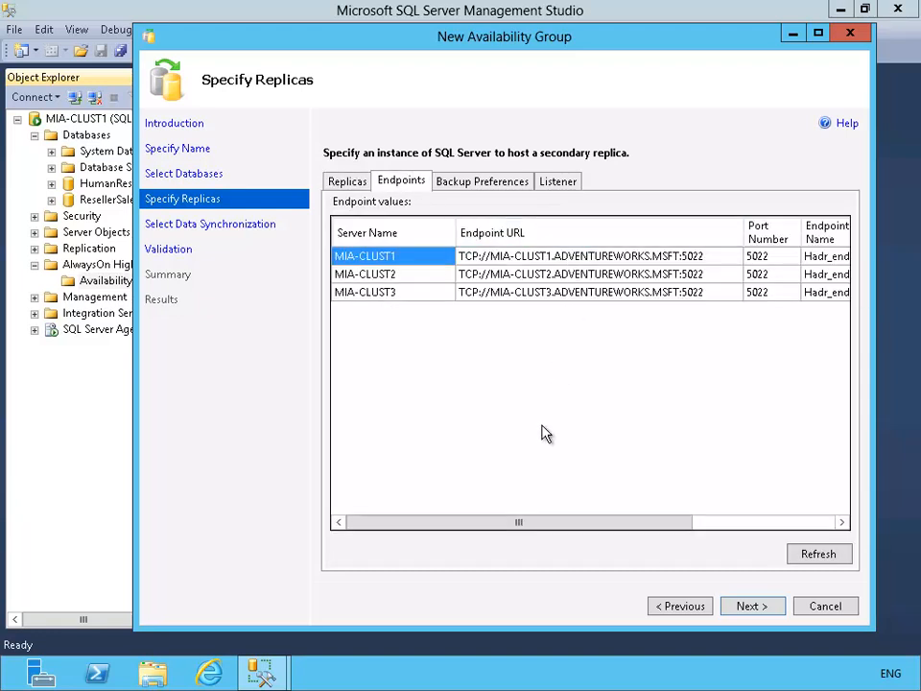
left_click(519, 261)
left_click(775, 257)
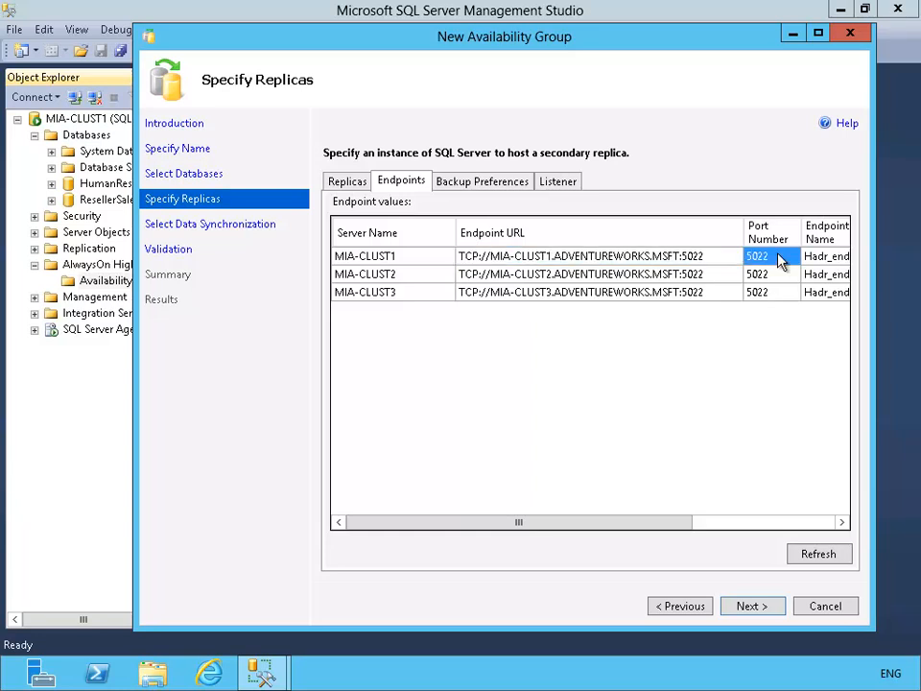
left_click(811, 523)
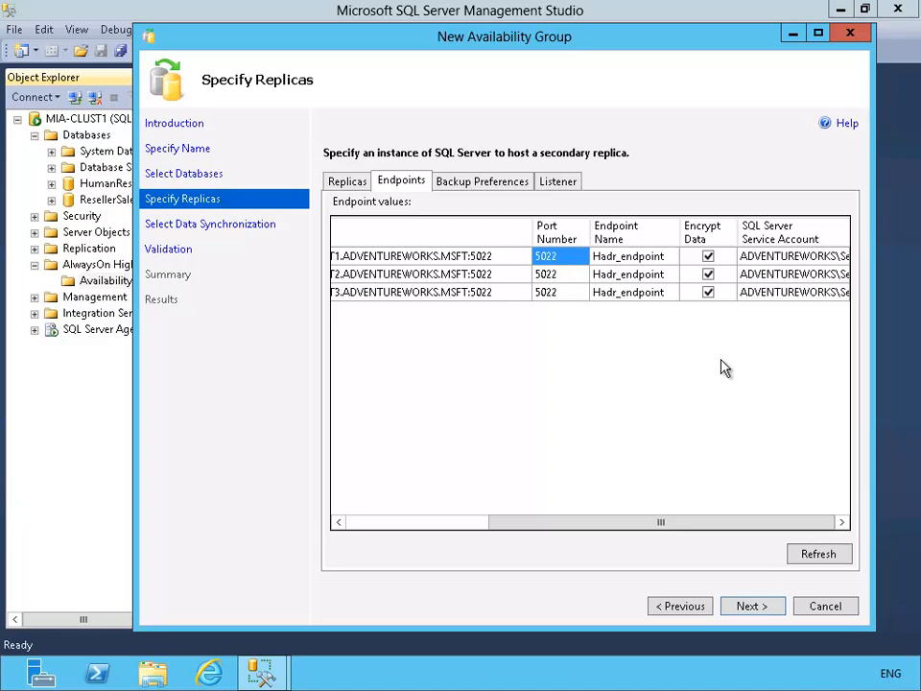
left_click(496, 185)
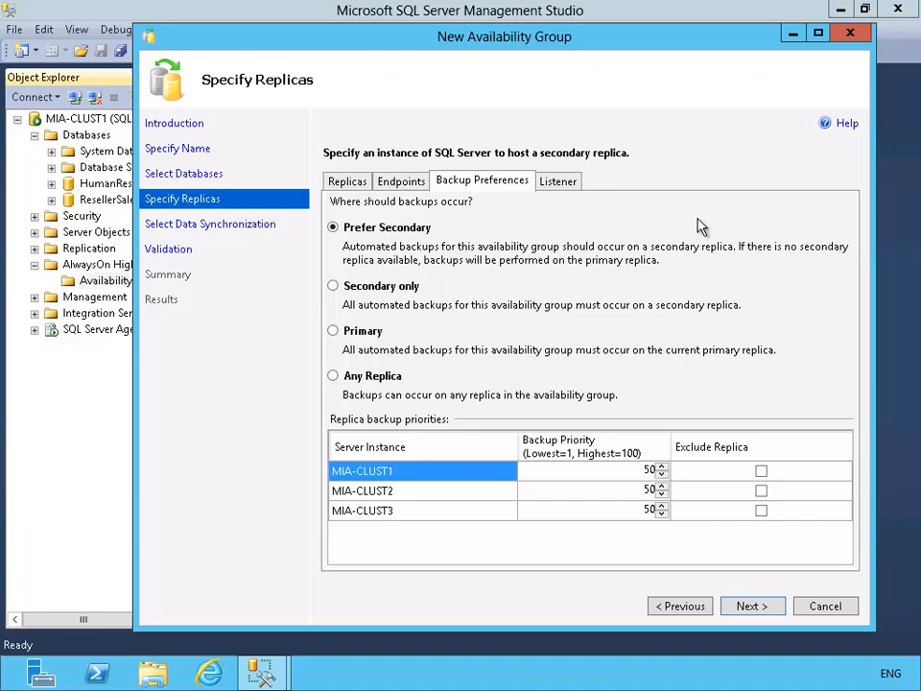
- Choose to create an availability group listener with DNS name MIA-SQL-CLUST and port 1433, keeping the Static IP network mode
left_click(565, 188)
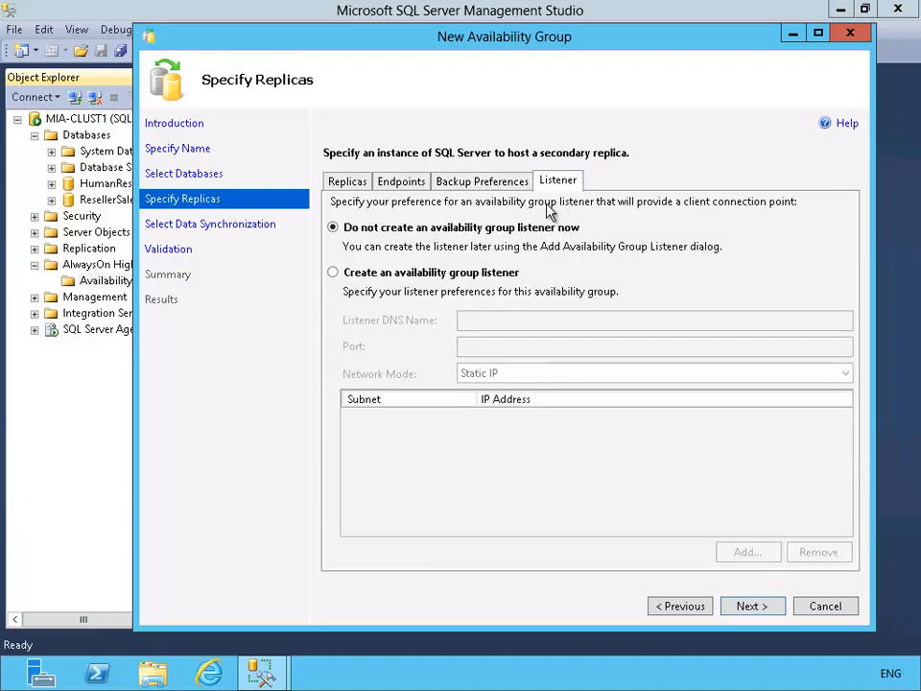
left_click(333, 274)
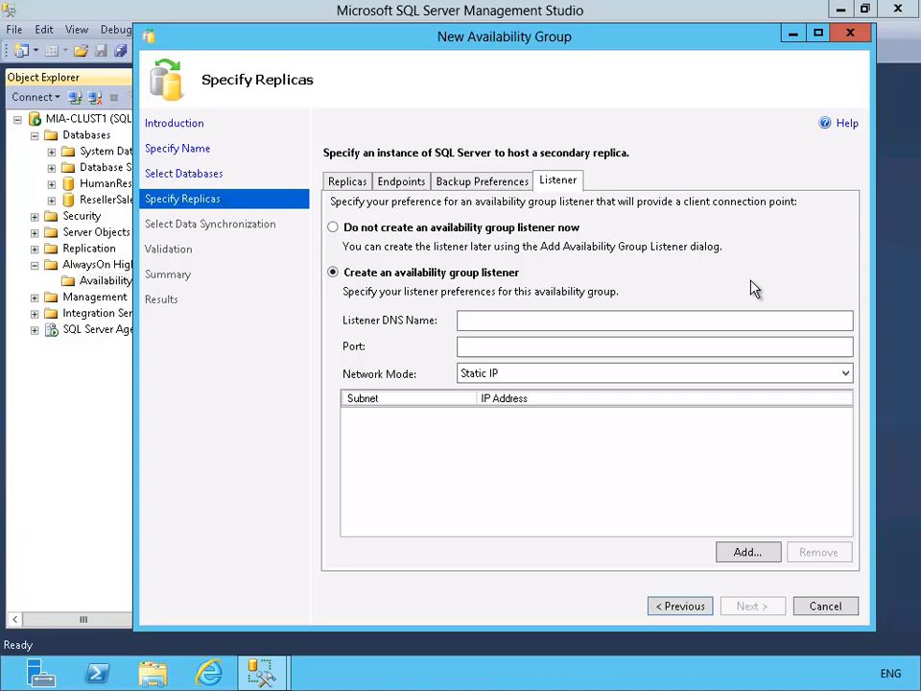
left_click(605, 323)
type("MIA-")
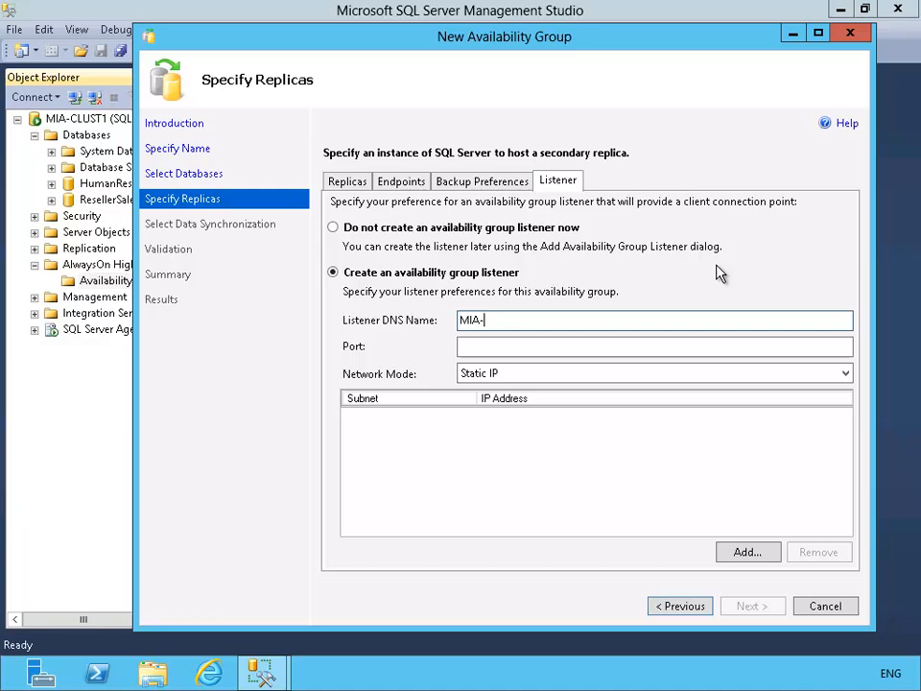
type("SQL-CLUST")
key("Tab")
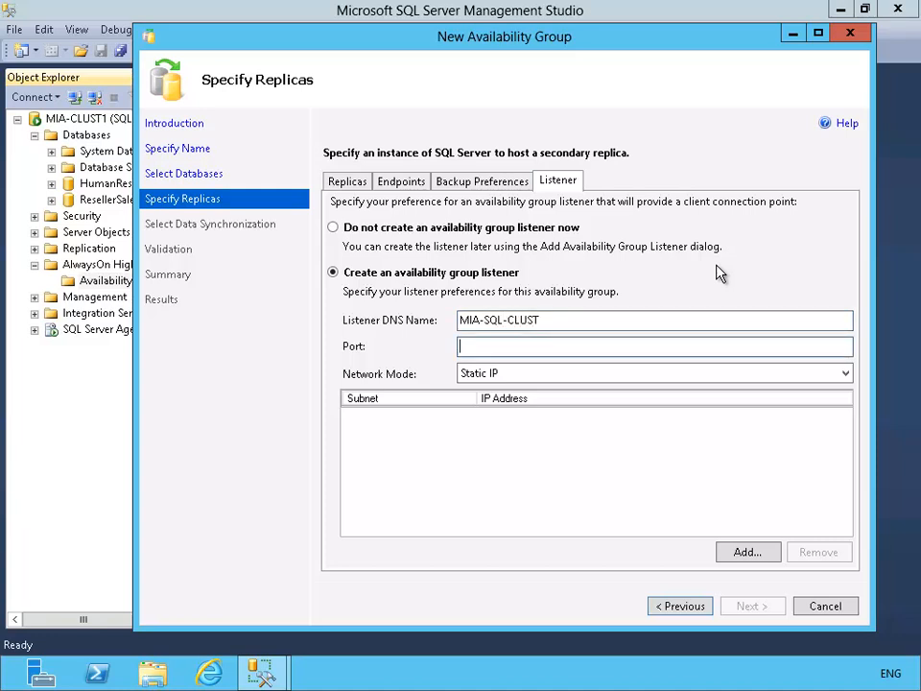
type("1433")
key("Tab")
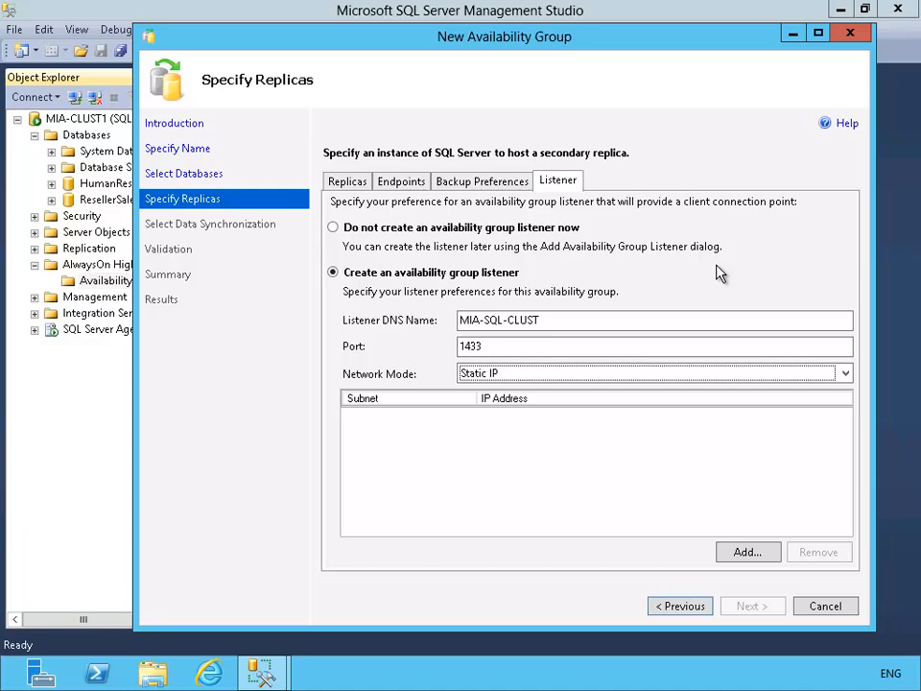
left_click(718, 274)
- Add the IPv4 address 10.10.0.40 in subnet 10.10.0.0/16 to the listener
left_click(748, 553)
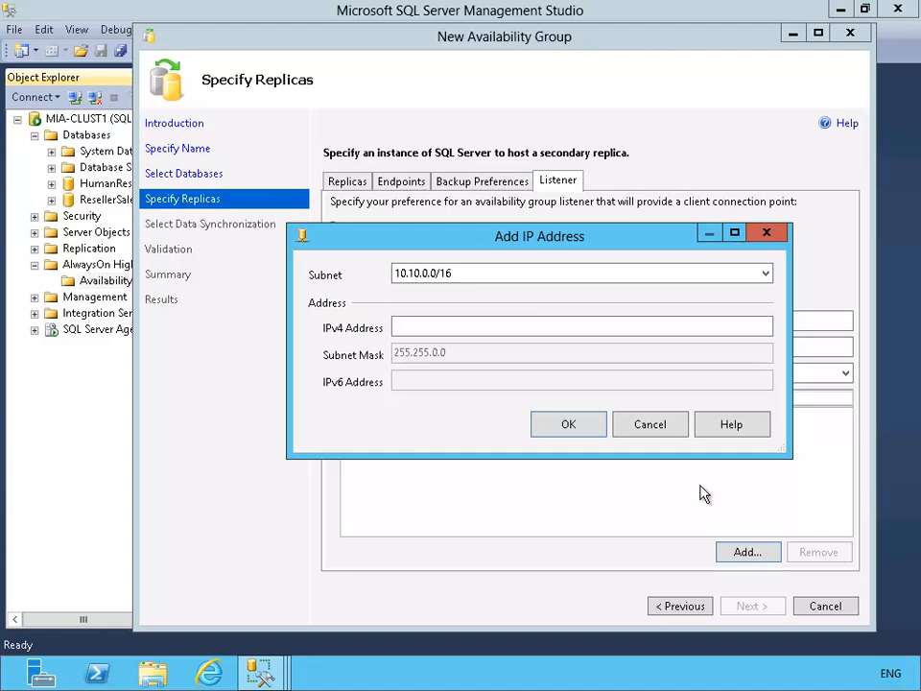
left_click(456, 324)
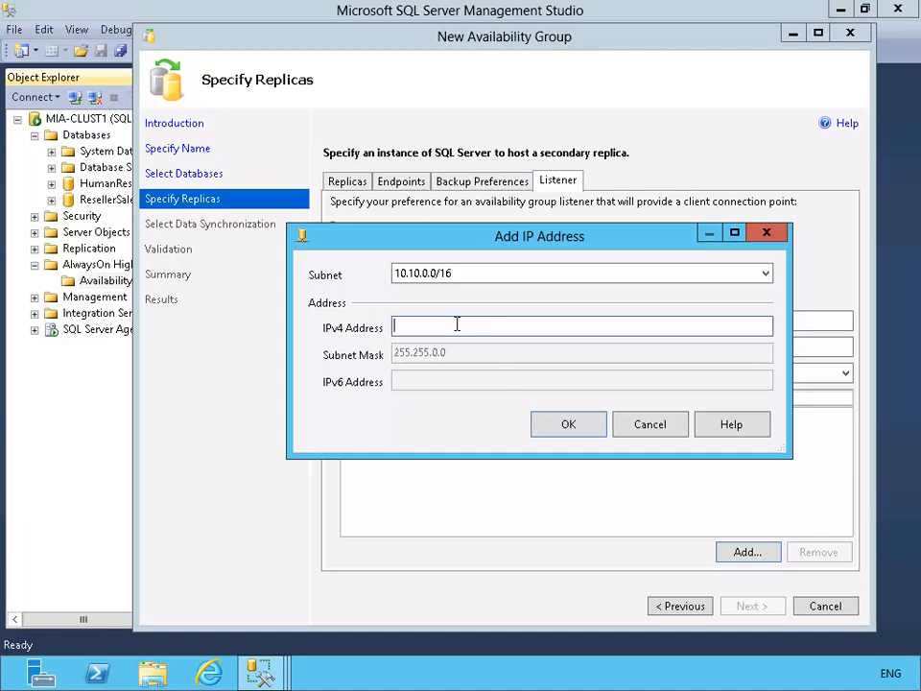
type("10.10.0.40")
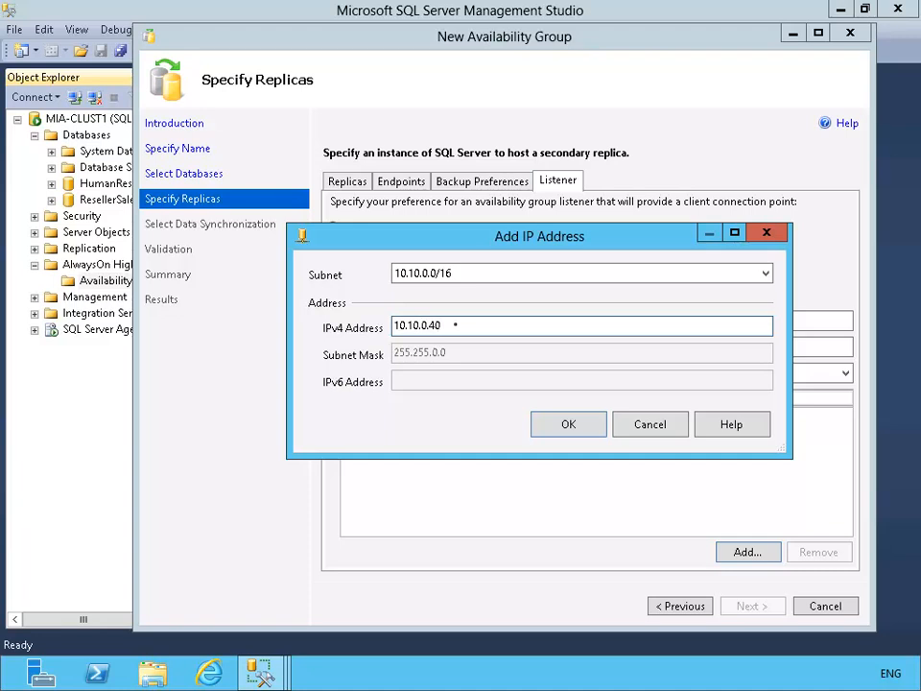
left_click(557, 432)
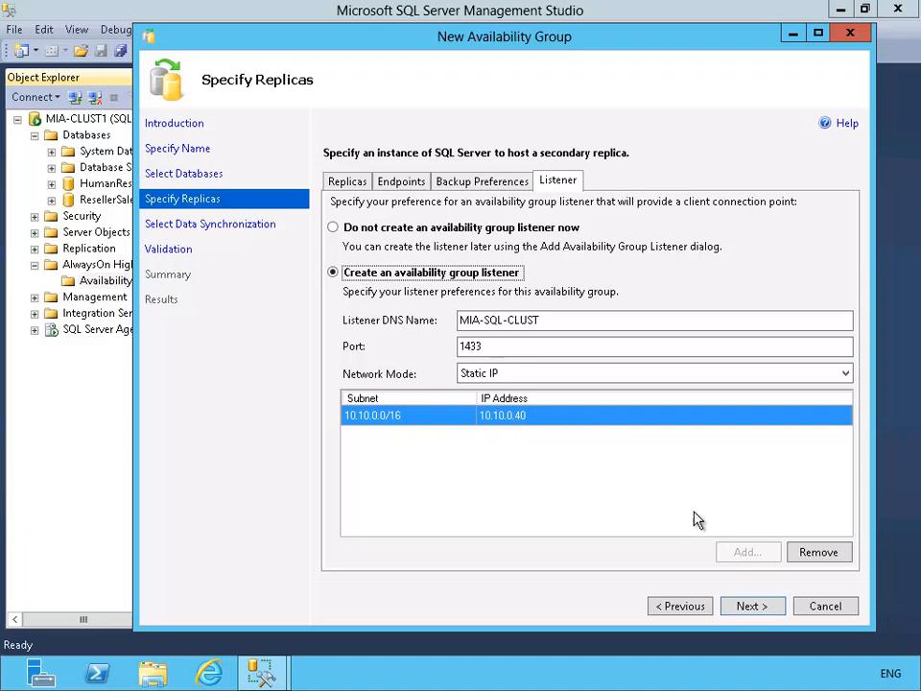
- Set the shared network location for full initial data synchronization to \\MIA-CLUST1\DataShare
left_click(768, 606)
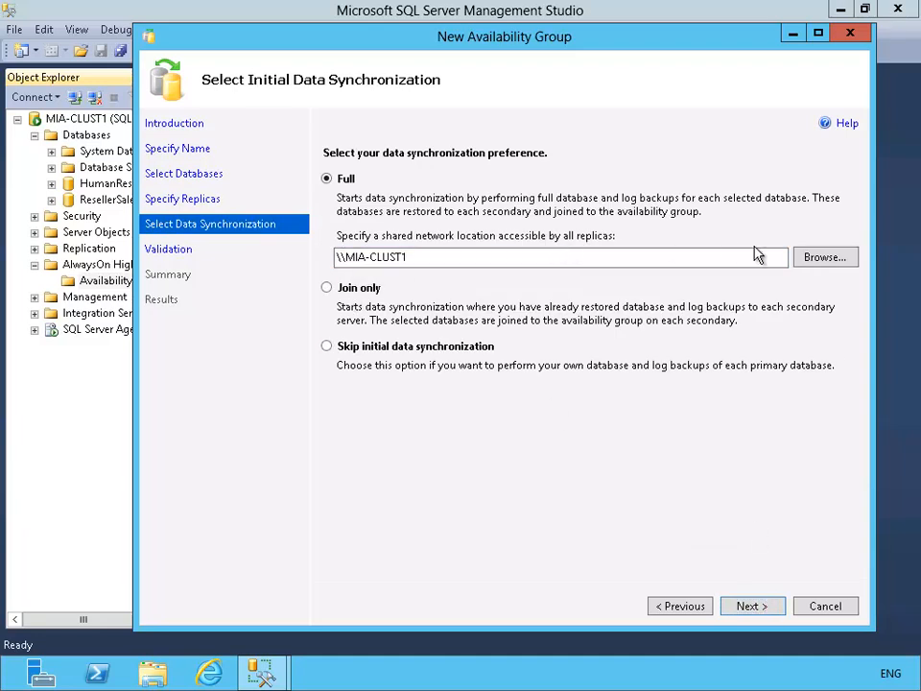
left_click(815, 258)
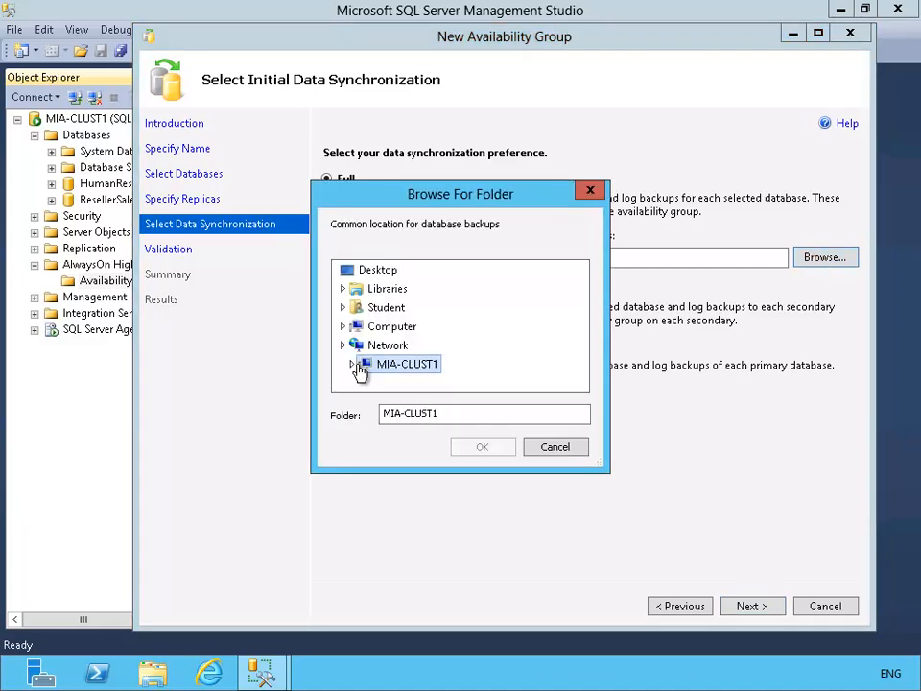
left_click(354, 364)
left_click(403, 383)
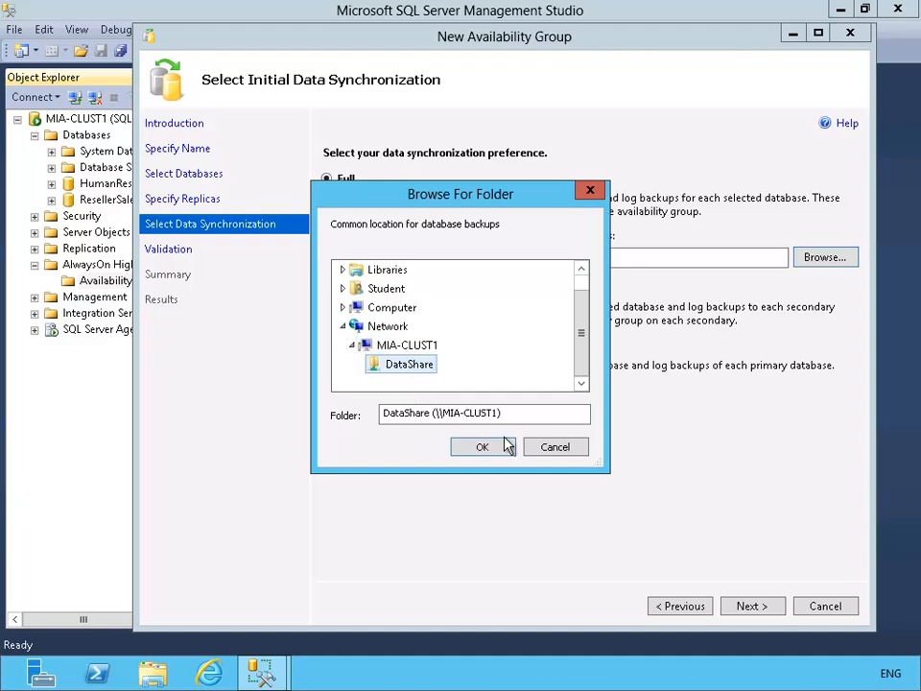
left_click(500, 452)
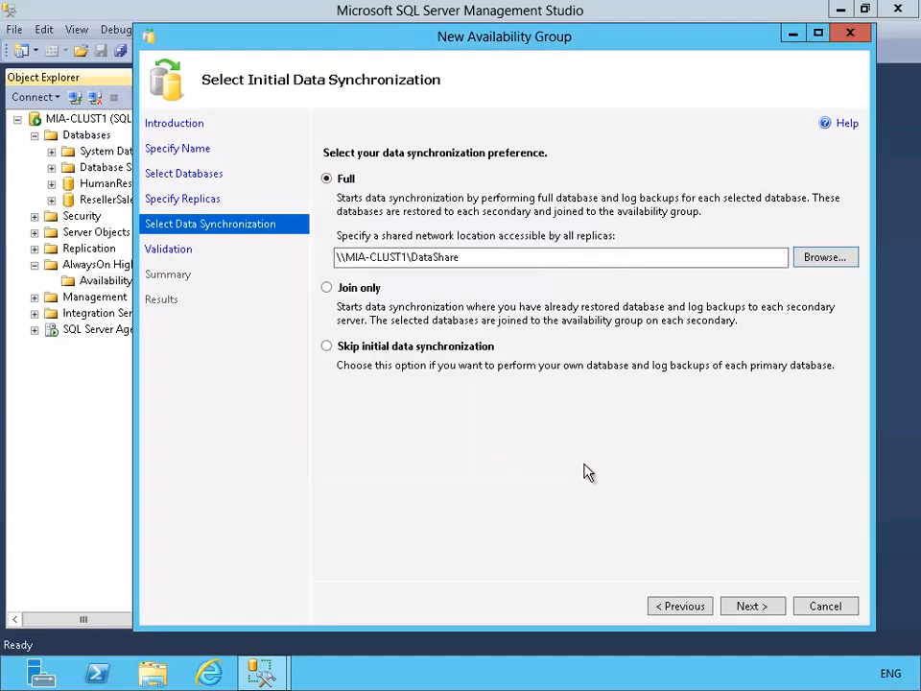
- Validate the availability group configuration and copy its creation script to the clipboard from the summary
left_click(746, 606)
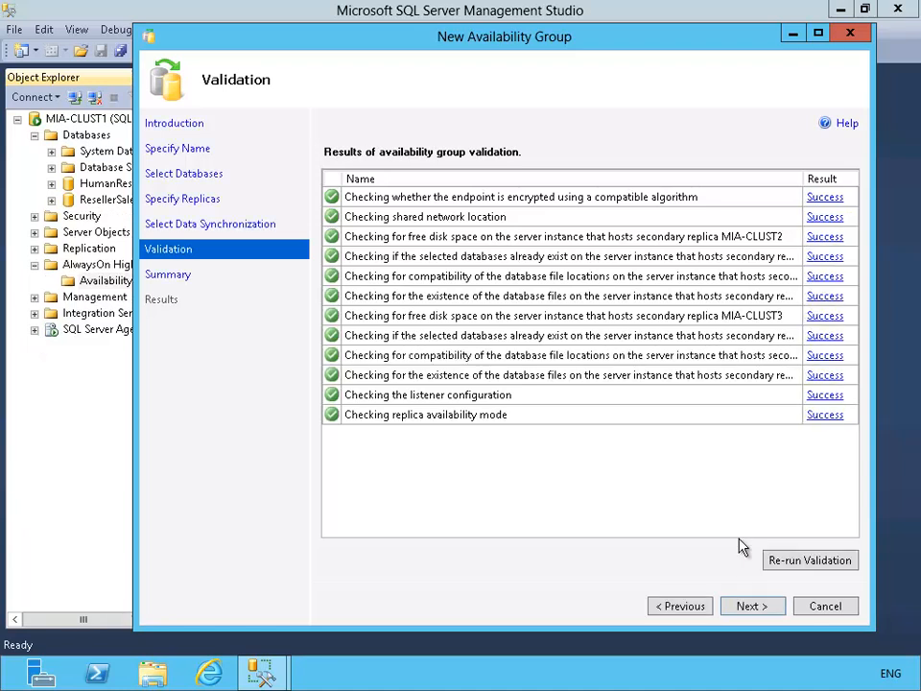
left_click(753, 607)
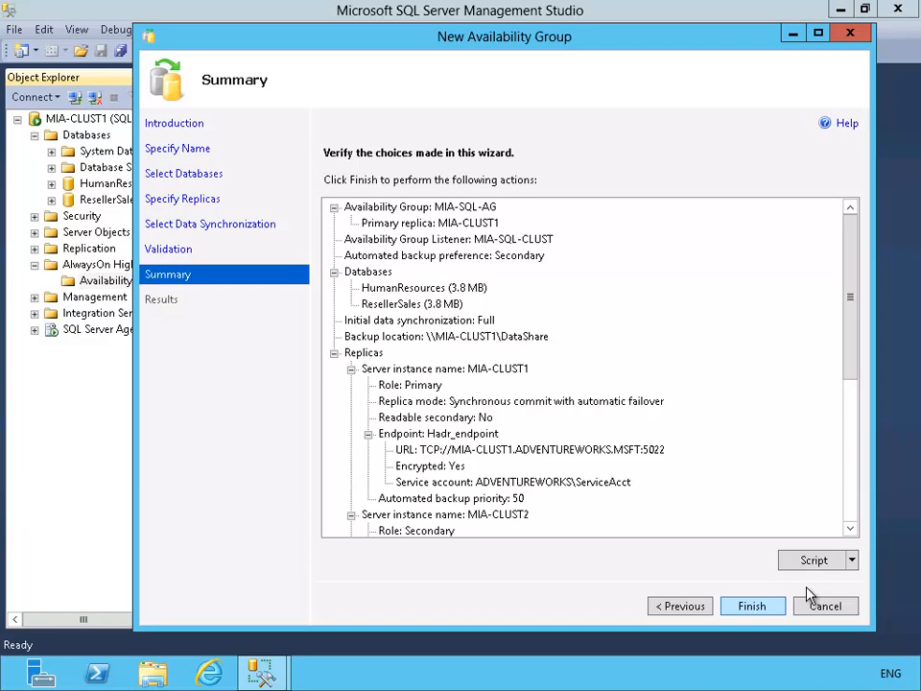
left_click(853, 562)
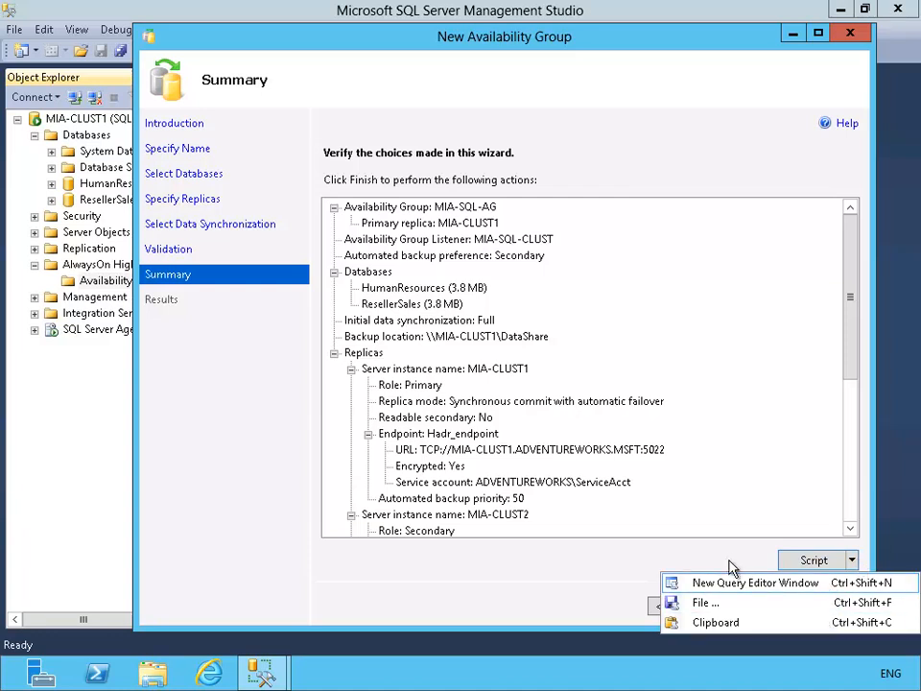
left_click(737, 624)
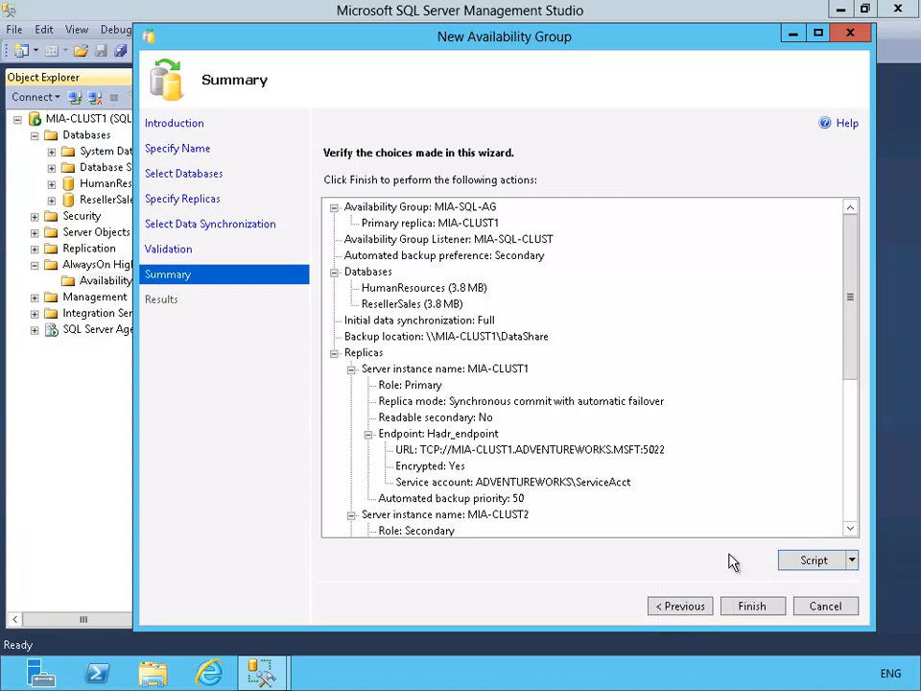
- Create the availability group, showing the progress details, and close the wizard once it completes
left_click(758, 606)
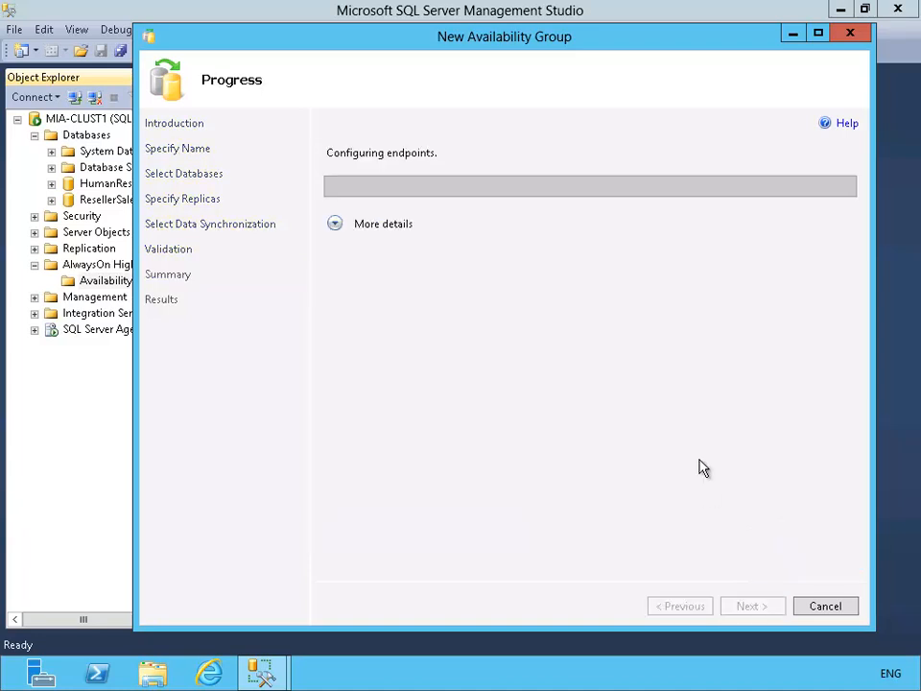
left_click(335, 224)
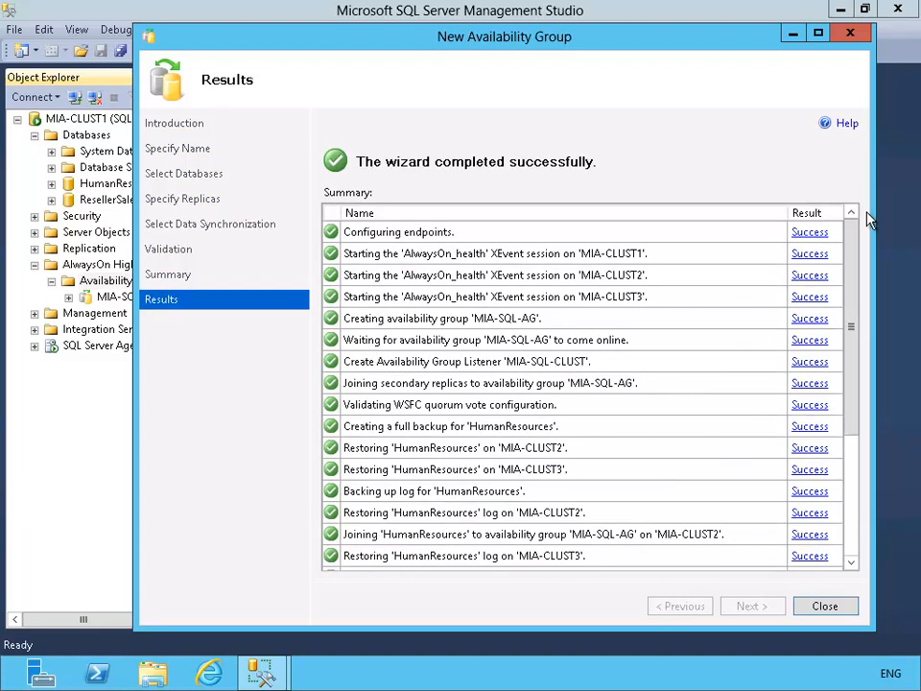
left_click(806, 605)
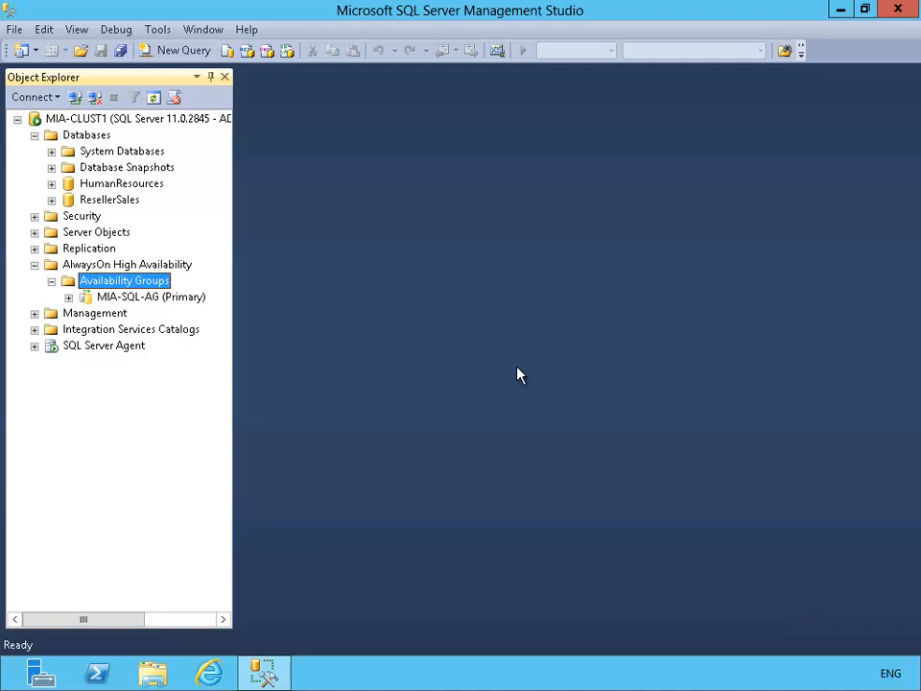
- Open the dashboard of the MIA-SQL-AG availability group and check each replica's synchronization state
left_click(68, 298)
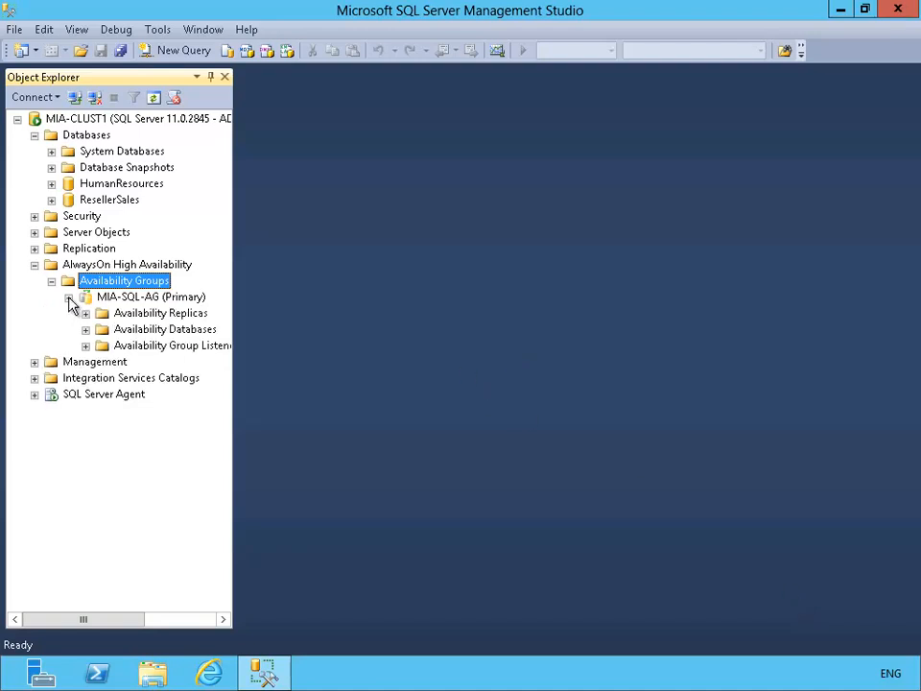
right_click(202, 299)
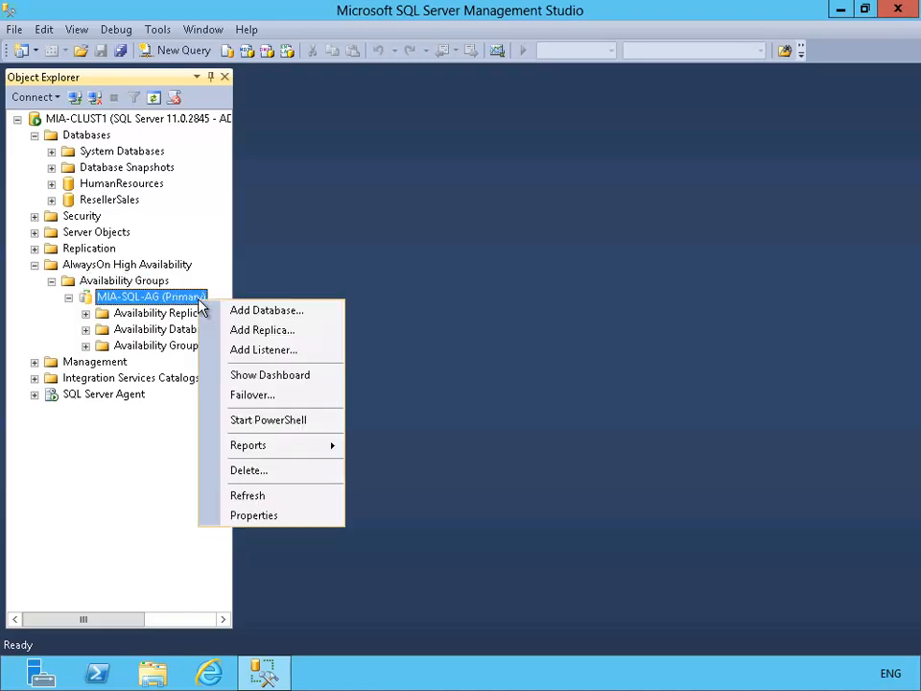
left_click(326, 380)
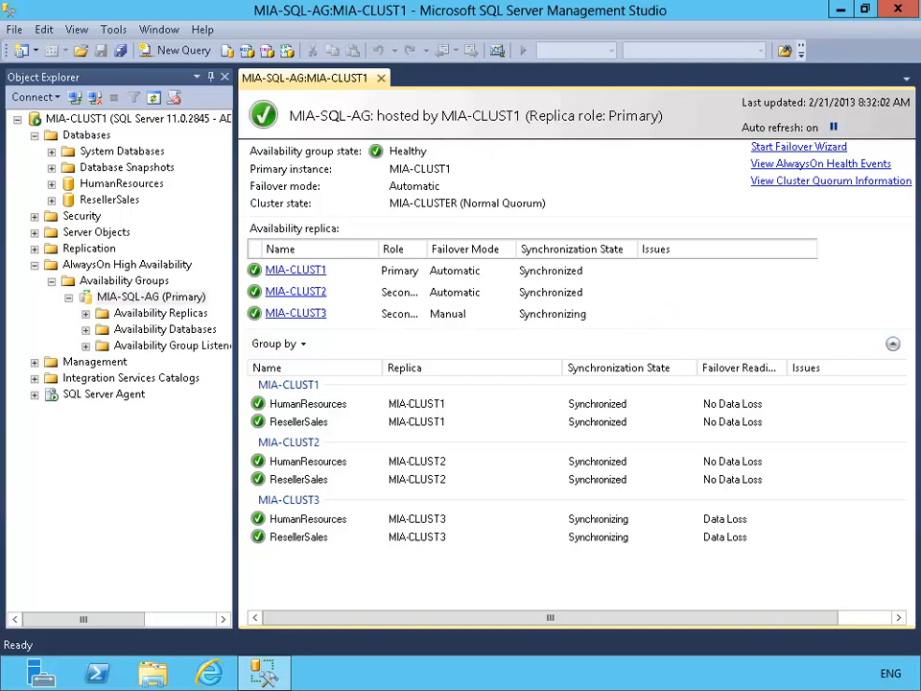
left_click(564, 277)
left_click(566, 296)
left_click(578, 316)
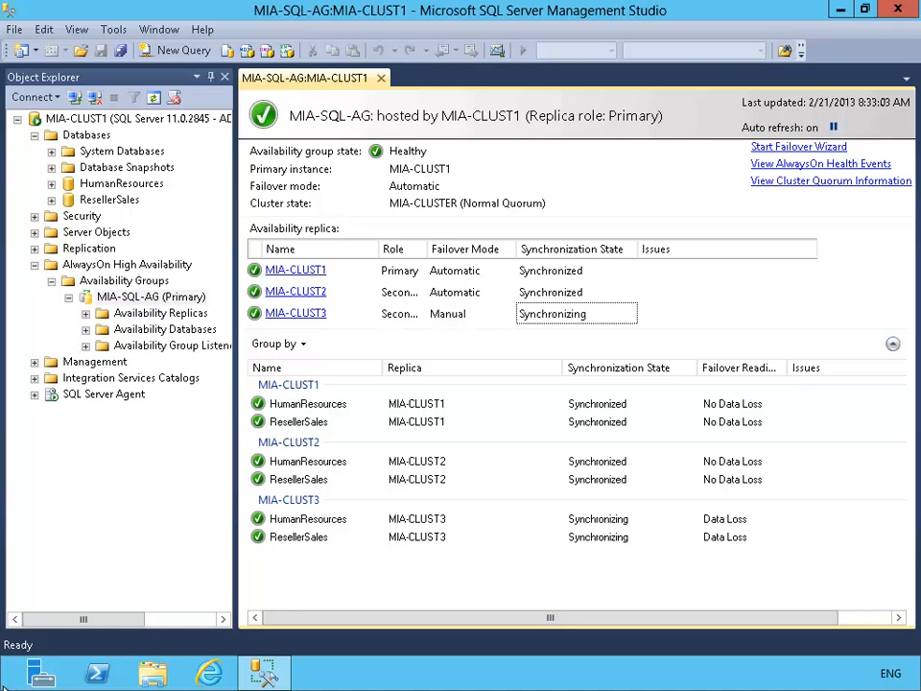
- Switch to a new Command Prompt, found by searching for cmd, and move its window below the dashboard header
mouse_move(4, 685)
left_click(21, 658)
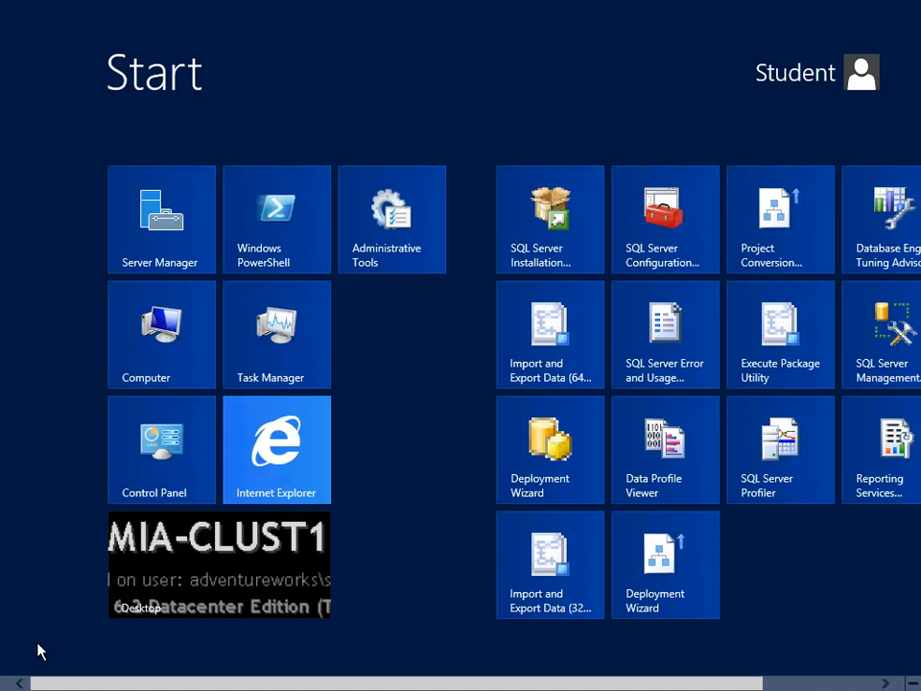
type("cmd")
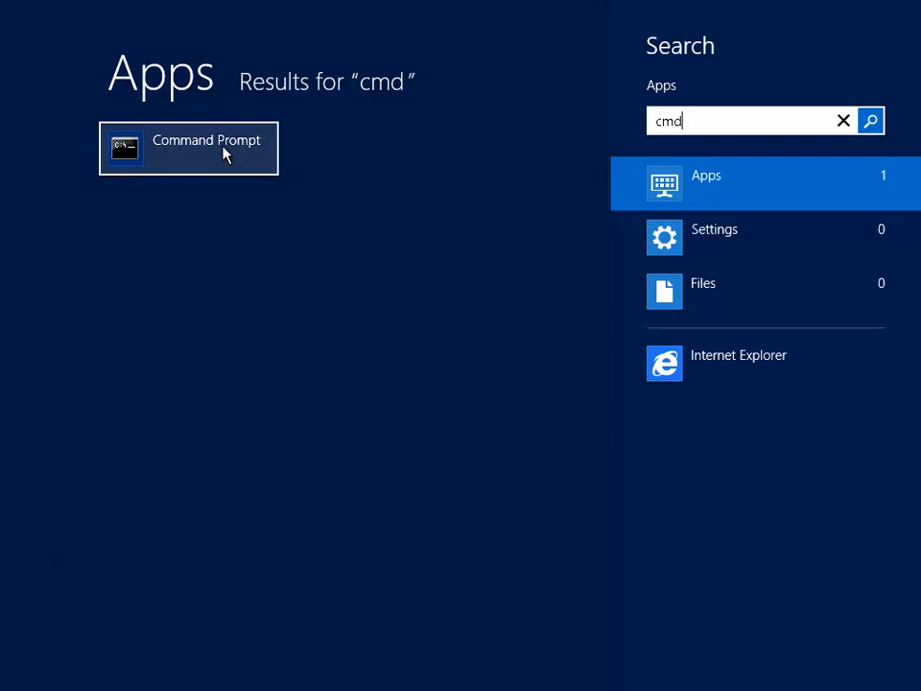
left_click(223, 154)
left_click_drag(336, 86, 466, 273)
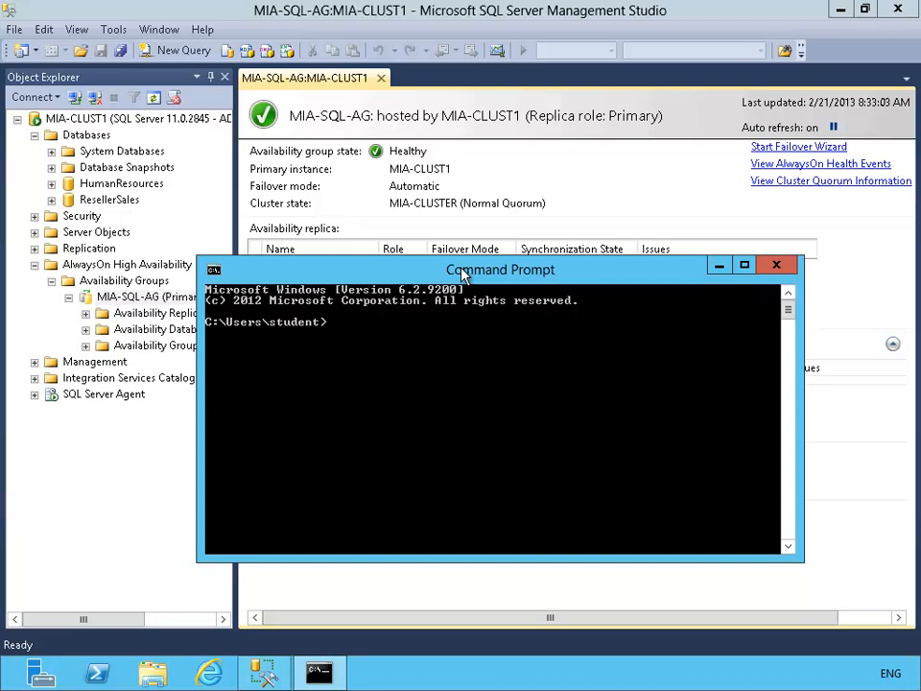
type("sqlcmd -E -S MIA-")
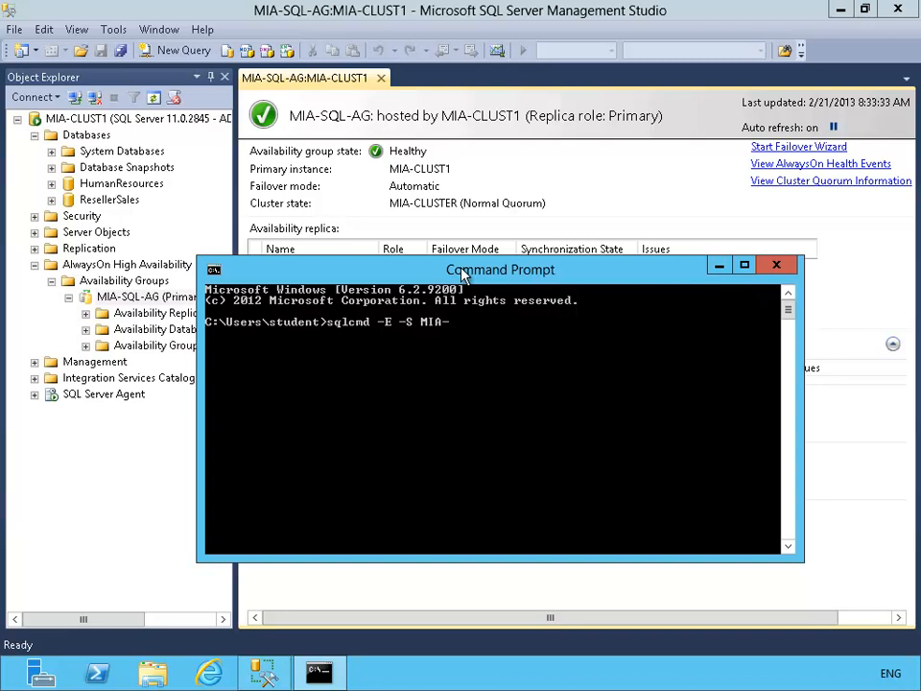
type("SQL-CLUST")
key("Return")
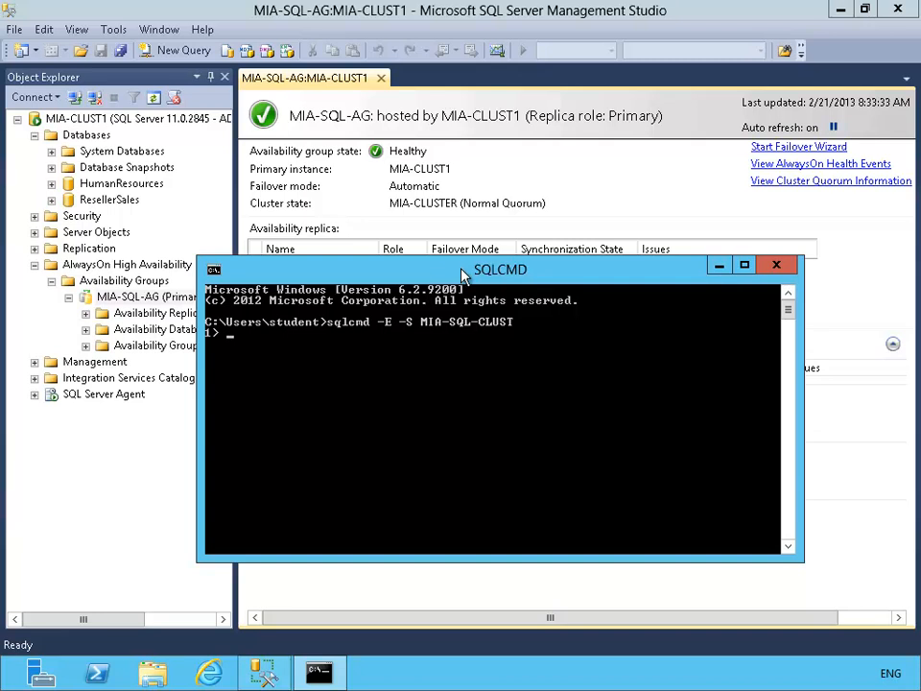
type("SELECT @@ServerName")
key("Return")
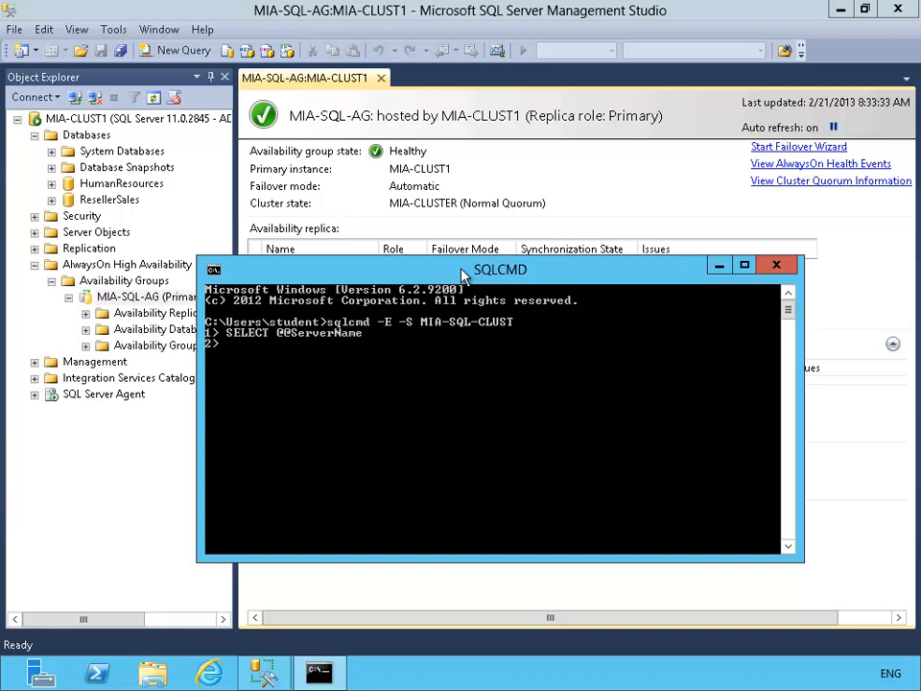
type("GO")
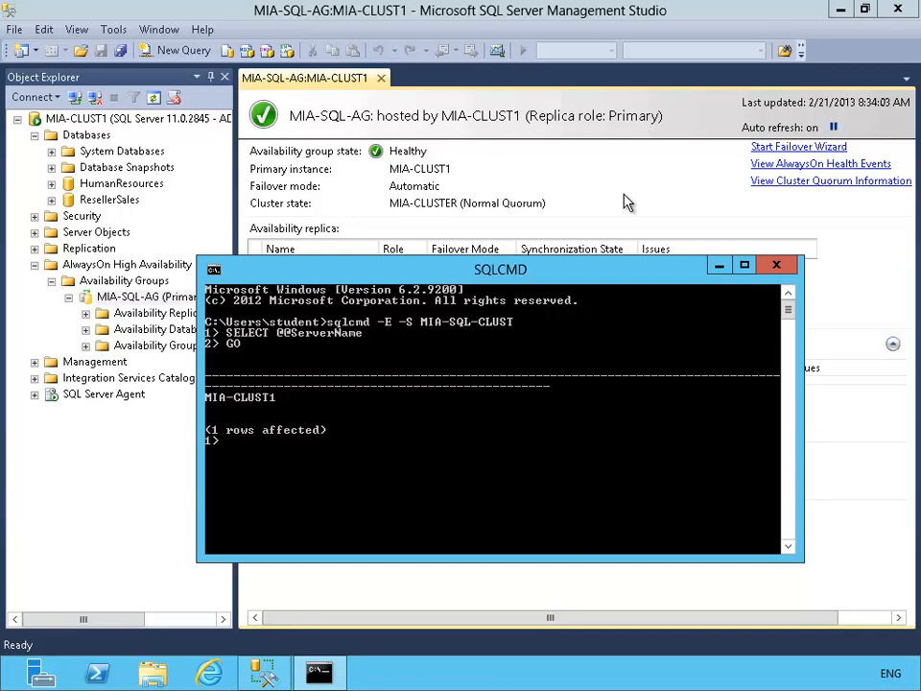
- Try to select all rows from HumanResources.dbo.Employee with GO on the same line as the statement
type("SELECT * FROM")
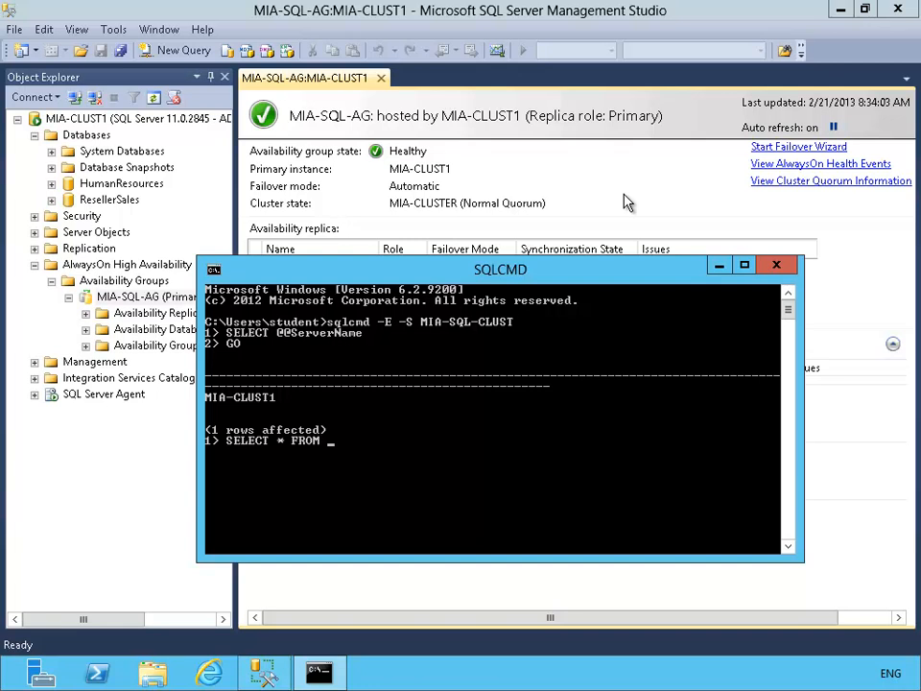
type(" HumanResources.dbo")
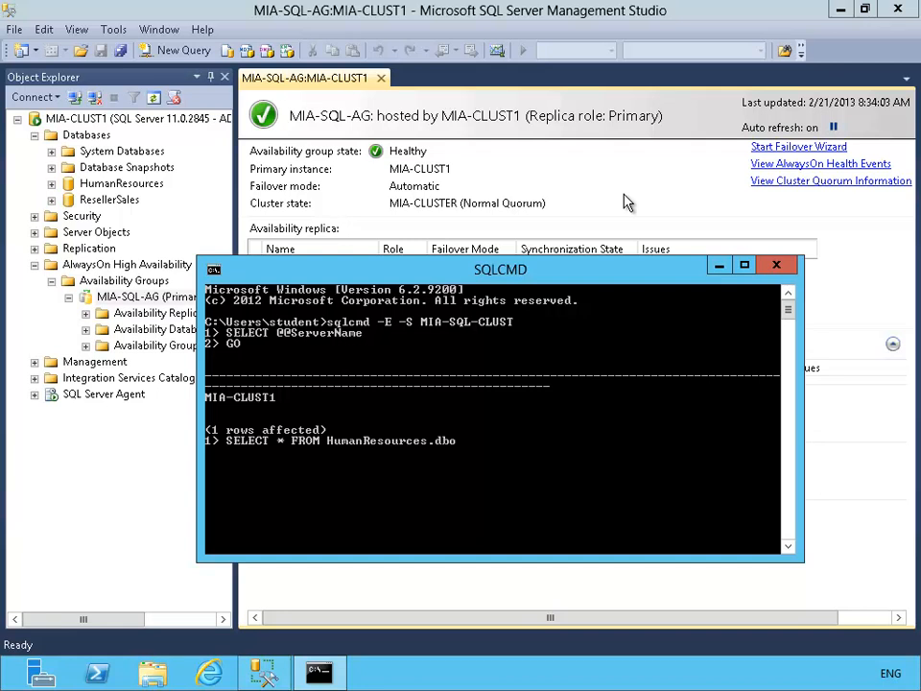
type(".Employee; GO")
key("Return")
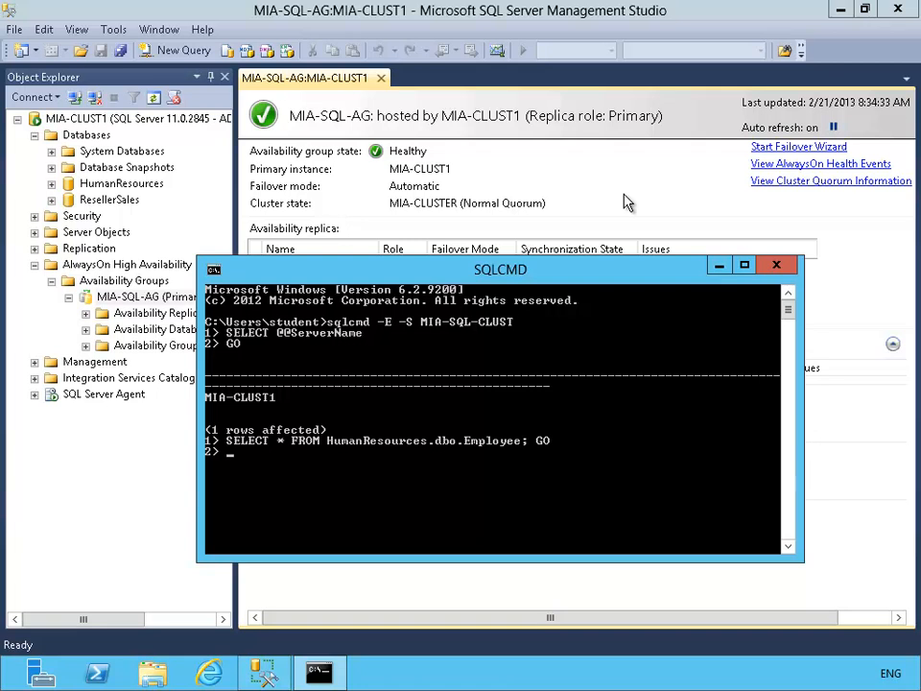
type("GO")
key("Return")
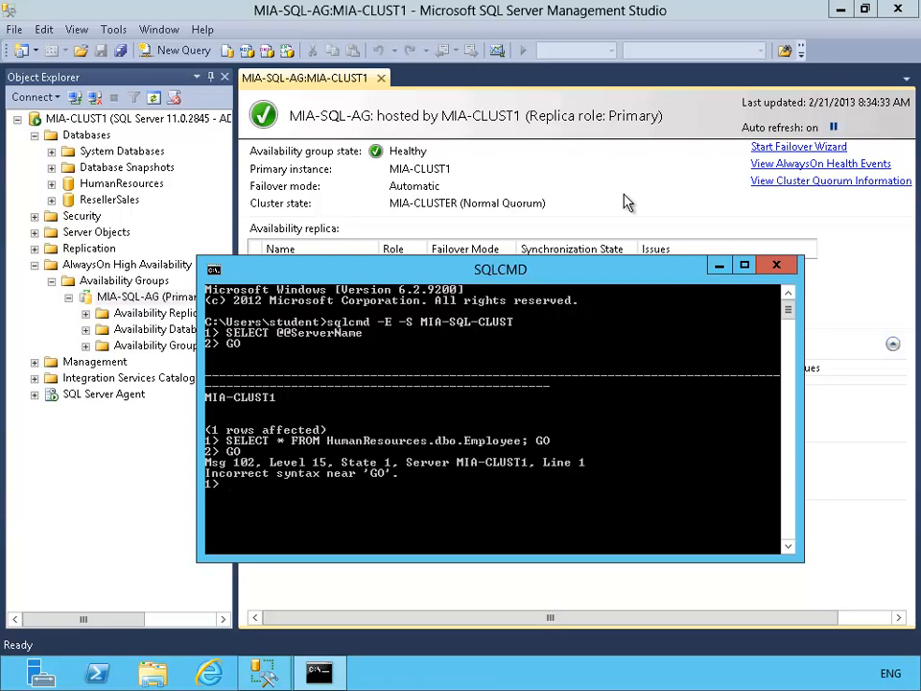
- Rerun SELECT * FROM HumanResources.dbo.Employee through the listener with GO on its own line
key("Up")
key("BackSpace")
key("BackSpace")
key("BackSpace")
key("BackSpace")
key("Return")
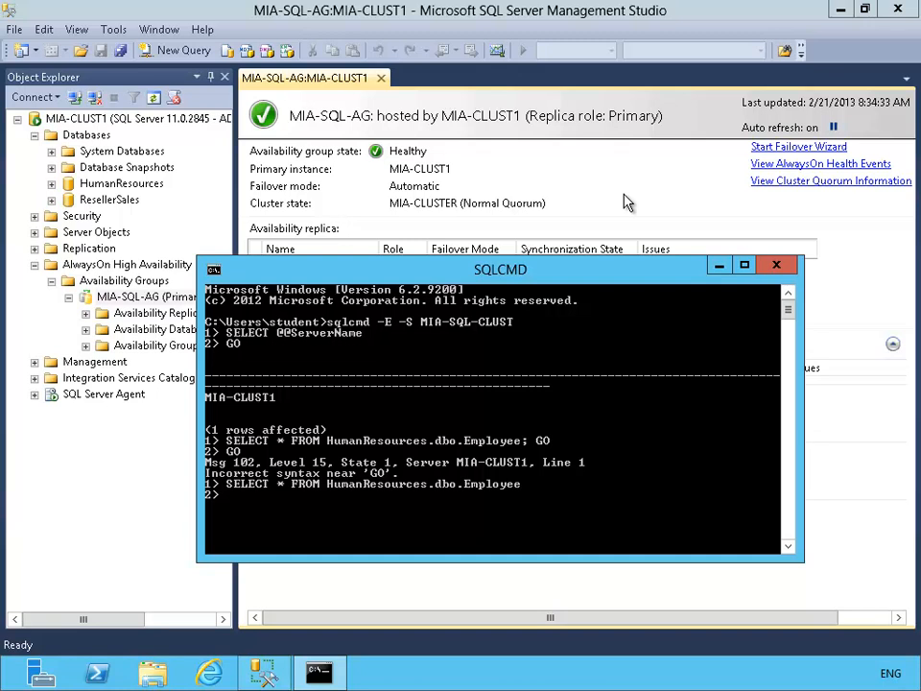
type("GO")
key("Return")
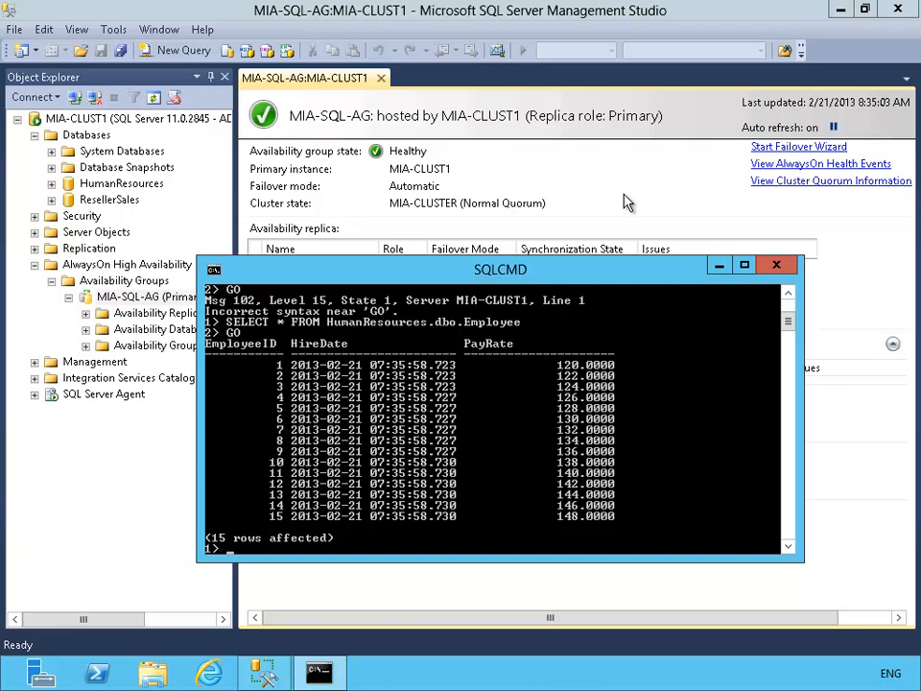
- Exit the listener's sqlcmd session and clear the Command Prompt screen
type("exit")
key("Return")
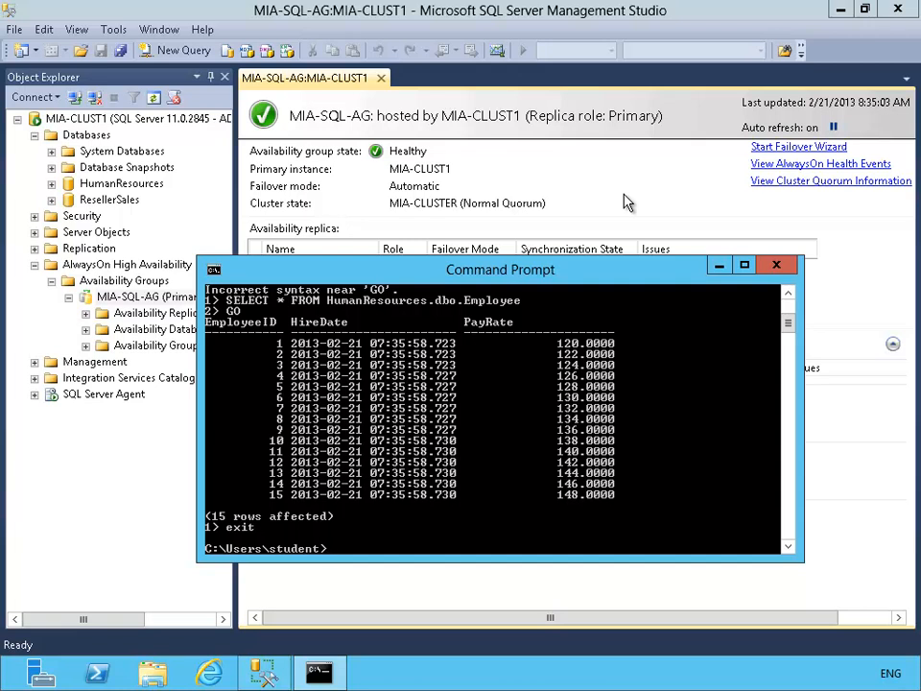
type("cls")
key("Return")
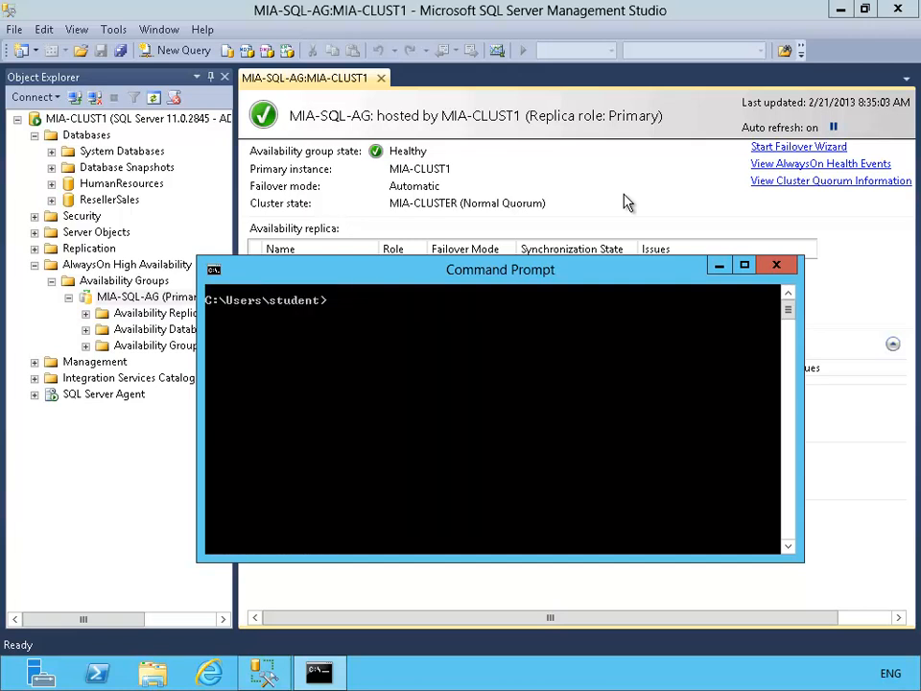
- Connect to MIA-CLUST3 using sqlcmd with Windows authentication and select all rows from HumanResources.dbo.Employee
type("sqlcmd -E -S MIC")
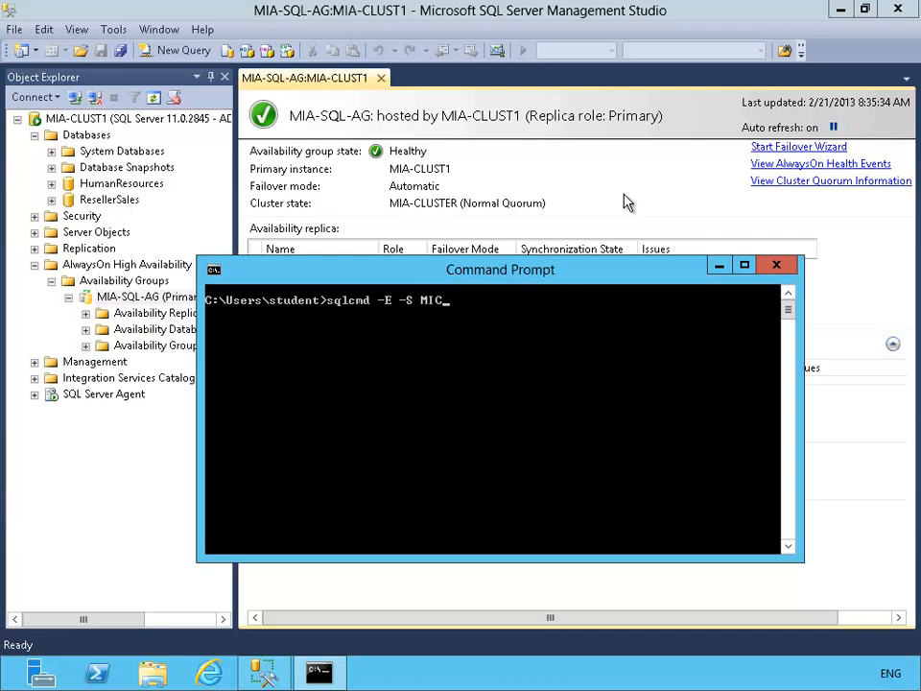
key("BackSpace")
type("A-CLUST3")
key("Return")
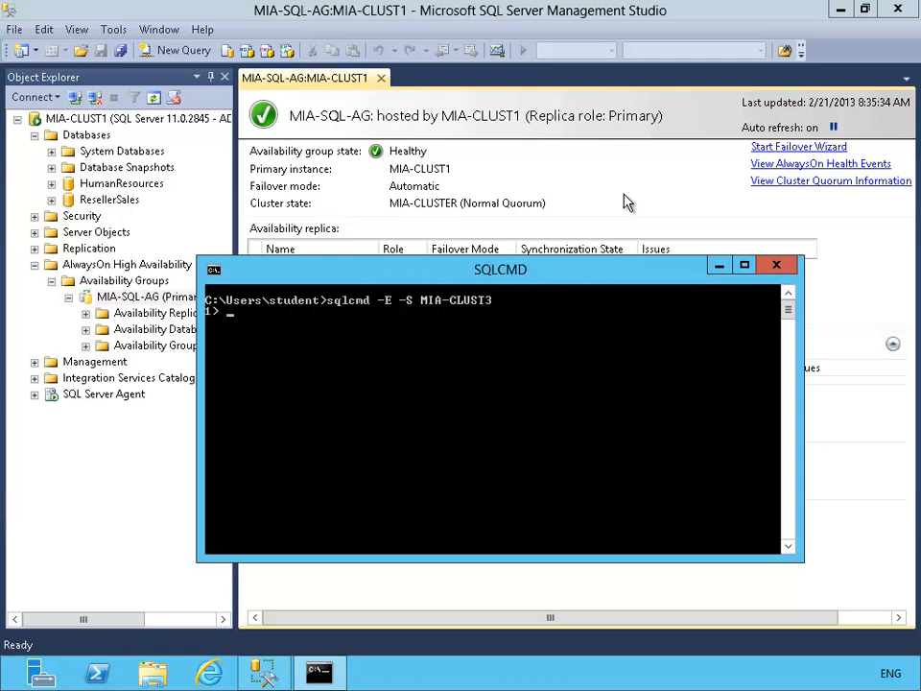
type("SELECT * FROM Hu")
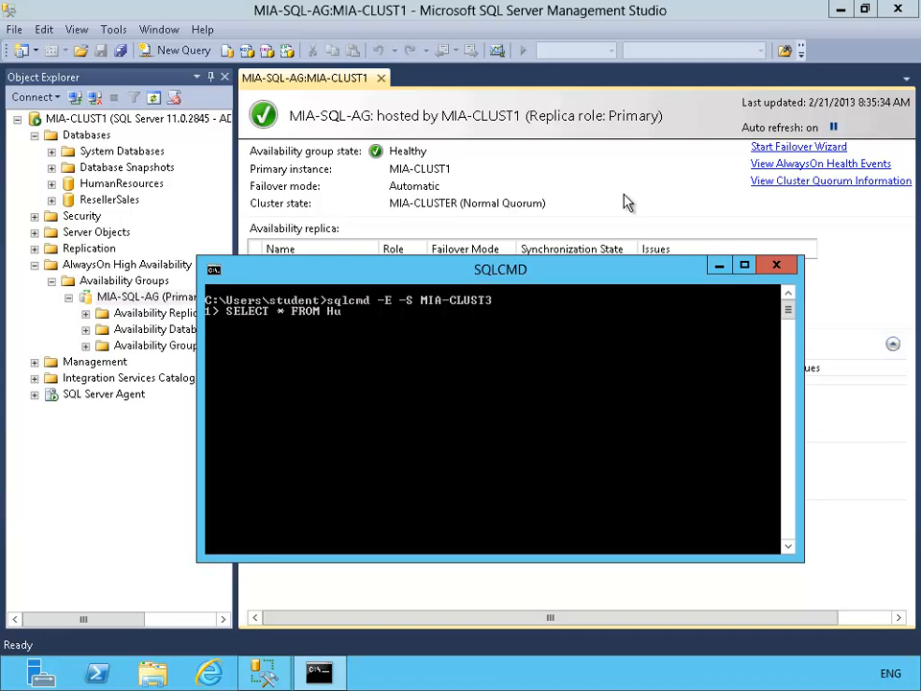
type("manResources.dbo.E")
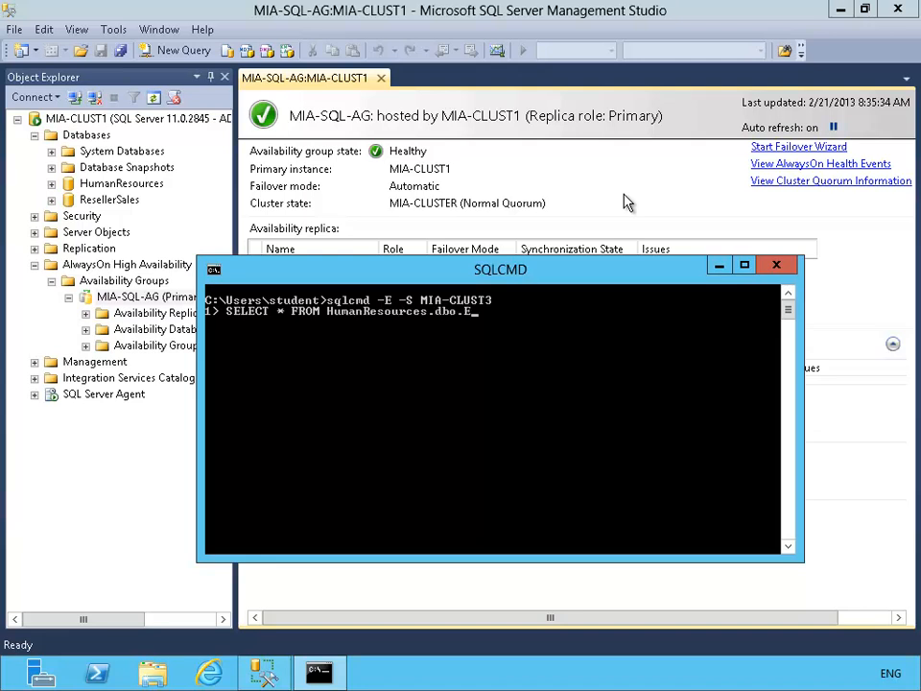
type("mployee")
key("Return")
type("GO")
key("Return")
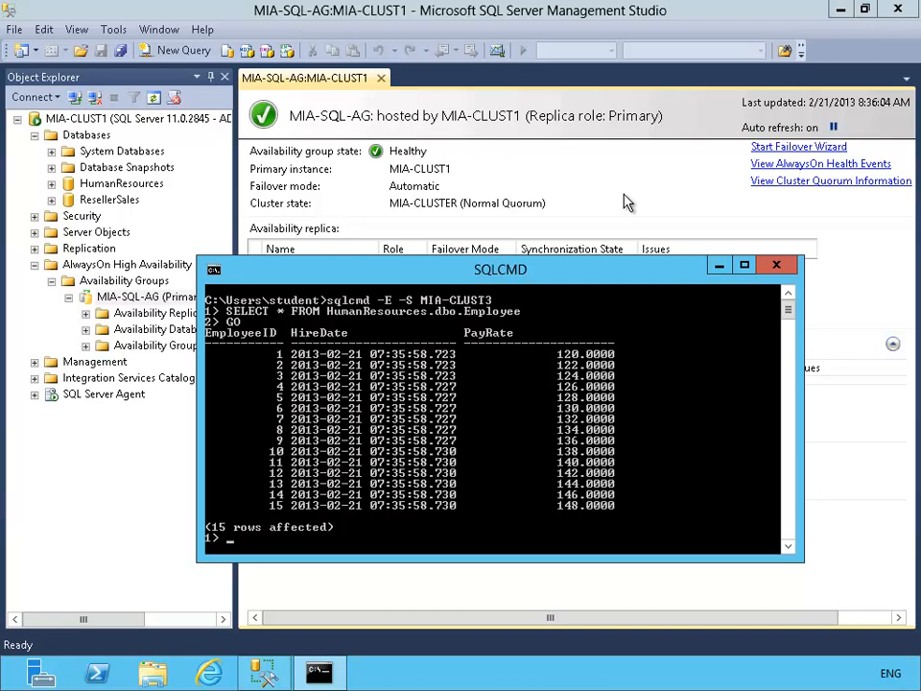
- Exit the MIA-CLUST3 session and connect to MIA-CLUST2 using sqlcmd with Windows authentication
type("exit")
key("Return")
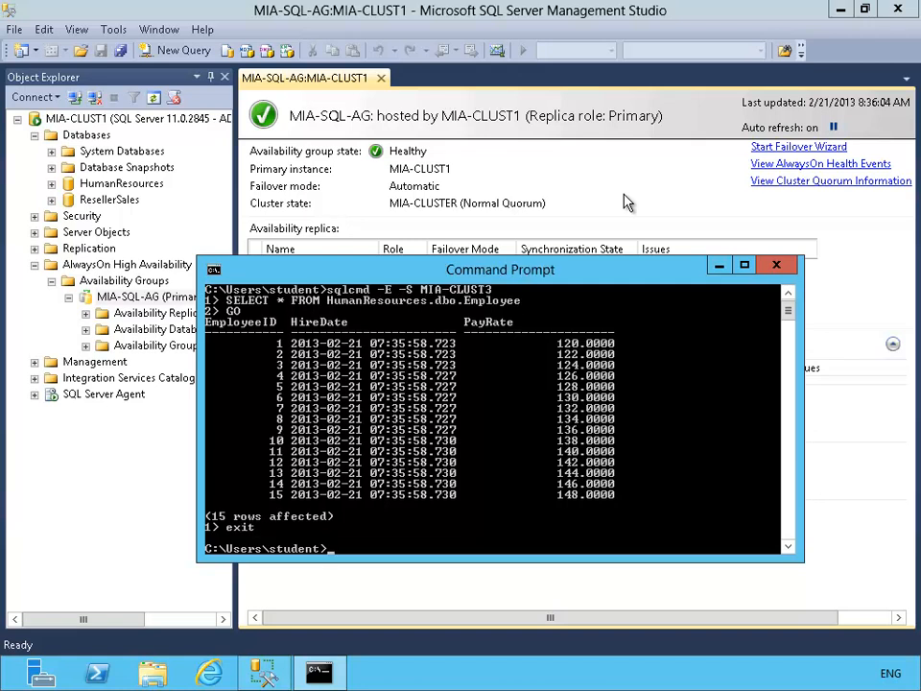
type("sqlcmd -E -S MIA-CLUST2")
key("Return")
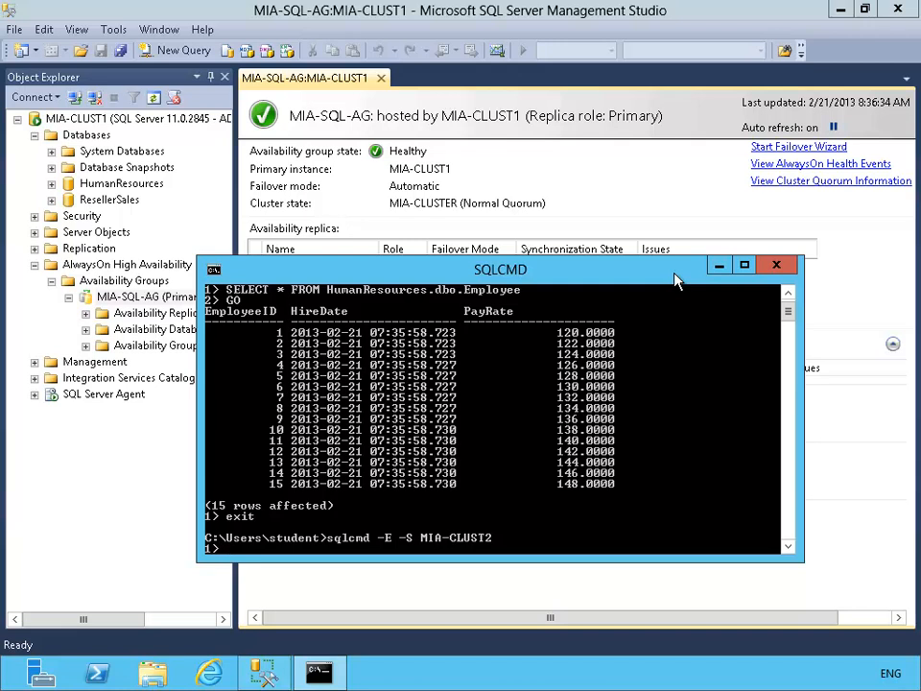
- Query all rows of HumanResources.dbo.Employee on the MIA-CLUST2 replica
type("SELECT * FROM HumanResources")
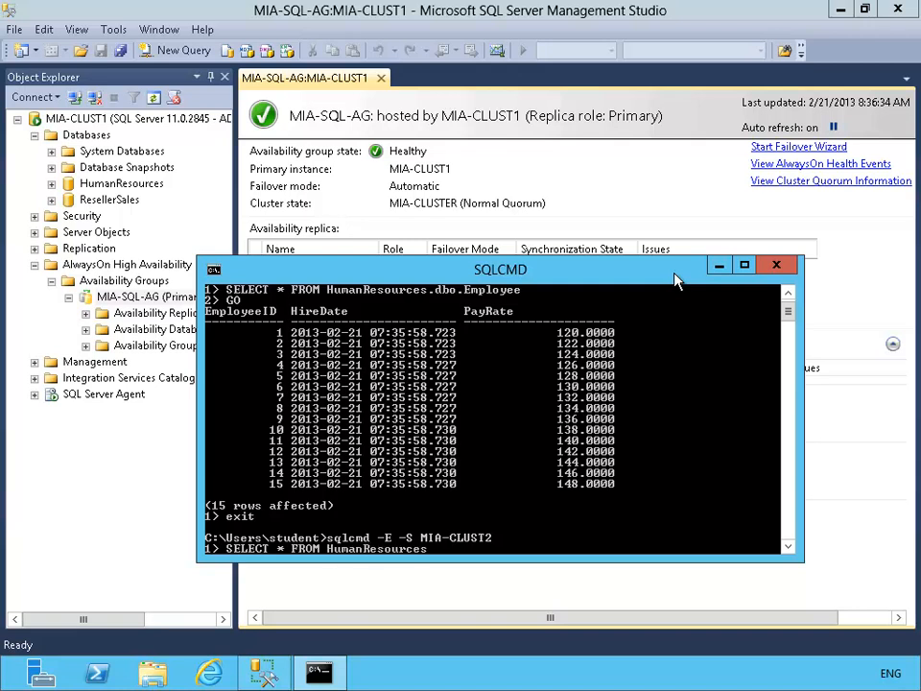
type(".Employee")
key("Left")
key("Left")
key("Left")
key("Left")
key("Left")
key("Left")
type("dbo.")
key("Return")
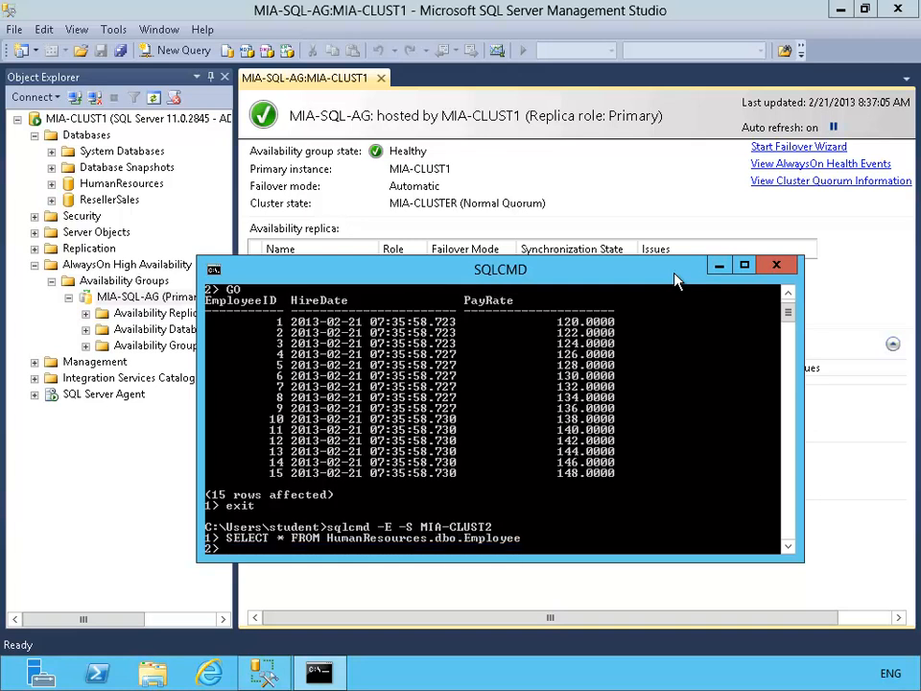
type("go")
key("Return")
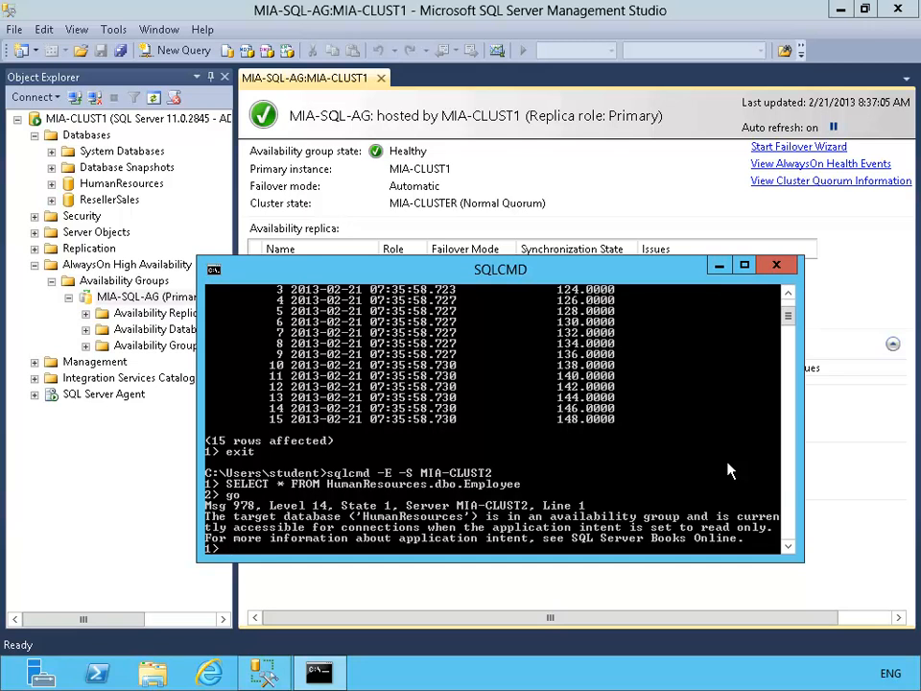
- Exit the MIA-CLUST2 session, clear the screen and minimize the Command Prompt to return to the availability group dashboard
type("exit")
key("Return")
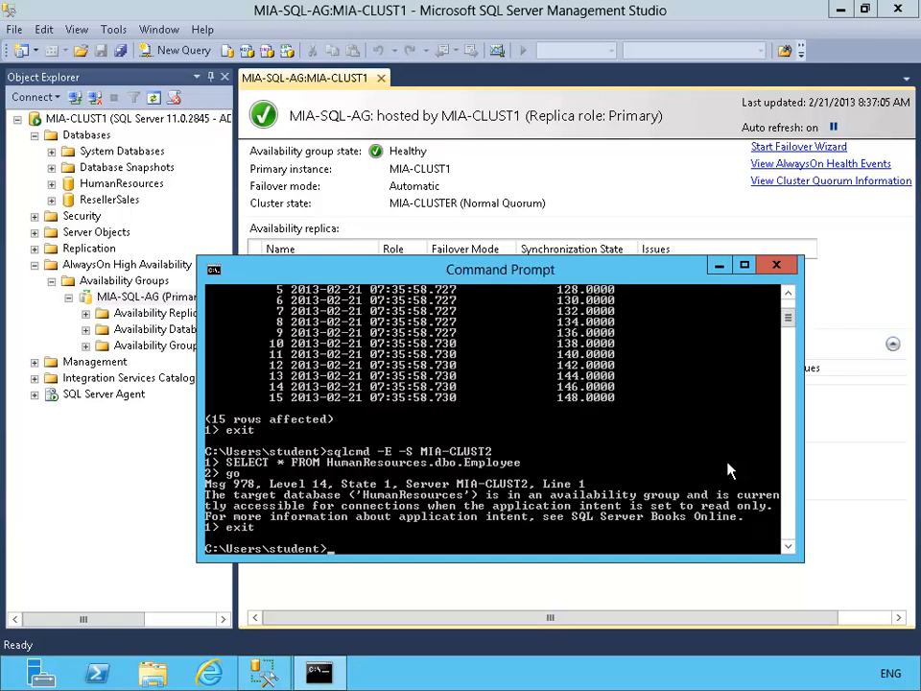
type("cls")
key("Return")
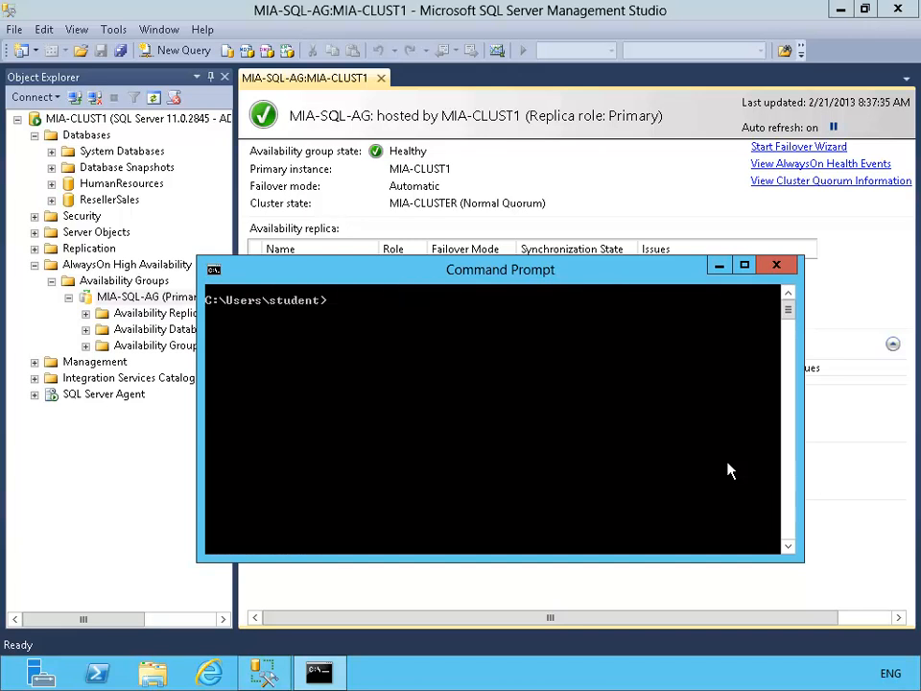
left_click(720, 266)
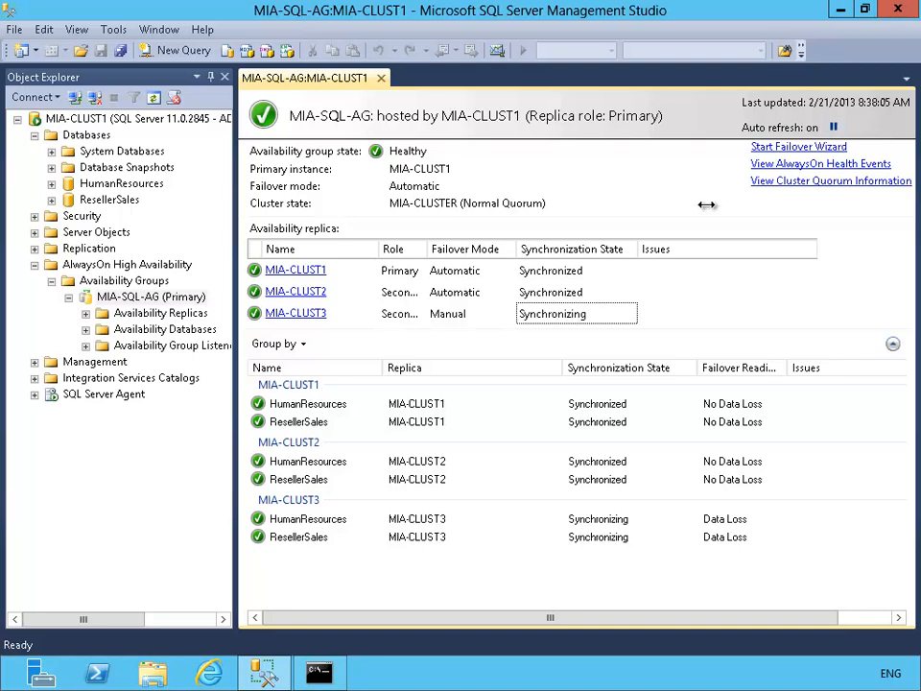
- Start the Failover Wizard for MIA-SQL-AG and choose MIA-CLUST2 as the new primary replica
left_click(542, 291)
left_click(571, 322)
left_click(843, 148)
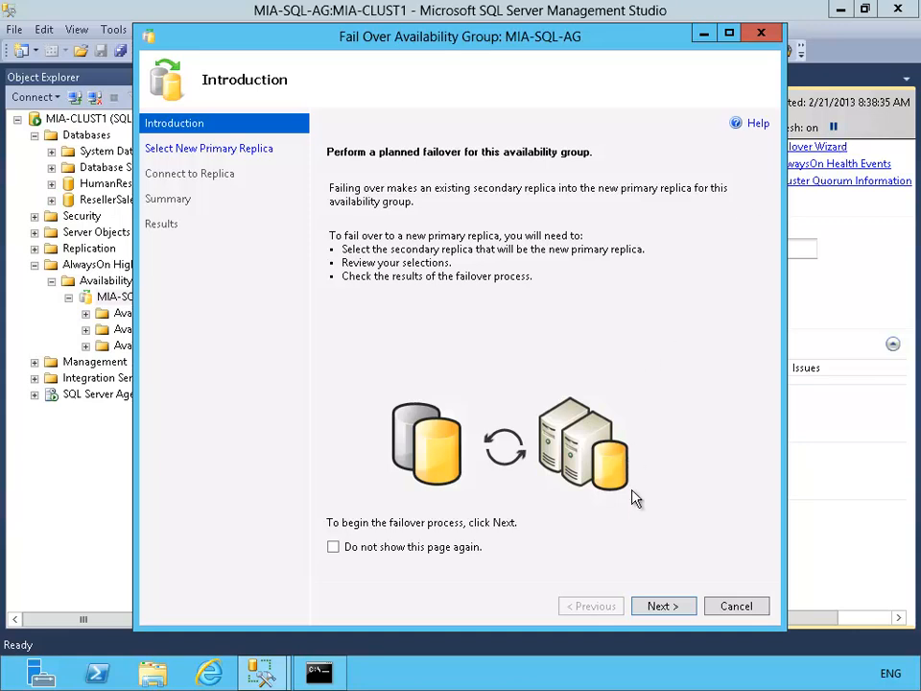
left_click(668, 605)
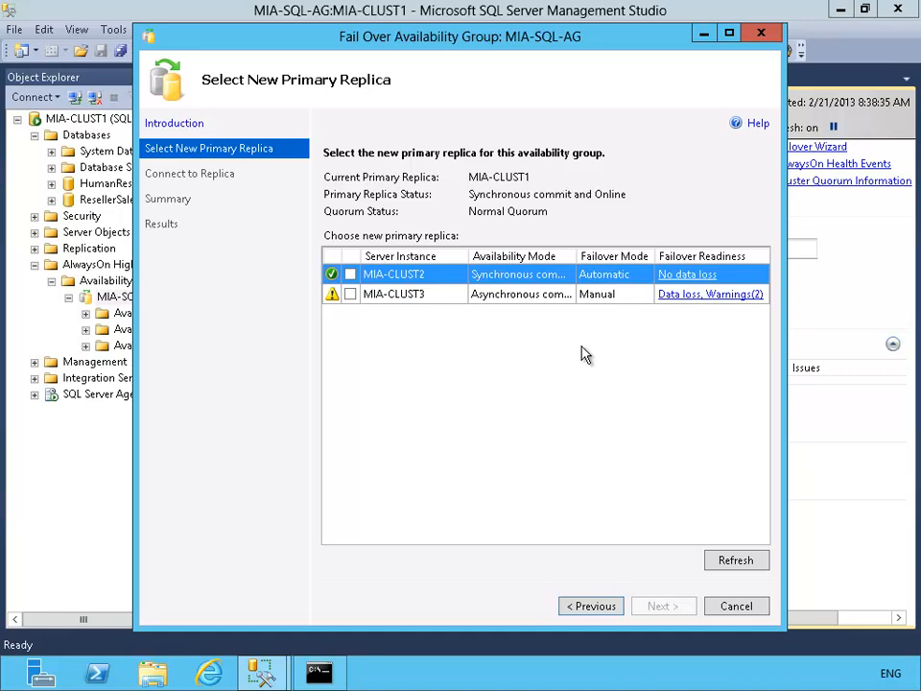
left_click(350, 275)
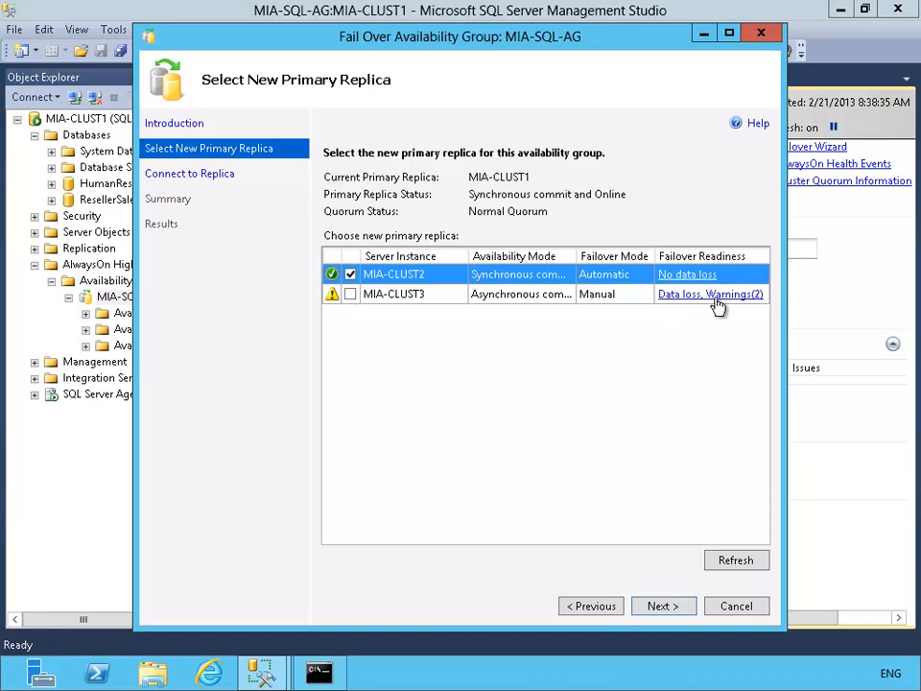
left_click(661, 606)
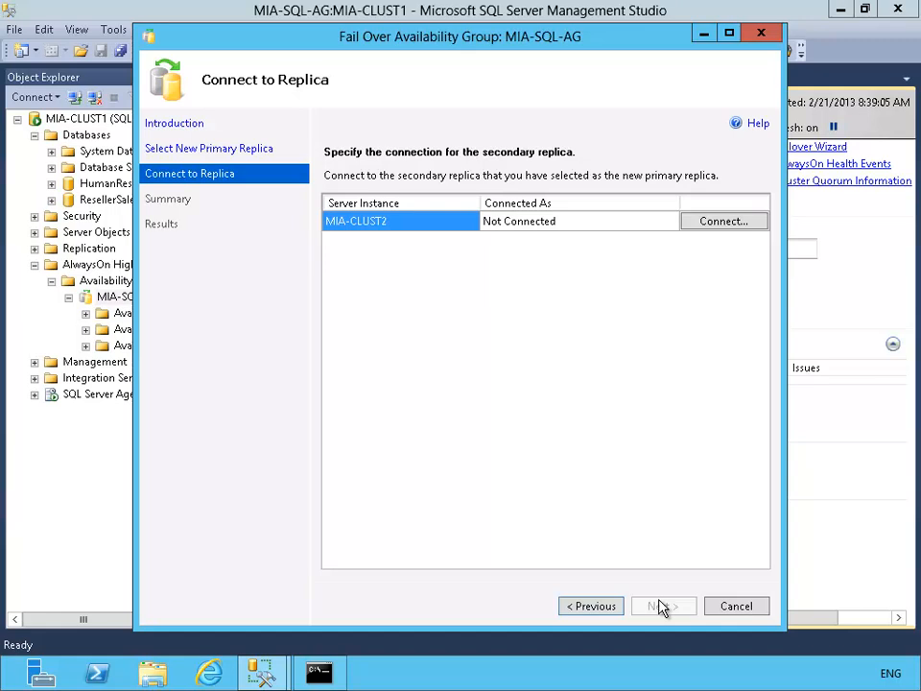
- Connect to the MIA-CLUST2 replica with Windows Authentication and perform the planned failover
left_click(747, 225)
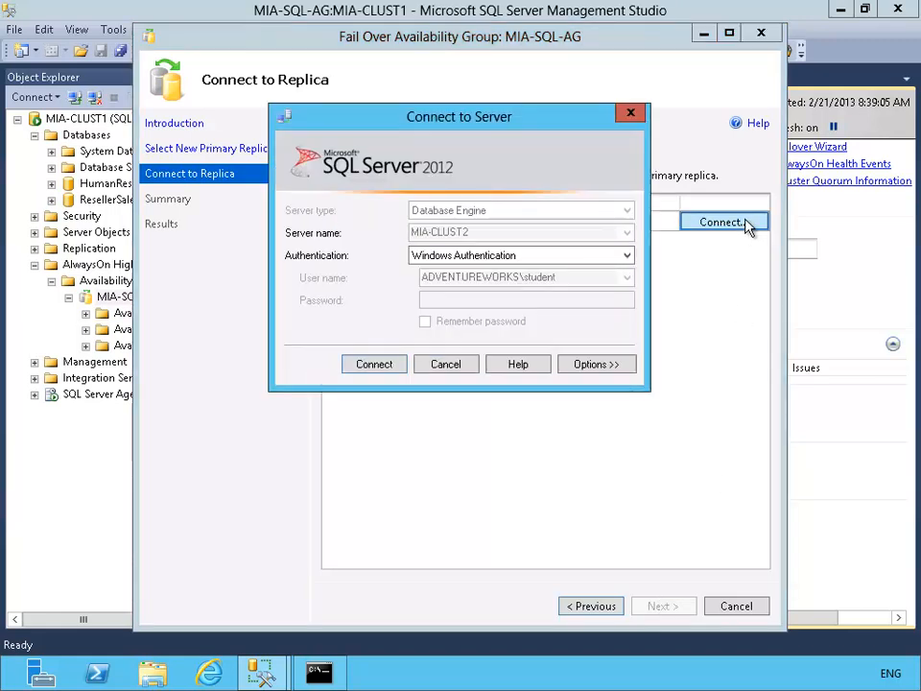
left_click(381, 366)
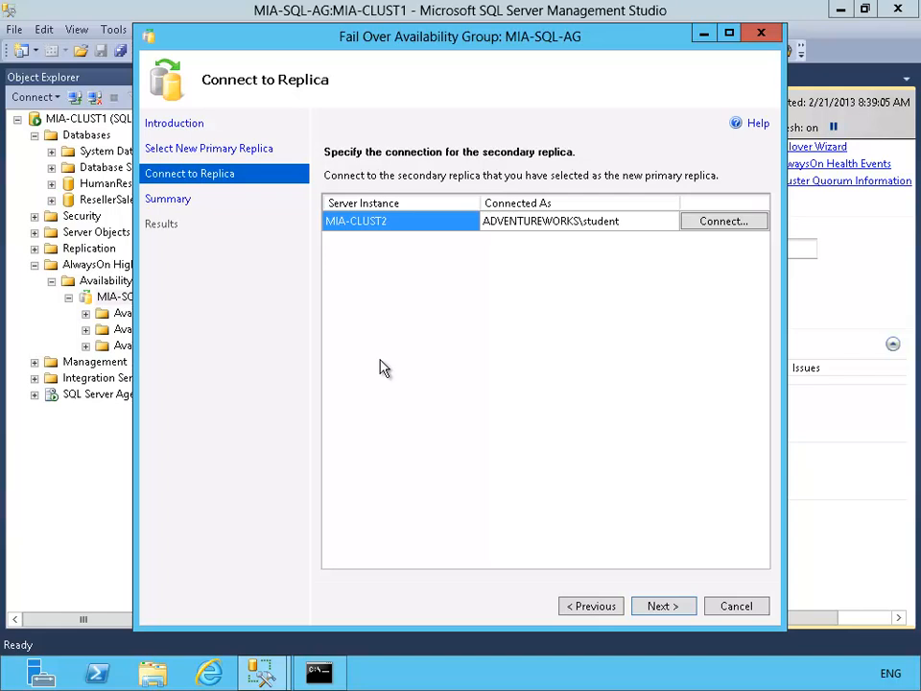
left_click(677, 606)
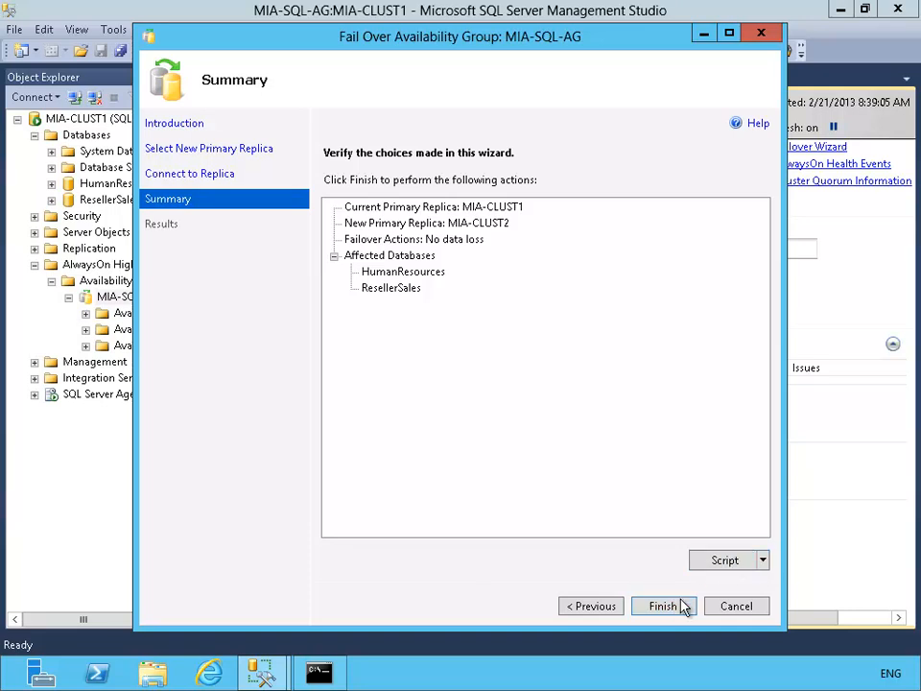
left_click(664, 606)
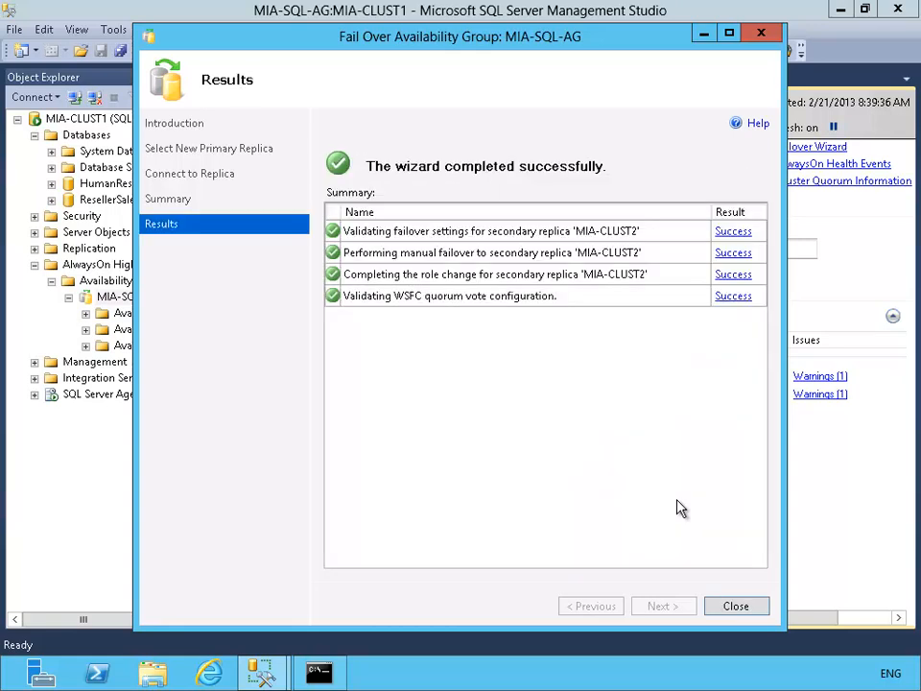
- Close the completed failover wizard and widen the Role column in the dashboard's availability replica list
left_click(738, 606)
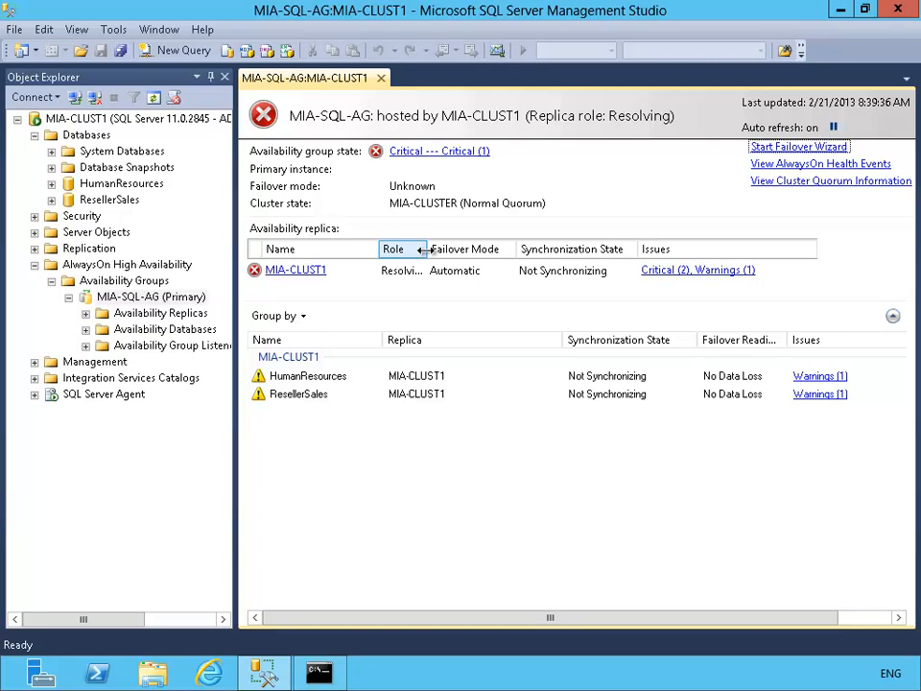
left_click_drag(423, 249, 463, 249)
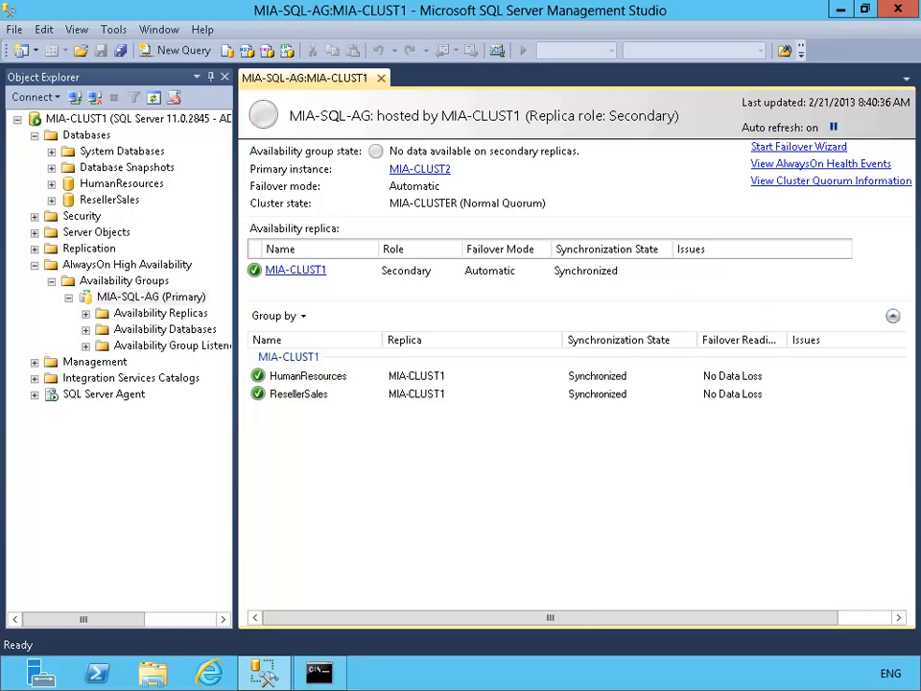
left_click(332, 676)
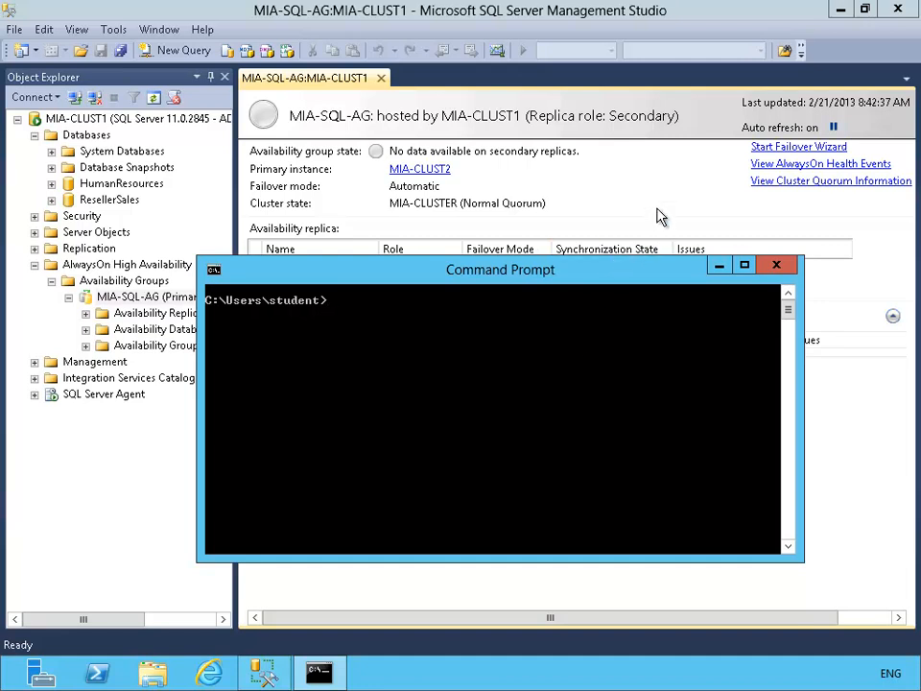
type("sqlcmd -E -S MIA-SQL-CLUST")
key("Return")
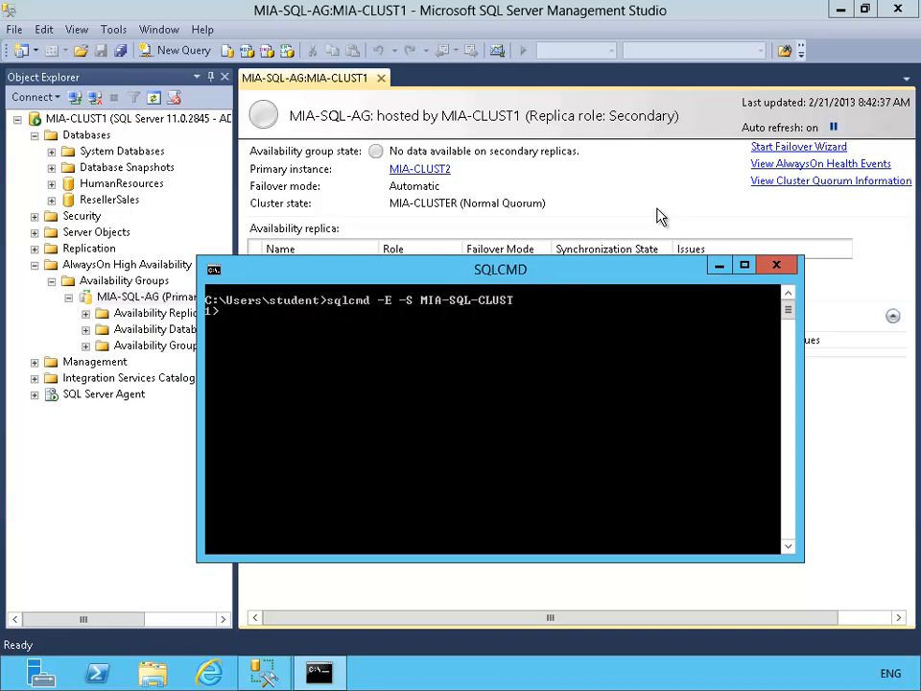
type("SELECT @@ServerName")
key("Return")
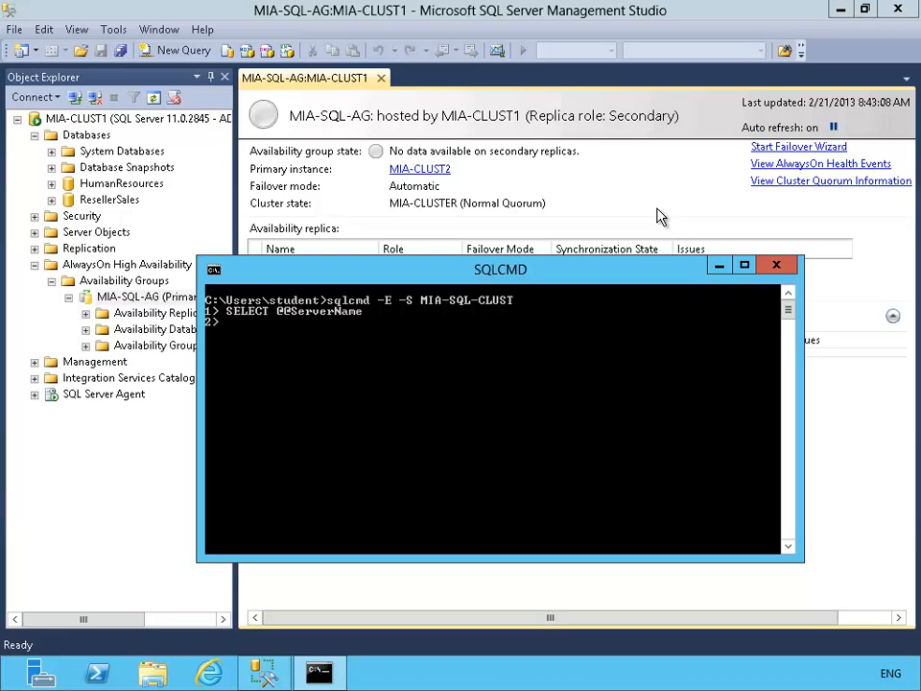
type("GO")
key("Return")
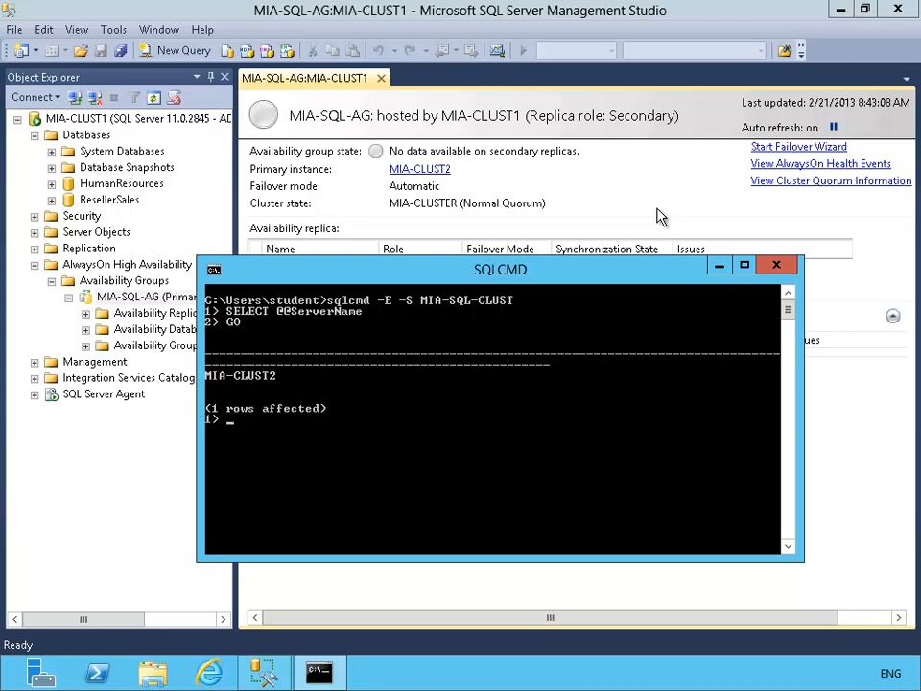
type("exit")
key("Return")
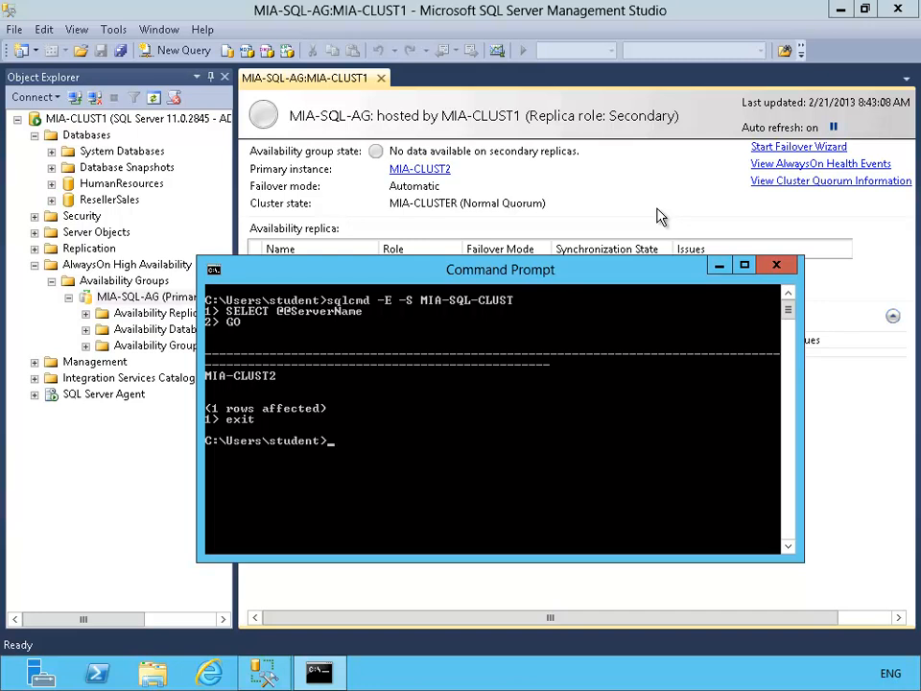
- Stop the mssqlserver service on MIA-CLUST2 with the sc command, keeping the Command Prompt clear of the dashboard's replica list
type("sc")
left_click_drag(679, 385, 648, 415)
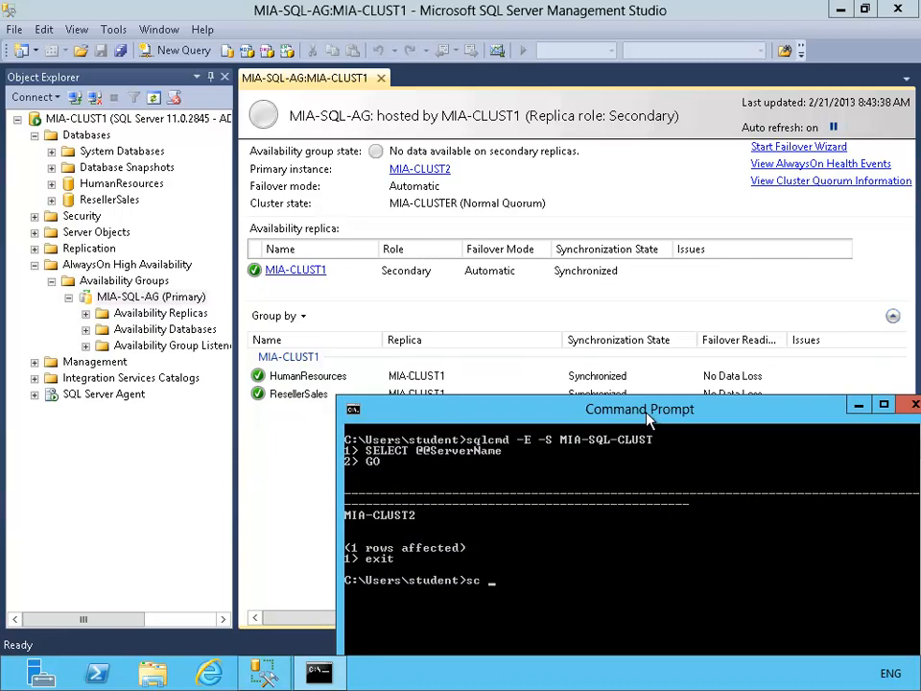
type("\\\\MIA-CLUST2 stop ms")
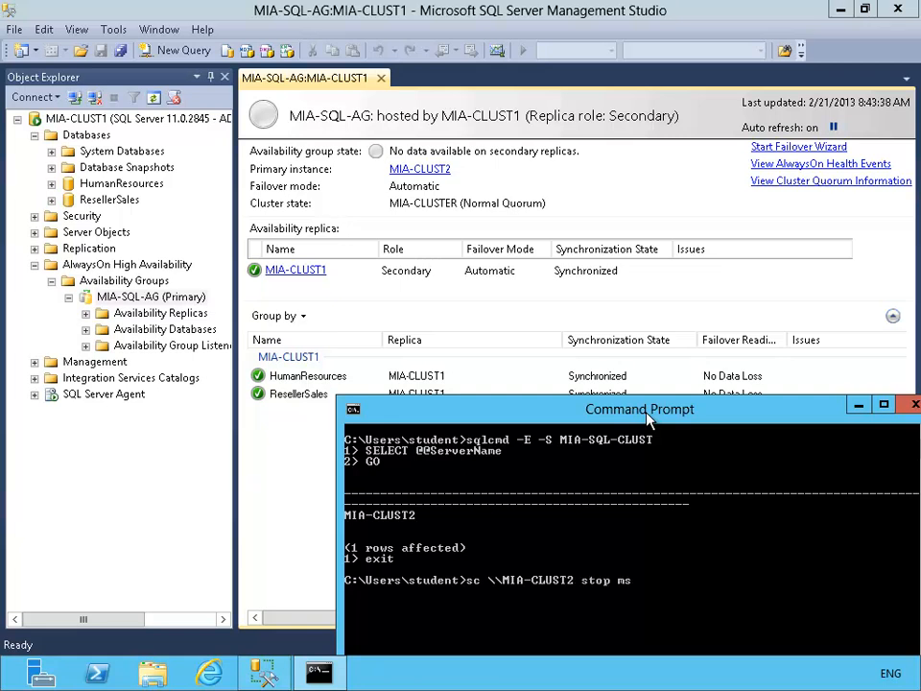
type("sqlserver")
key("Return")
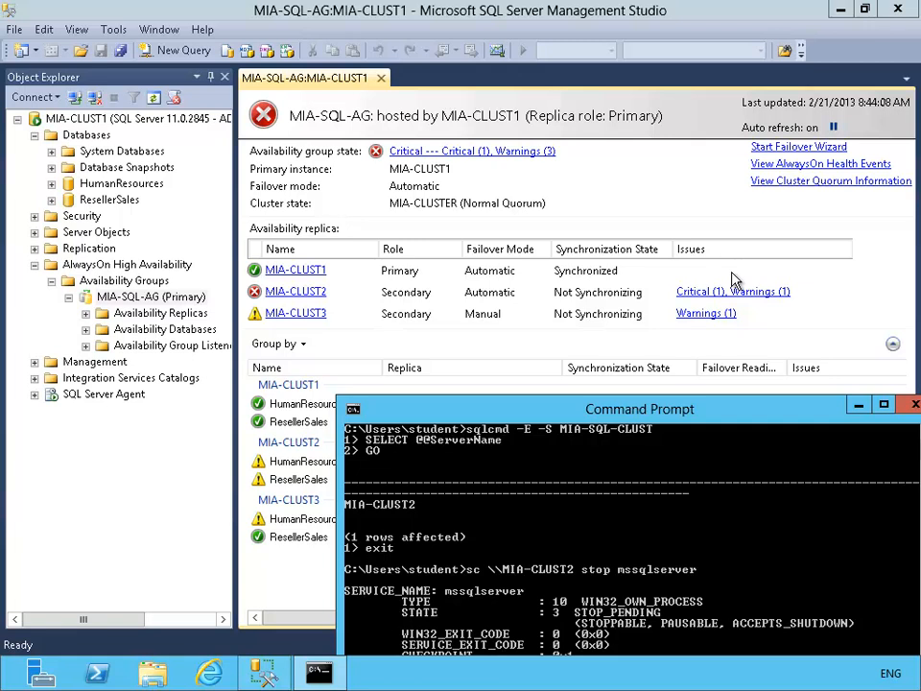
- Check the replica roles and states in the MIA-SQL-AG dashboard, and minimize Management Studio to return to the Command Prompt
left_click(688, 211)
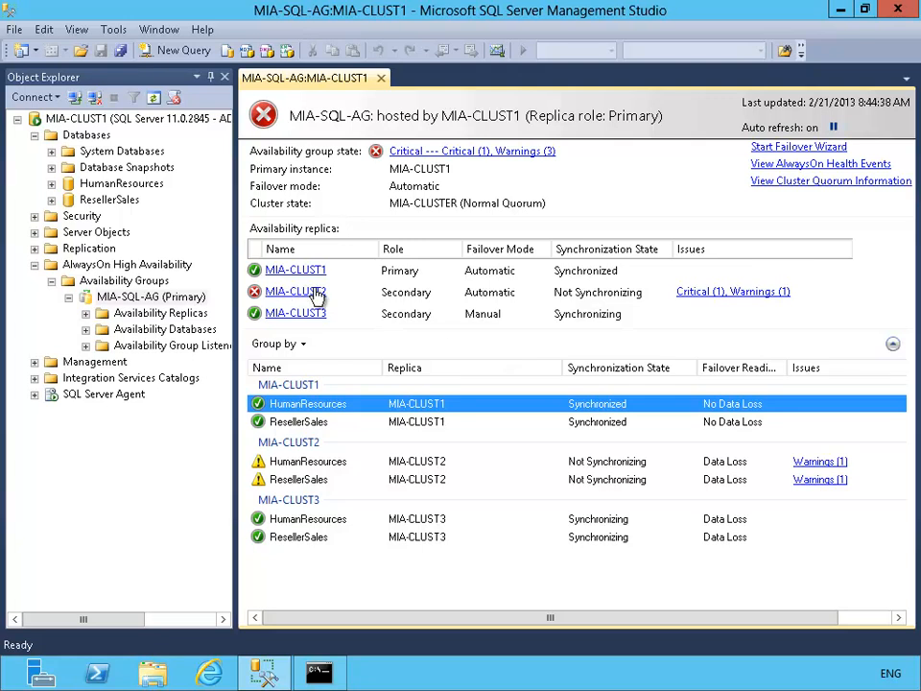
left_click(840, 11)
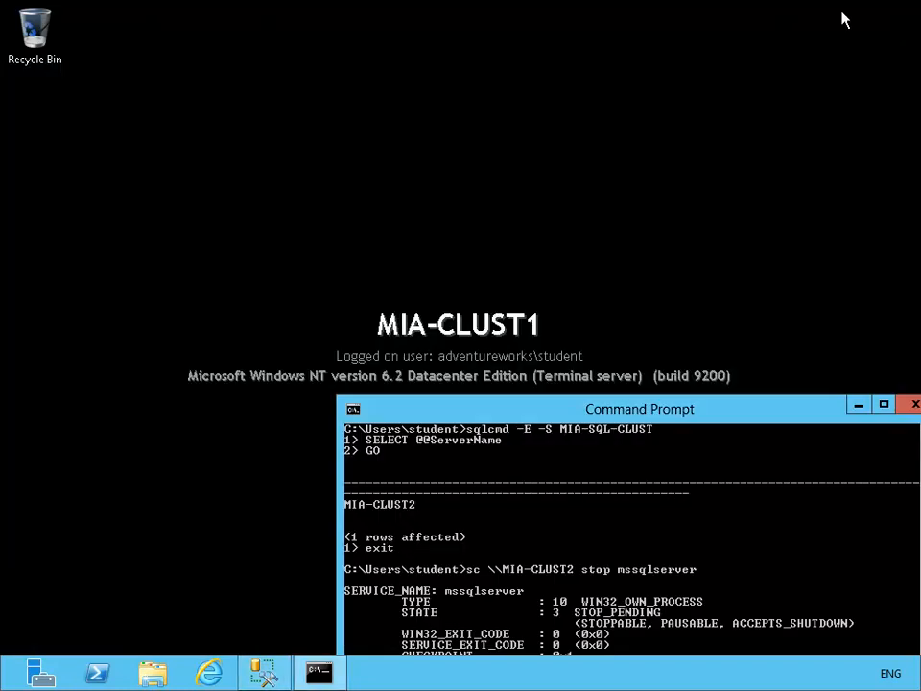
left_click_drag(719, 419, 590, 236)
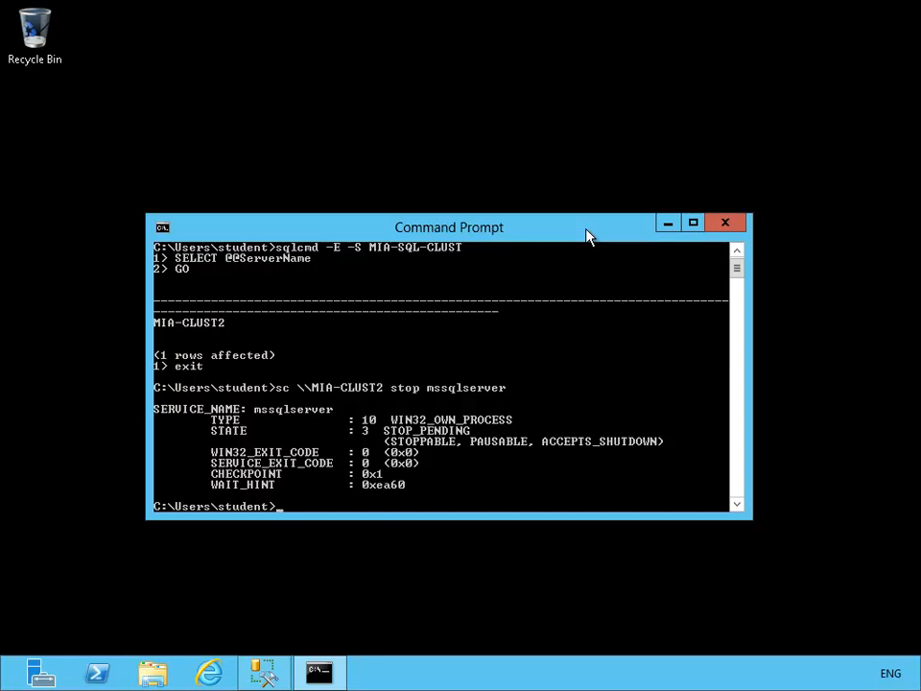
type("sql")
key("Up")
key("Up")
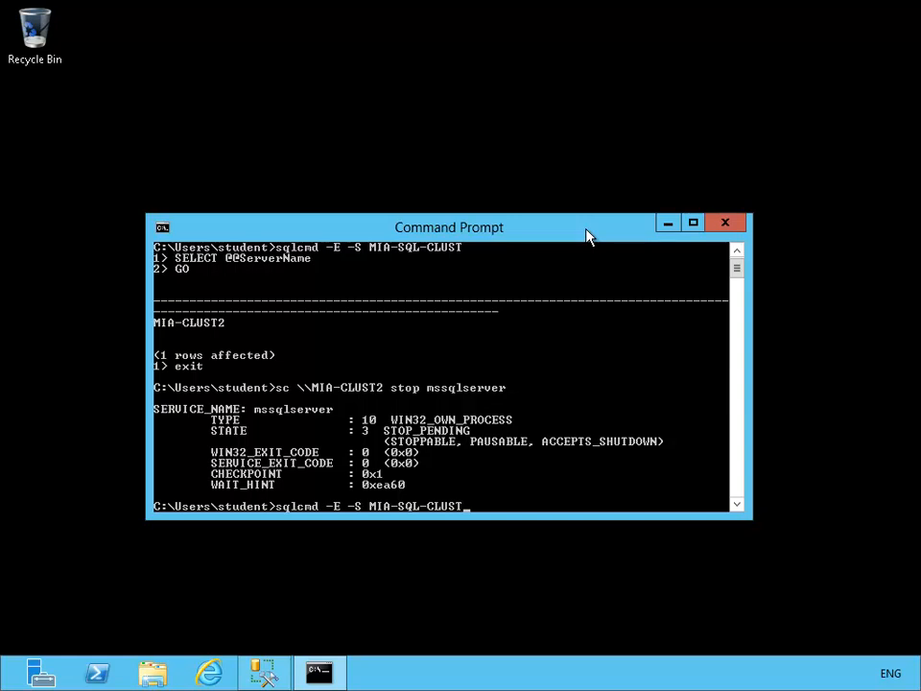
key("Return")
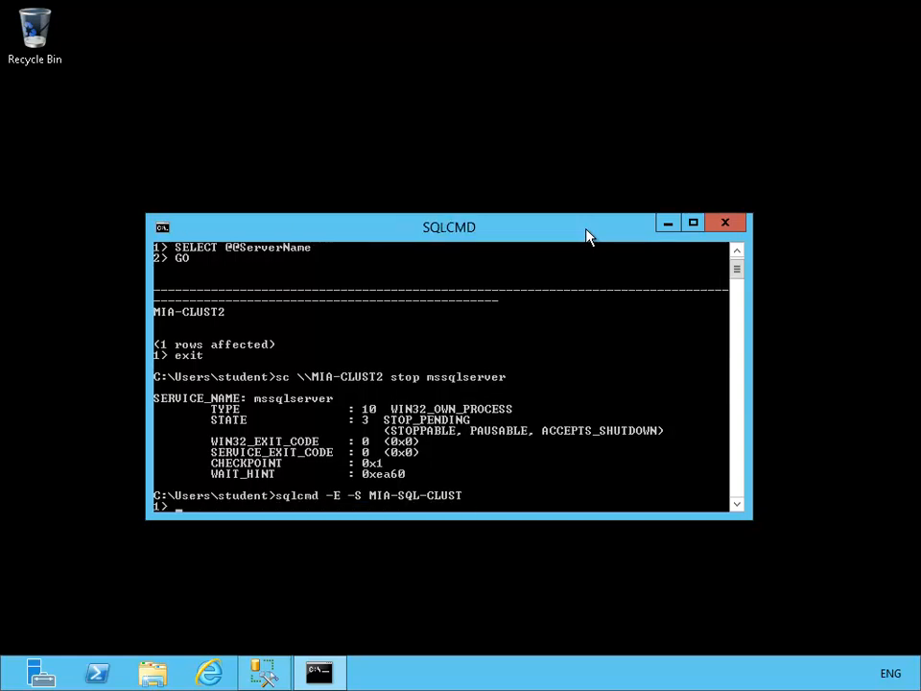
type("select @@ServerName")
key("Return")
type("GO")
key("Return")
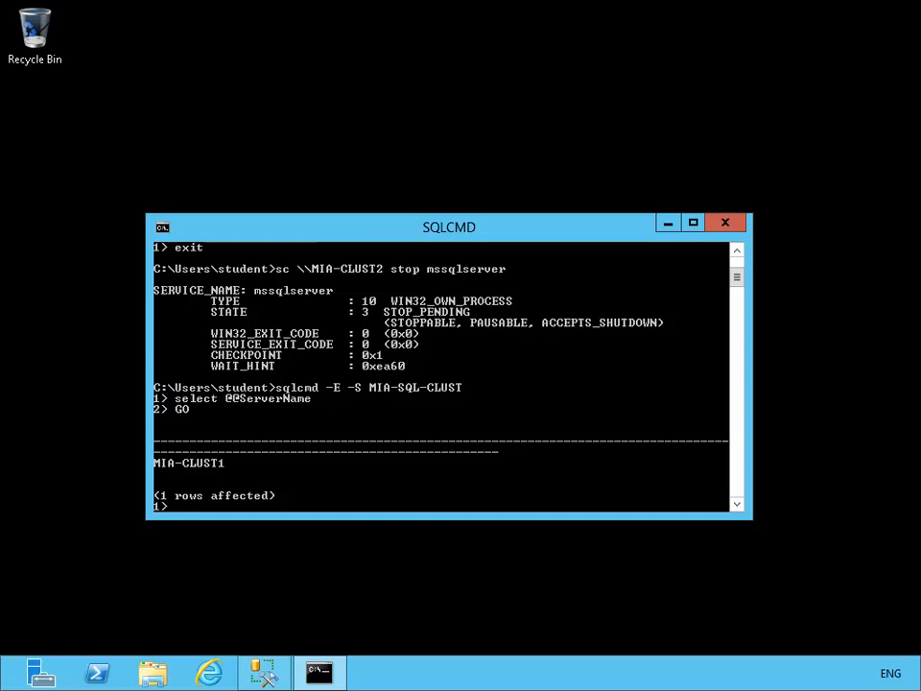
- Try to start the mssqlserver service on MIA-CLUST2 with sc, and return to the availability group dashboard in Management Studio
key("Up")
key("Up")
key("Up")
key("Up")
key("Up")
key("Up")
key("Up")
key("Up")
key("Up")
key("BackSpace")
key("BackSpace")
key("BackSpace")
key("BackSpace")
type("sc \\\\MIA-CLUST2")
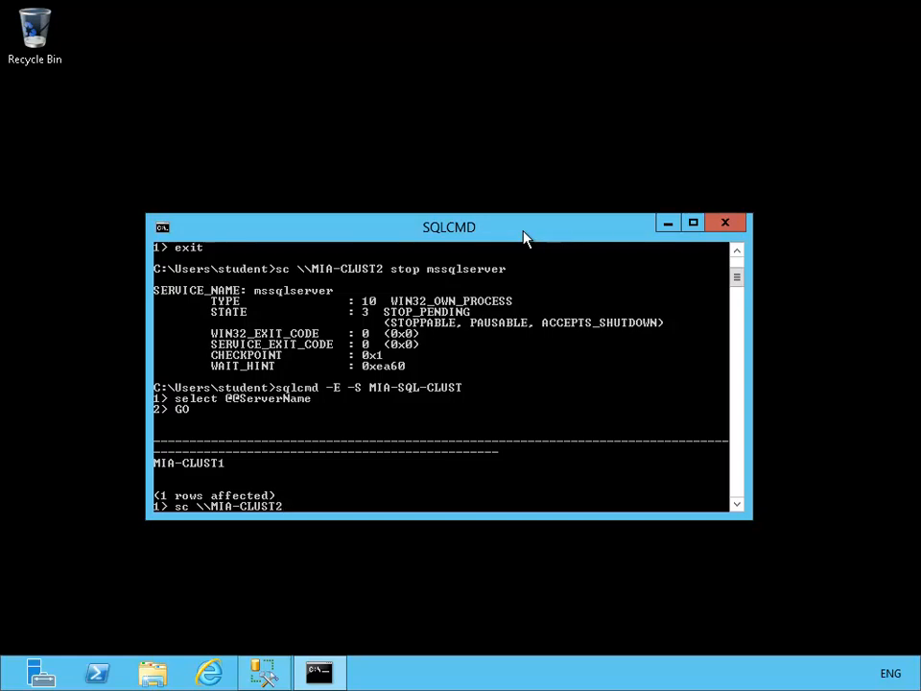
type(" start mssq")
type("rver")
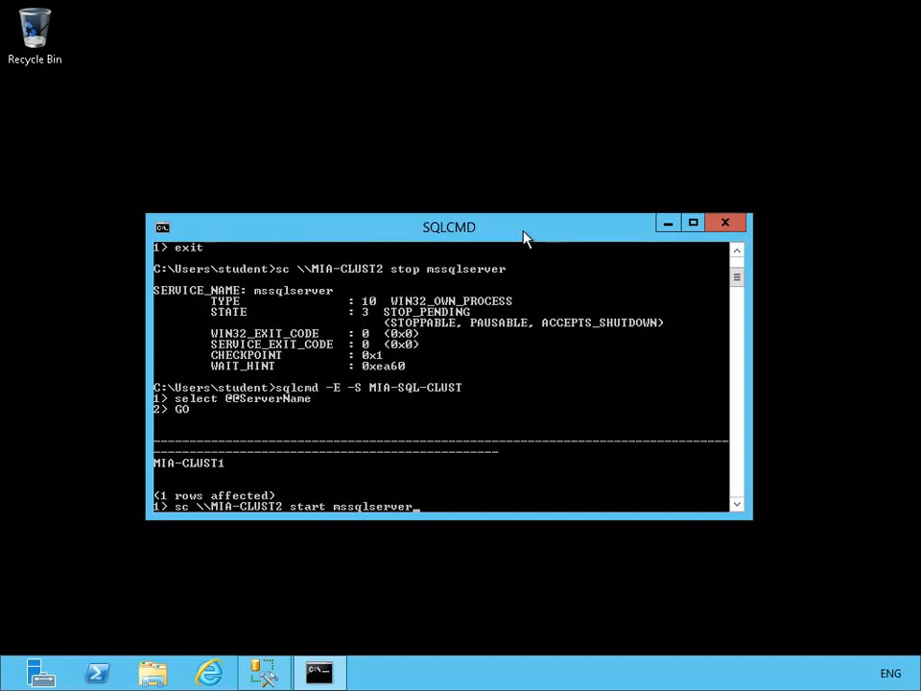
key("Return")
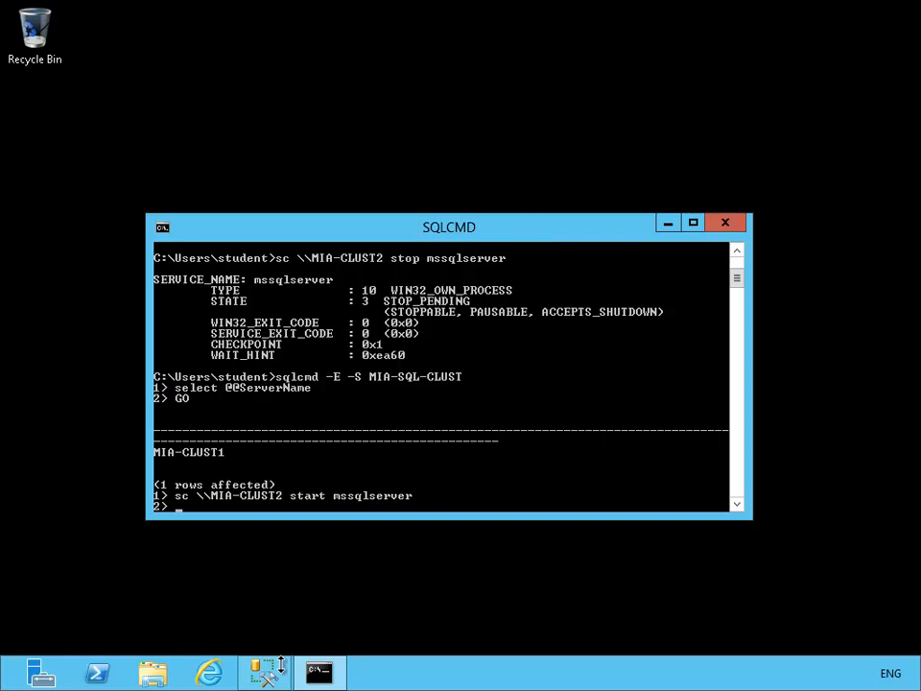
left_click(268, 671)
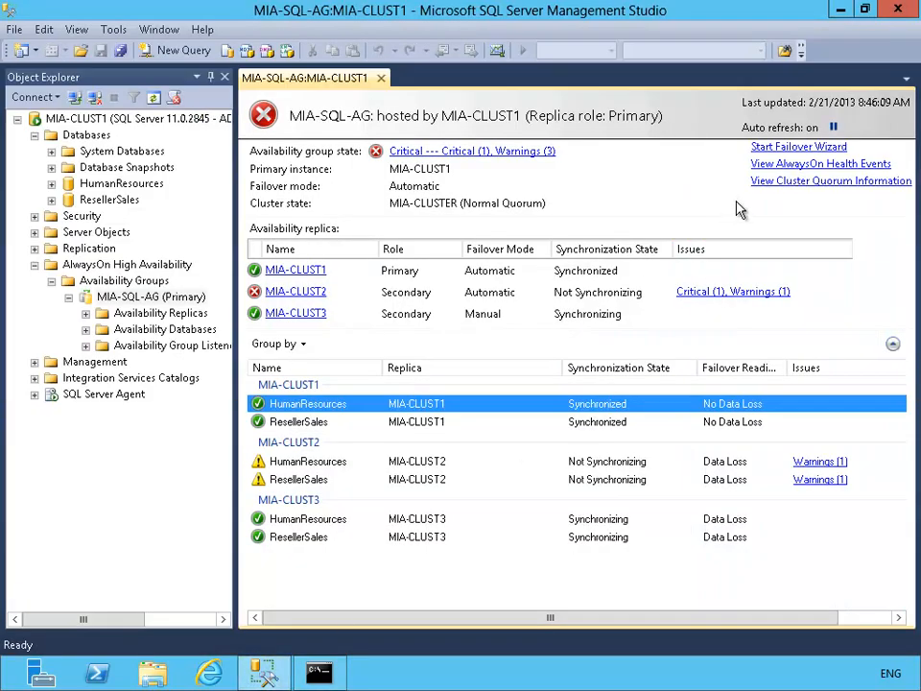